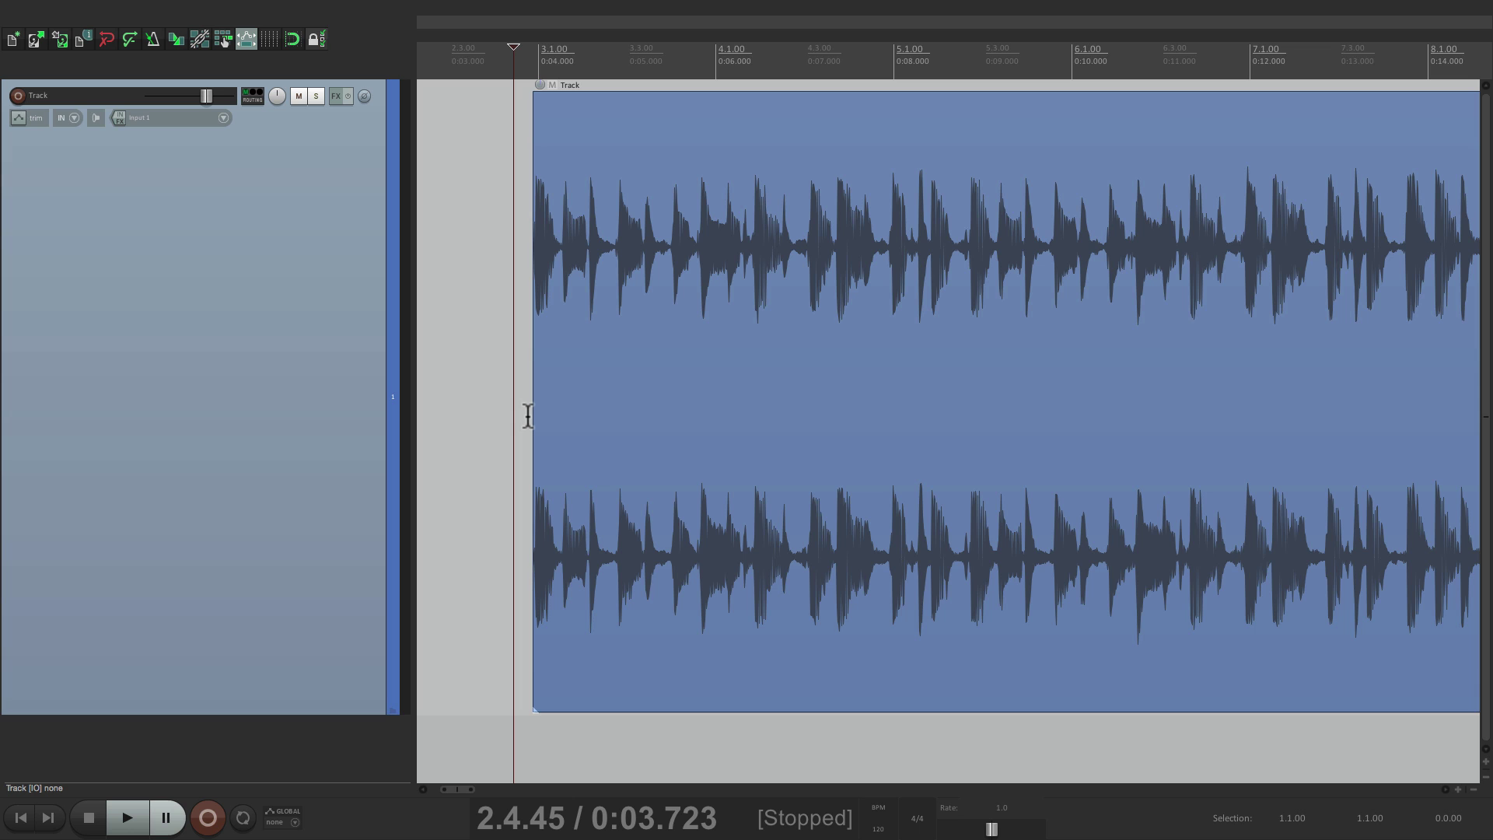
Step: Play the drum loop briefly, then stop it so it returns to the start
{"action": "key", "text": "space"}
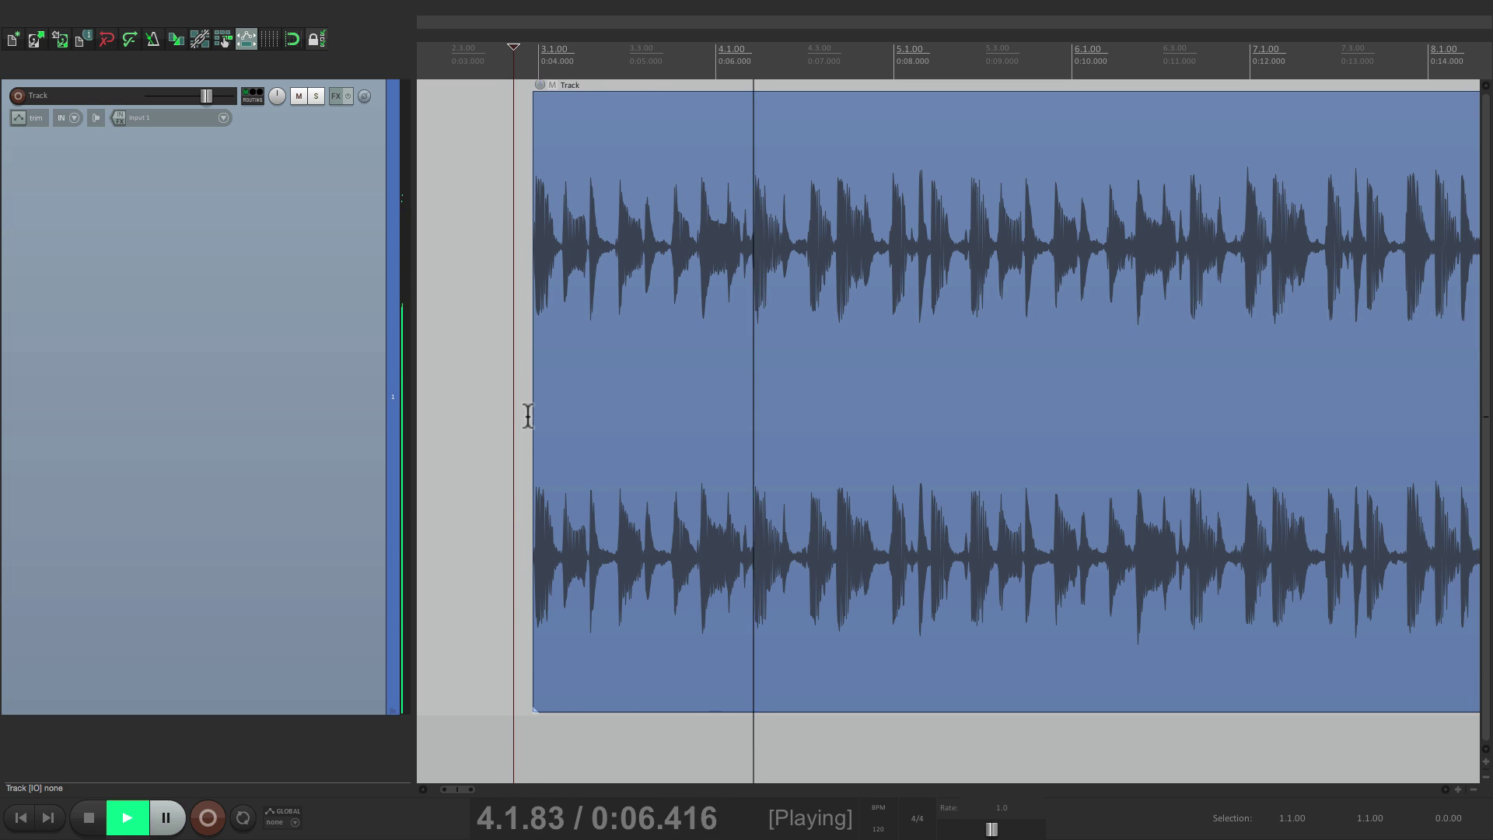
{"action": "key", "text": "space"}
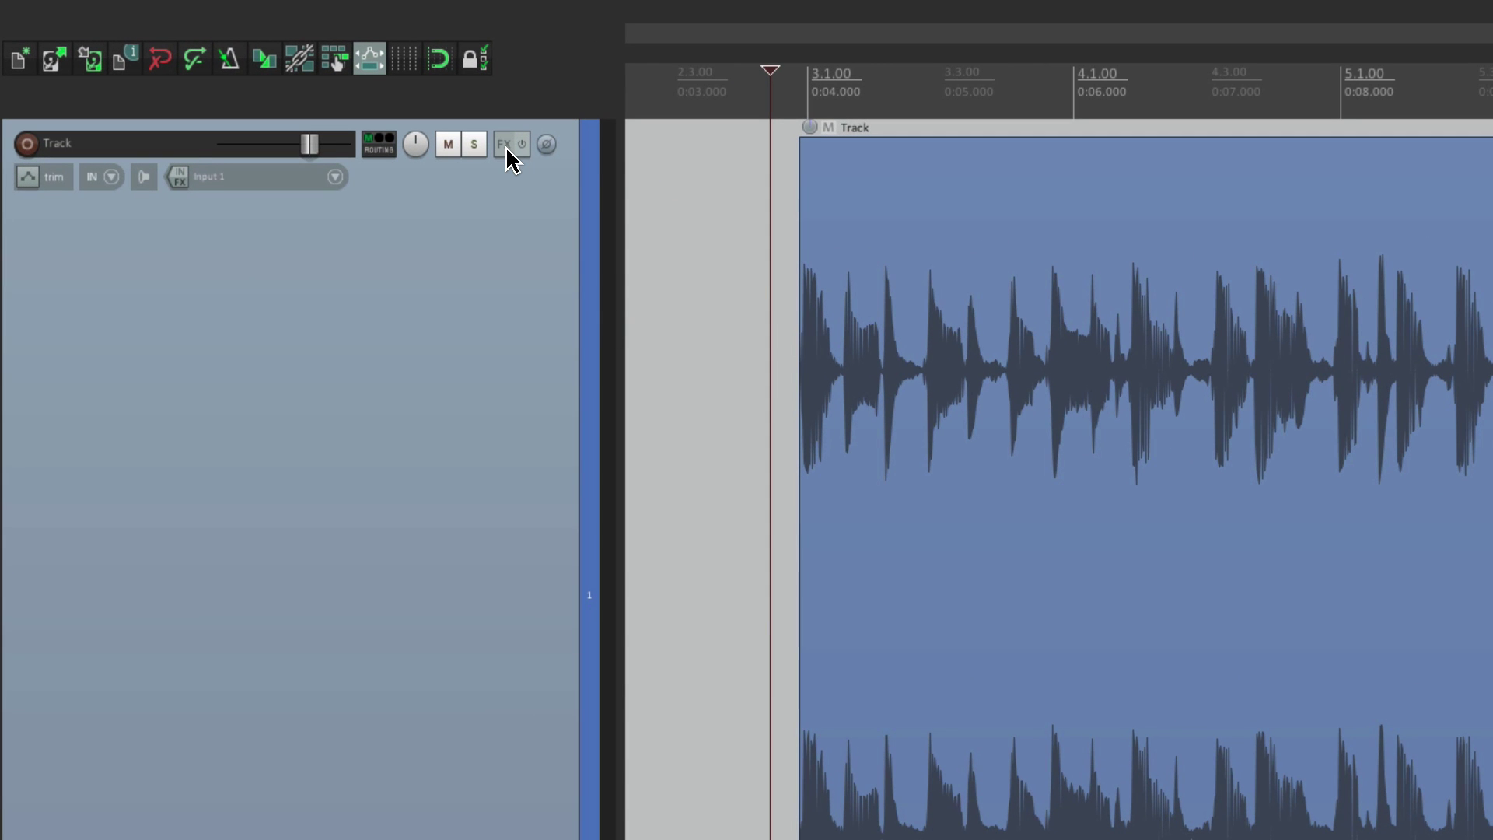
Step: In the Add FX browser, show all plugins and filter the list for 'splitter'
{"action": "left_click", "coordinate": [506, 146]}
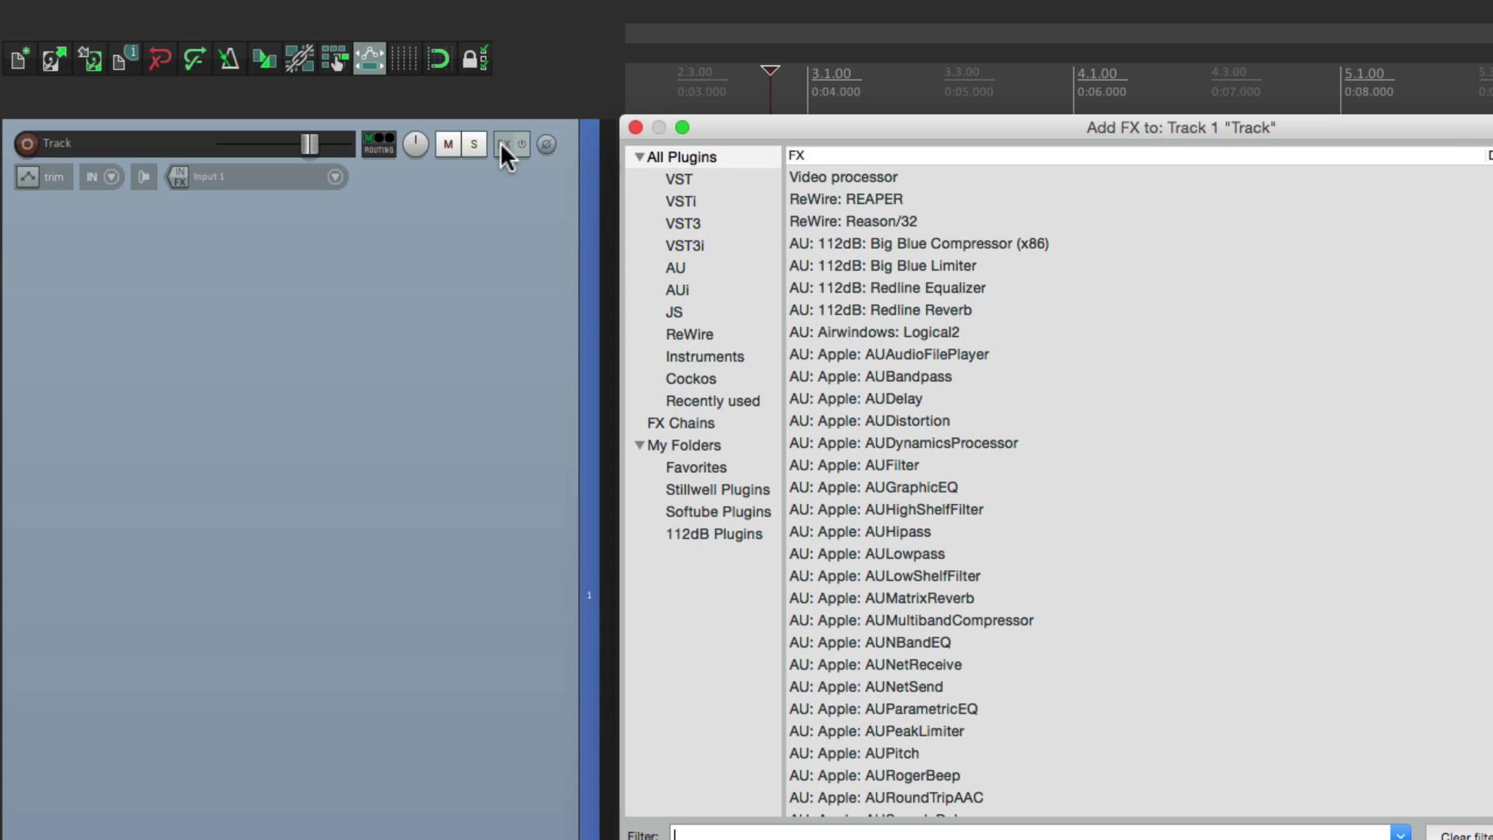
{"action": "left_click", "coordinate": [303, 94]}
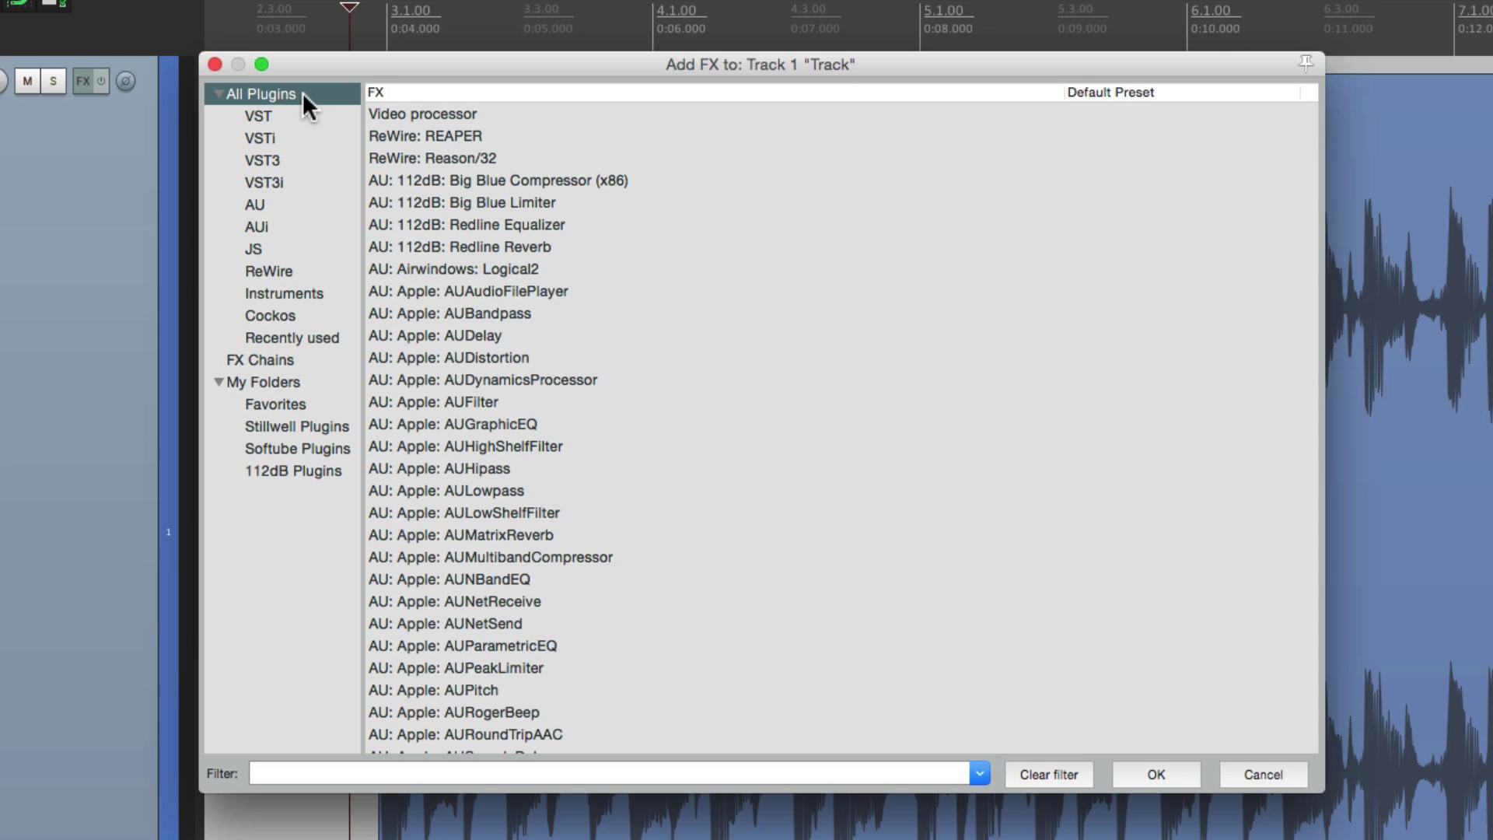
{"action": "left_click", "coordinate": [531, 772]}
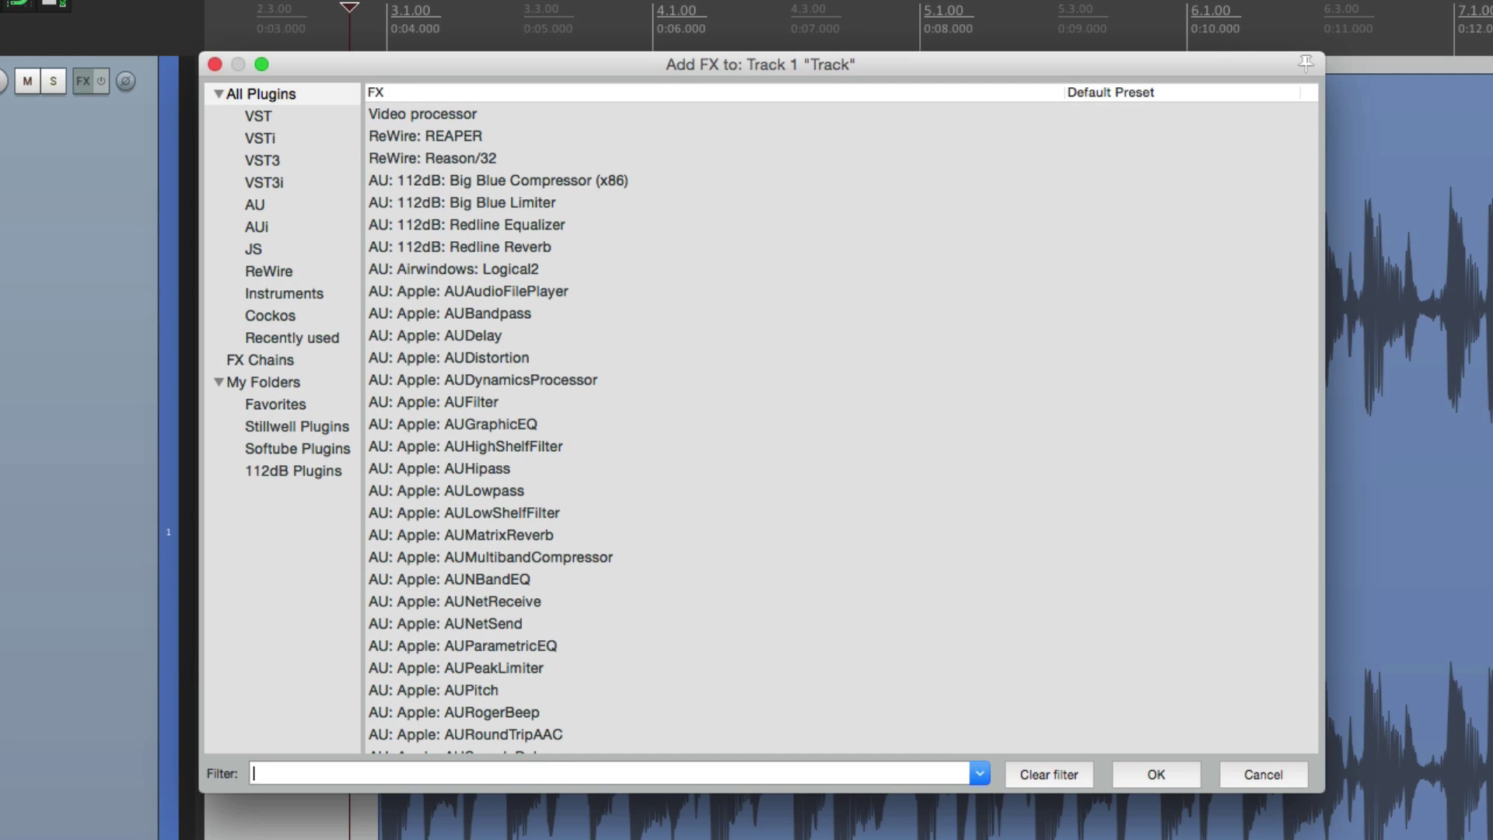
{"action": "type", "text": "splitter"}
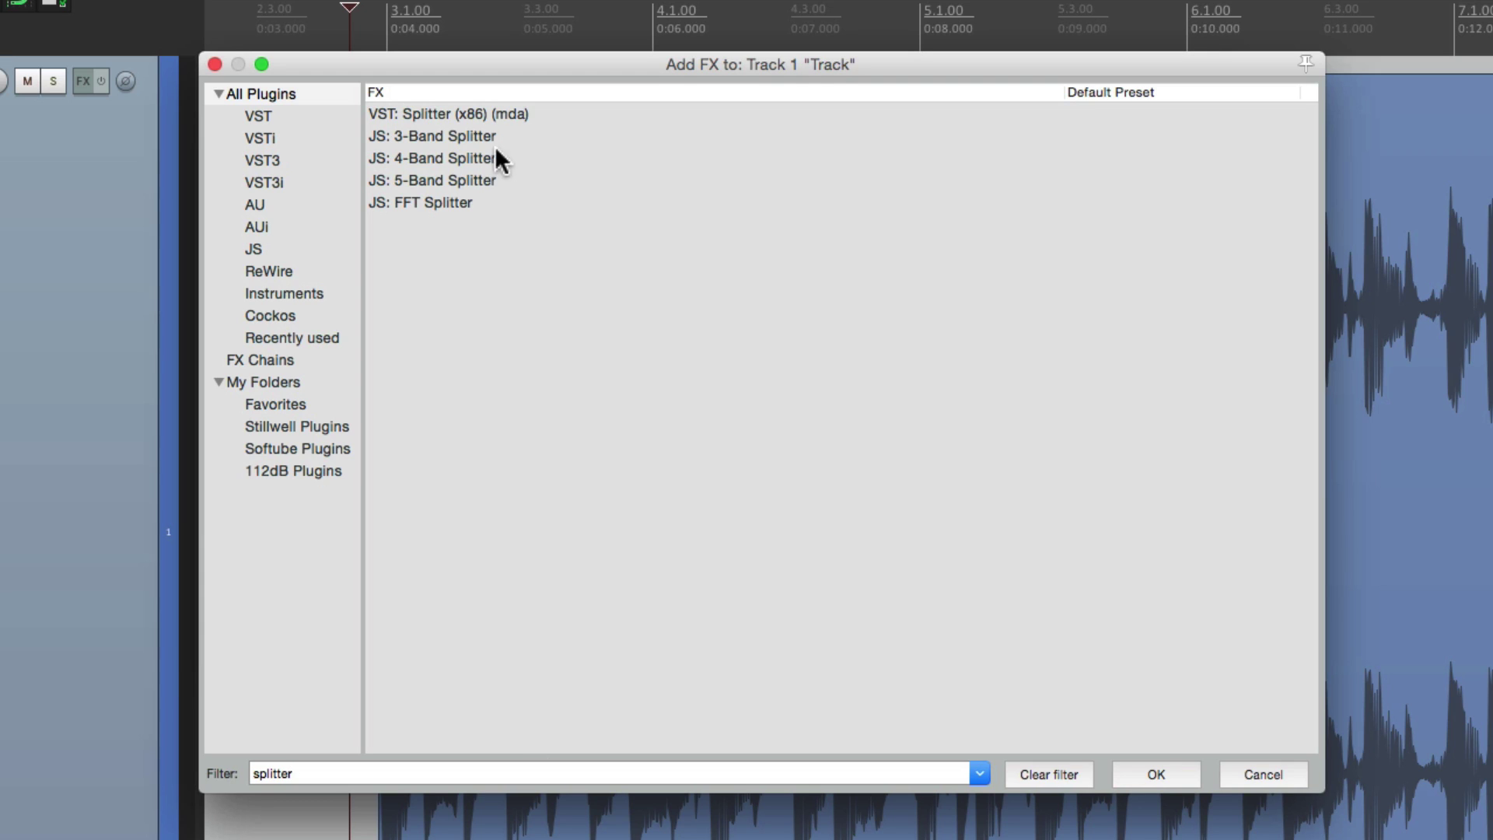
Step: Compare the 3-, 4- and 5-Band Splitter entries, then load JS: 3-Band Splitter
{"action": "left_click", "coordinate": [531, 137]}
{"action": "left_click", "coordinate": [546, 157]}
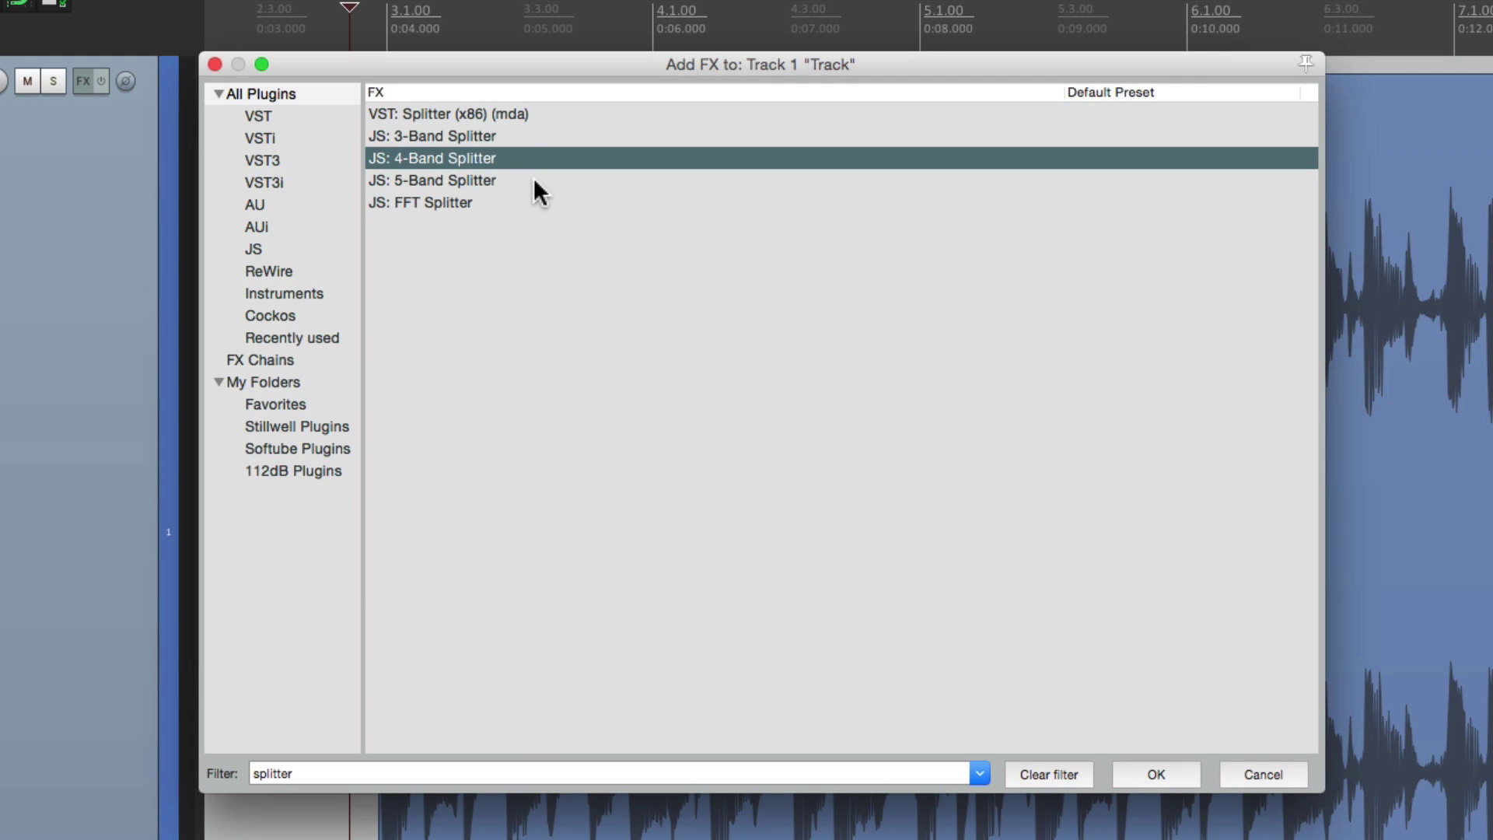
{"action": "left_click", "coordinate": [534, 180]}
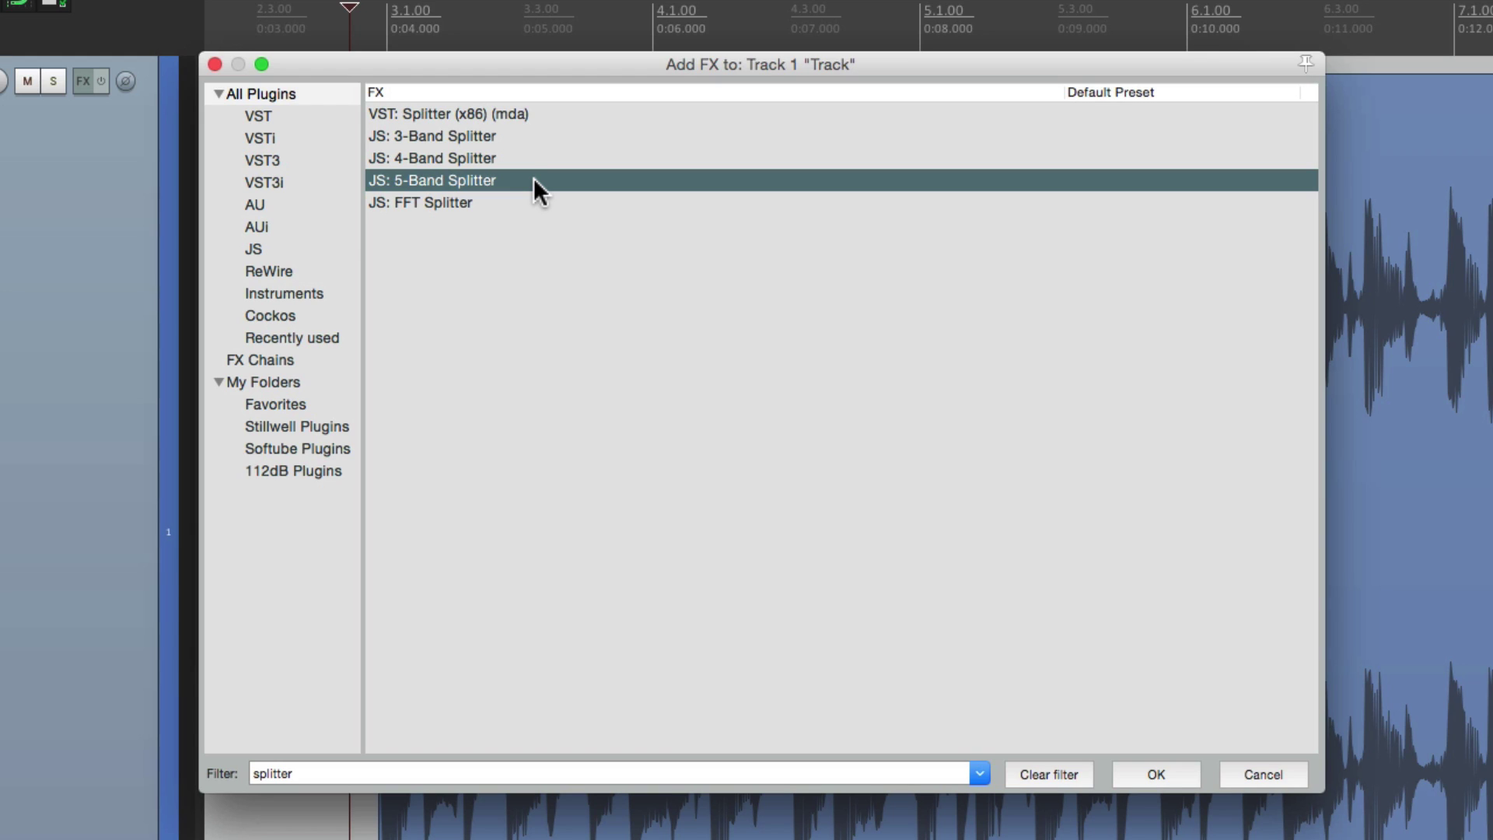
{"action": "left_click", "coordinate": [493, 134]}
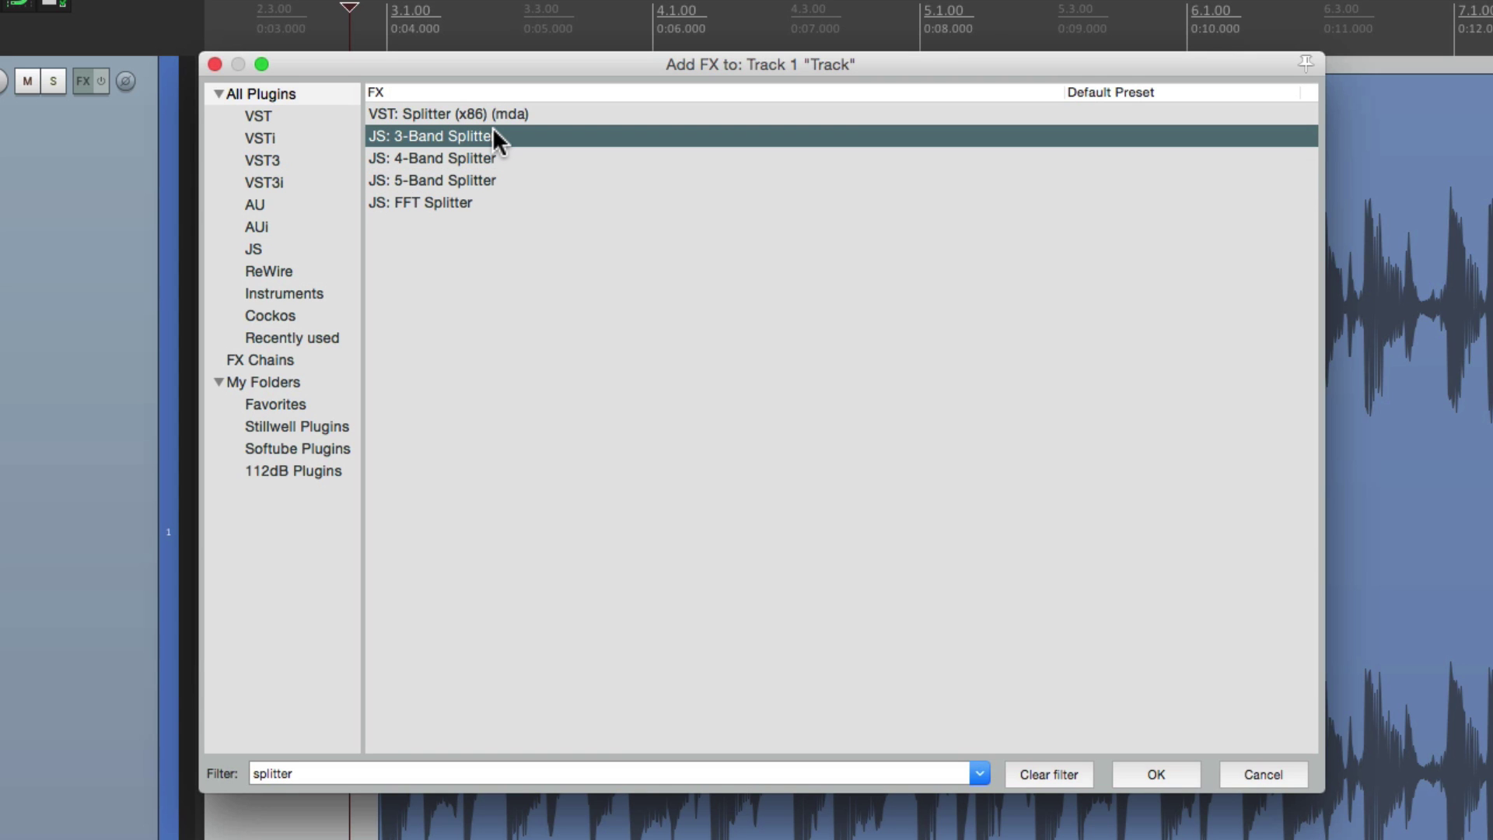
{"action": "double_click", "coordinate": [492, 133]}
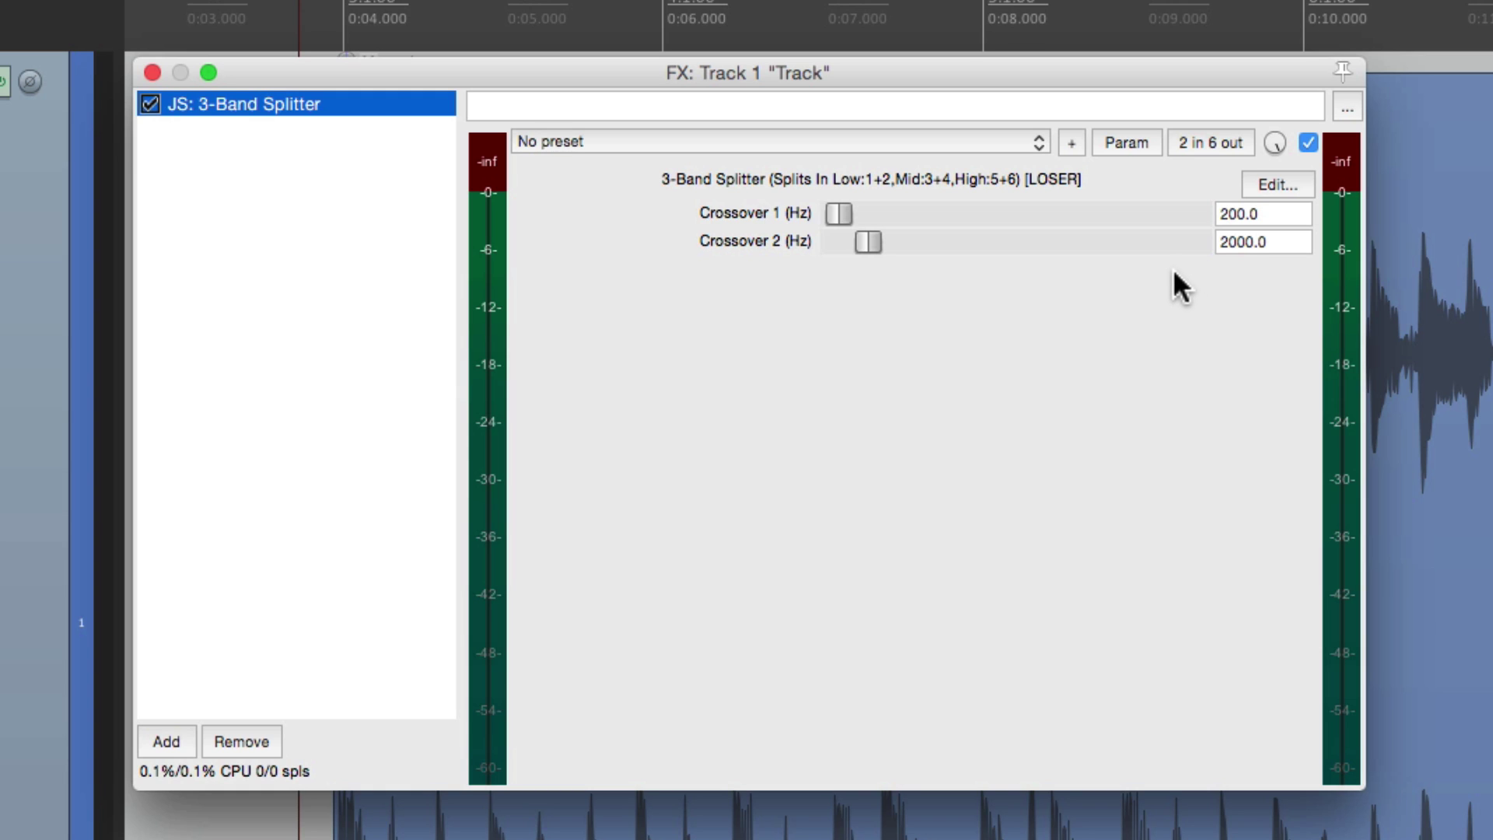
Step: Play the track through the 3-Band Splitter, then stop playback
{"action": "key", "text": "space"}
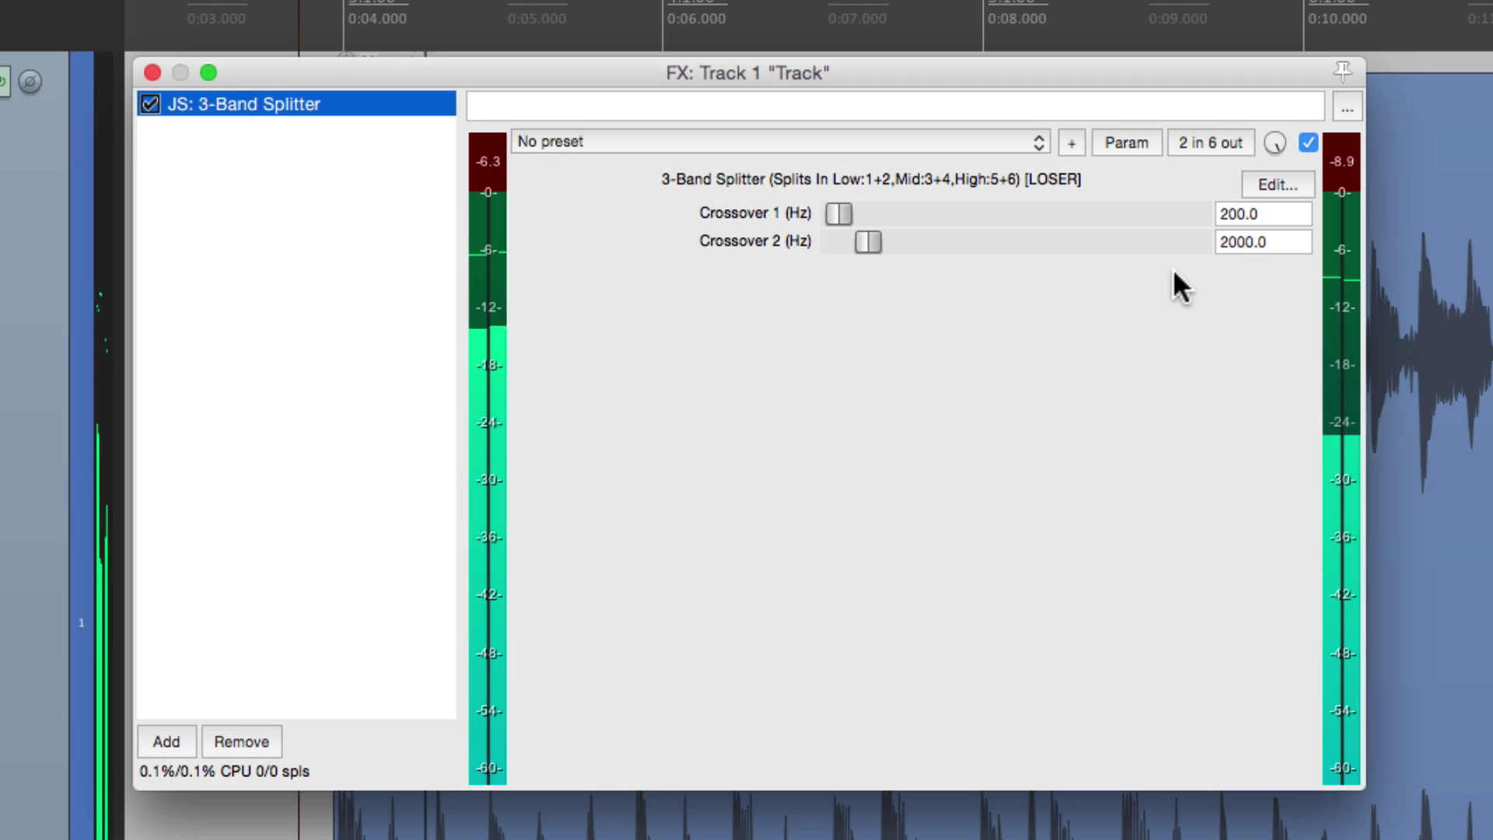
{"action": "key", "text": "space"}
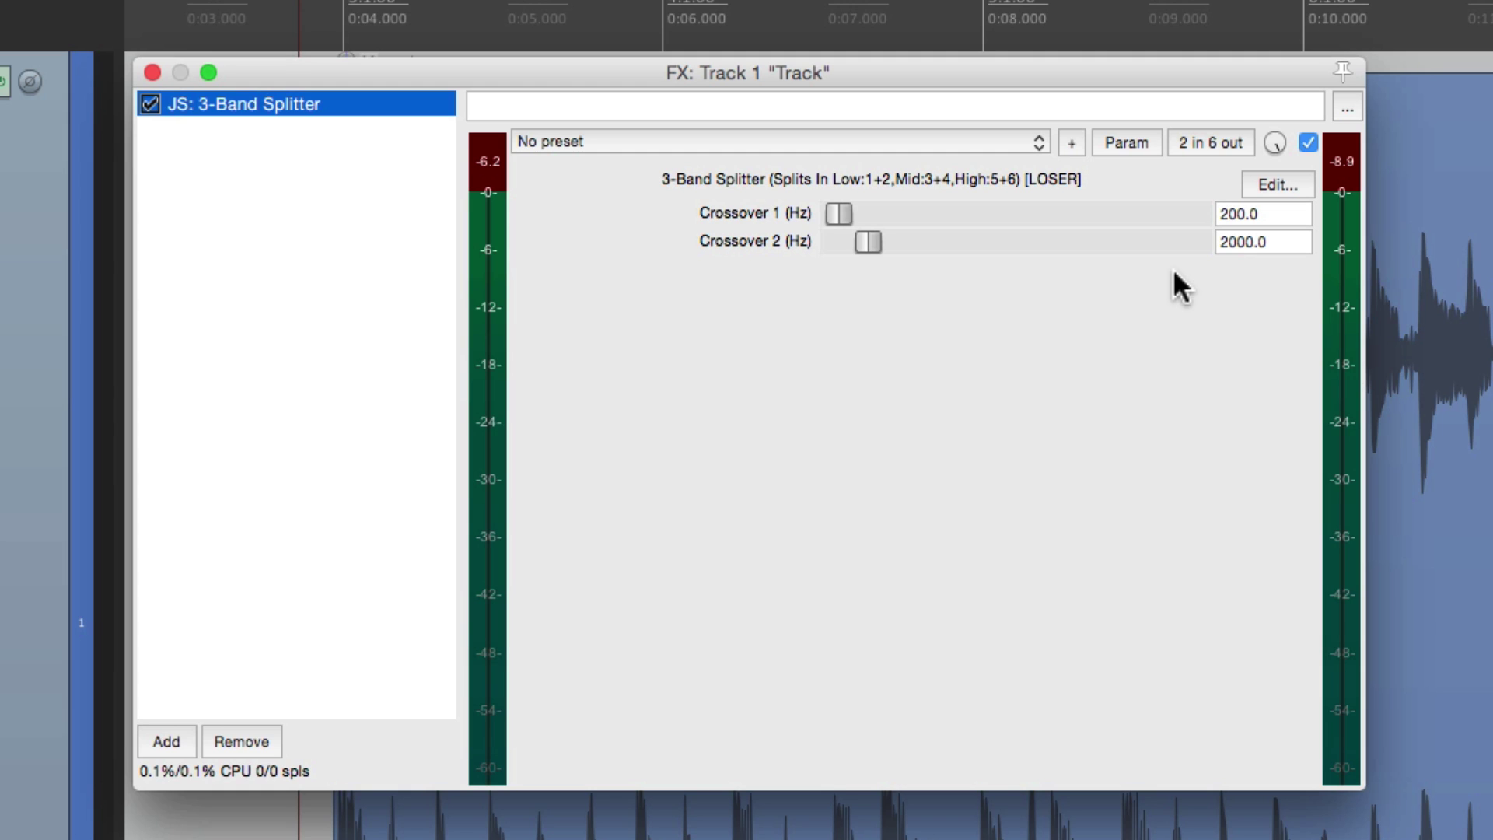
Step: In the splitter's pin connector, route the mid and high outputs to channels 1/2 as a test
{"action": "left_click", "coordinate": [1204, 142]}
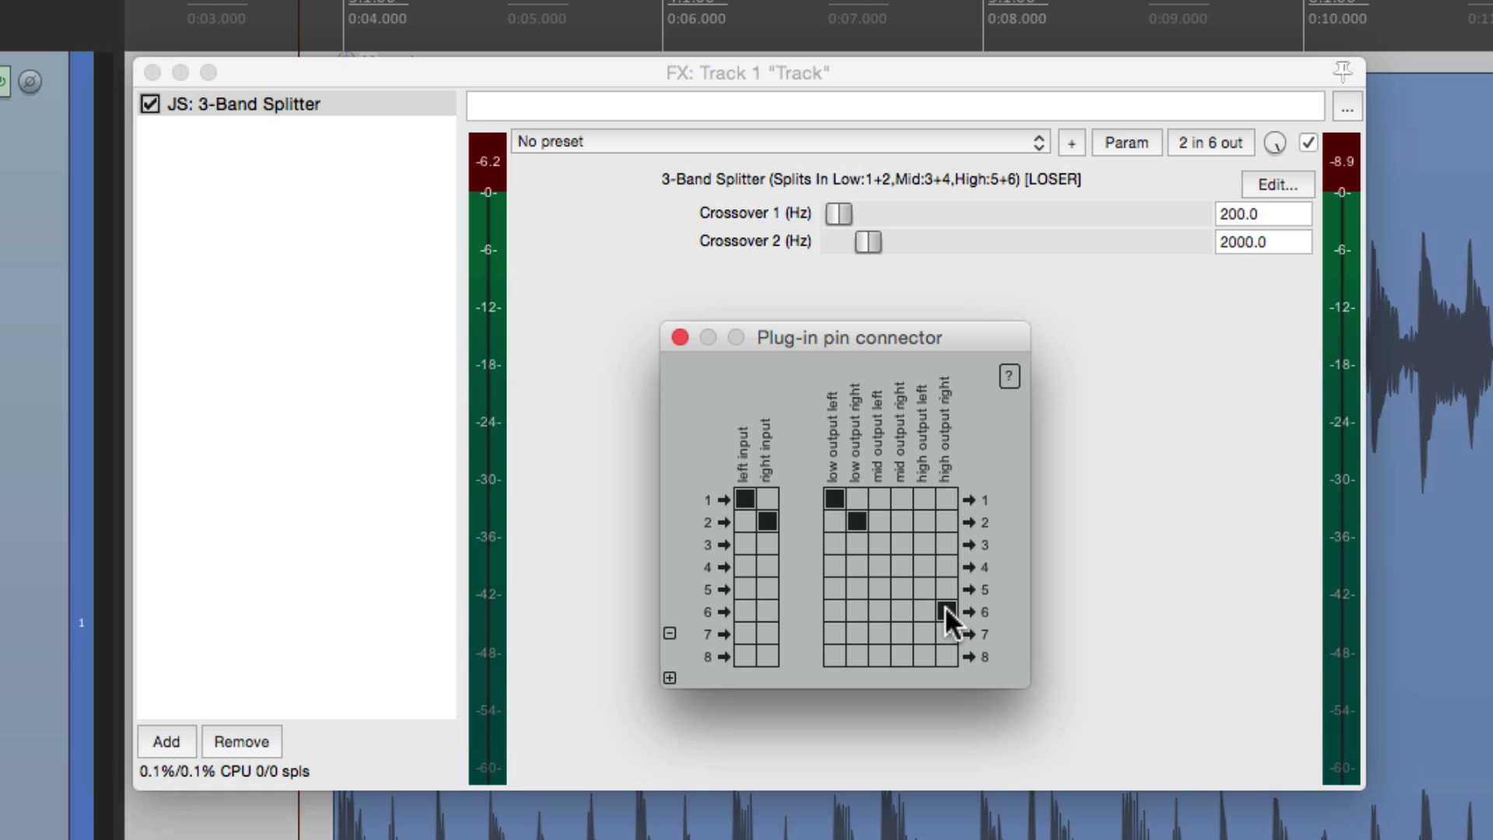
{"action": "left_click", "coordinate": [870, 495]}
{"action": "left_click", "coordinate": [903, 521]}
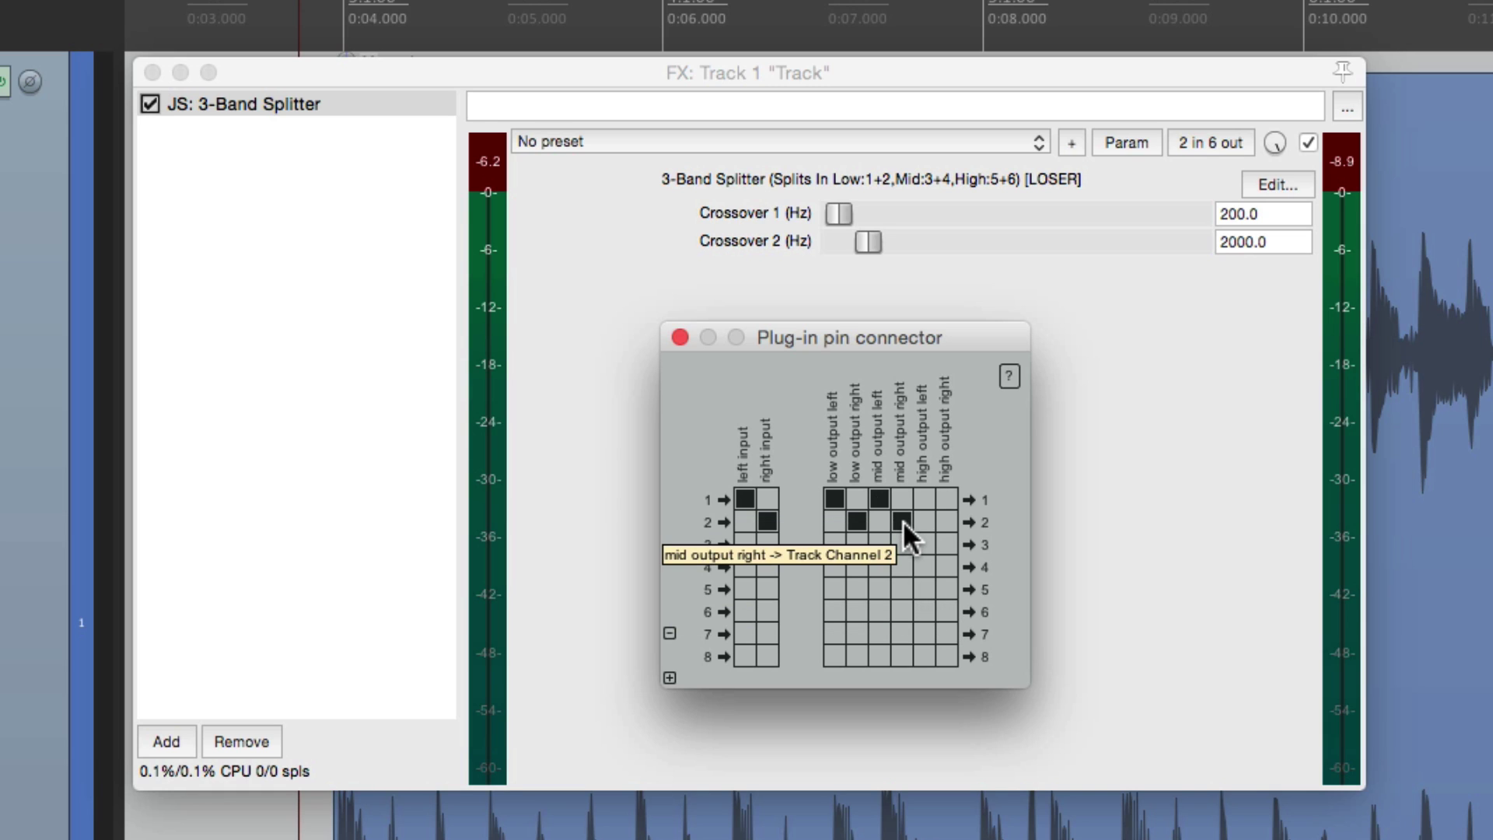
{"action": "left_click", "coordinate": [925, 498]}
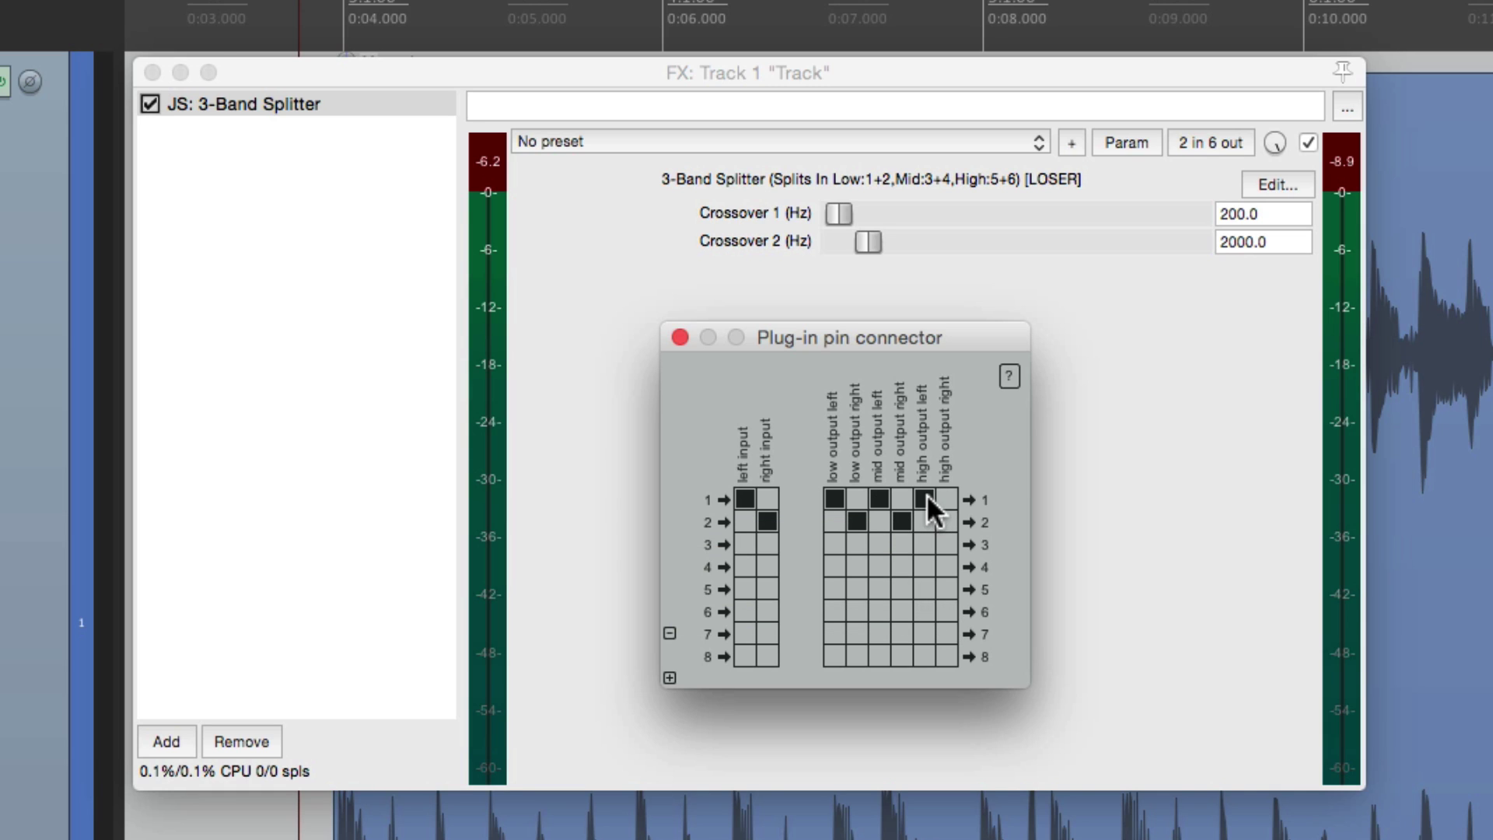
{"action": "left_click", "coordinate": [944, 520]}
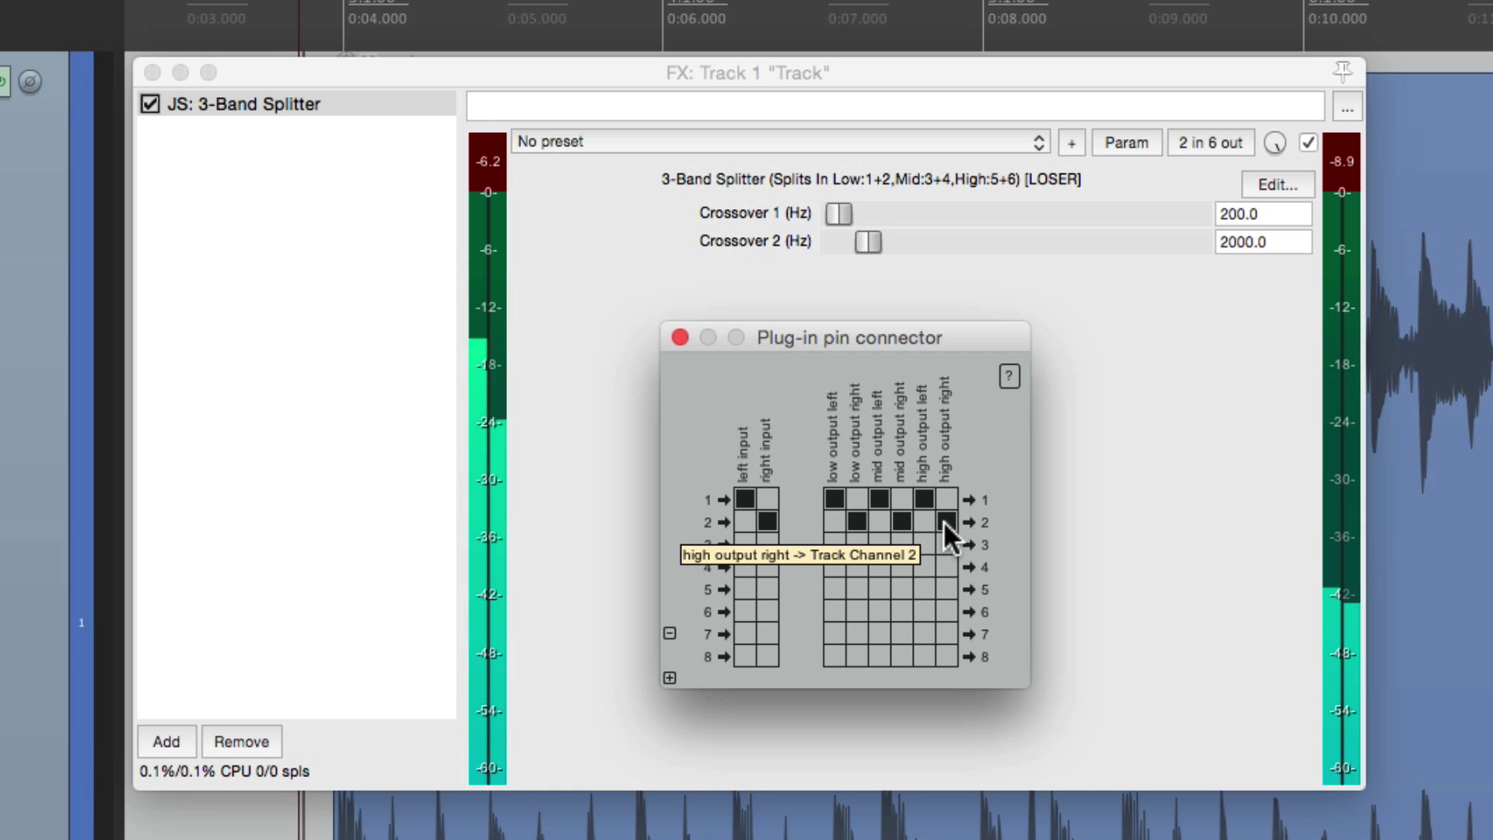
Step: Toggle the mid, high and low pins to restore low, mid and high on channels 1–2, 3–4, 5–6
{"action": "left_click", "coordinate": [880, 498]}
{"action": "left_click", "coordinate": [898, 516]}
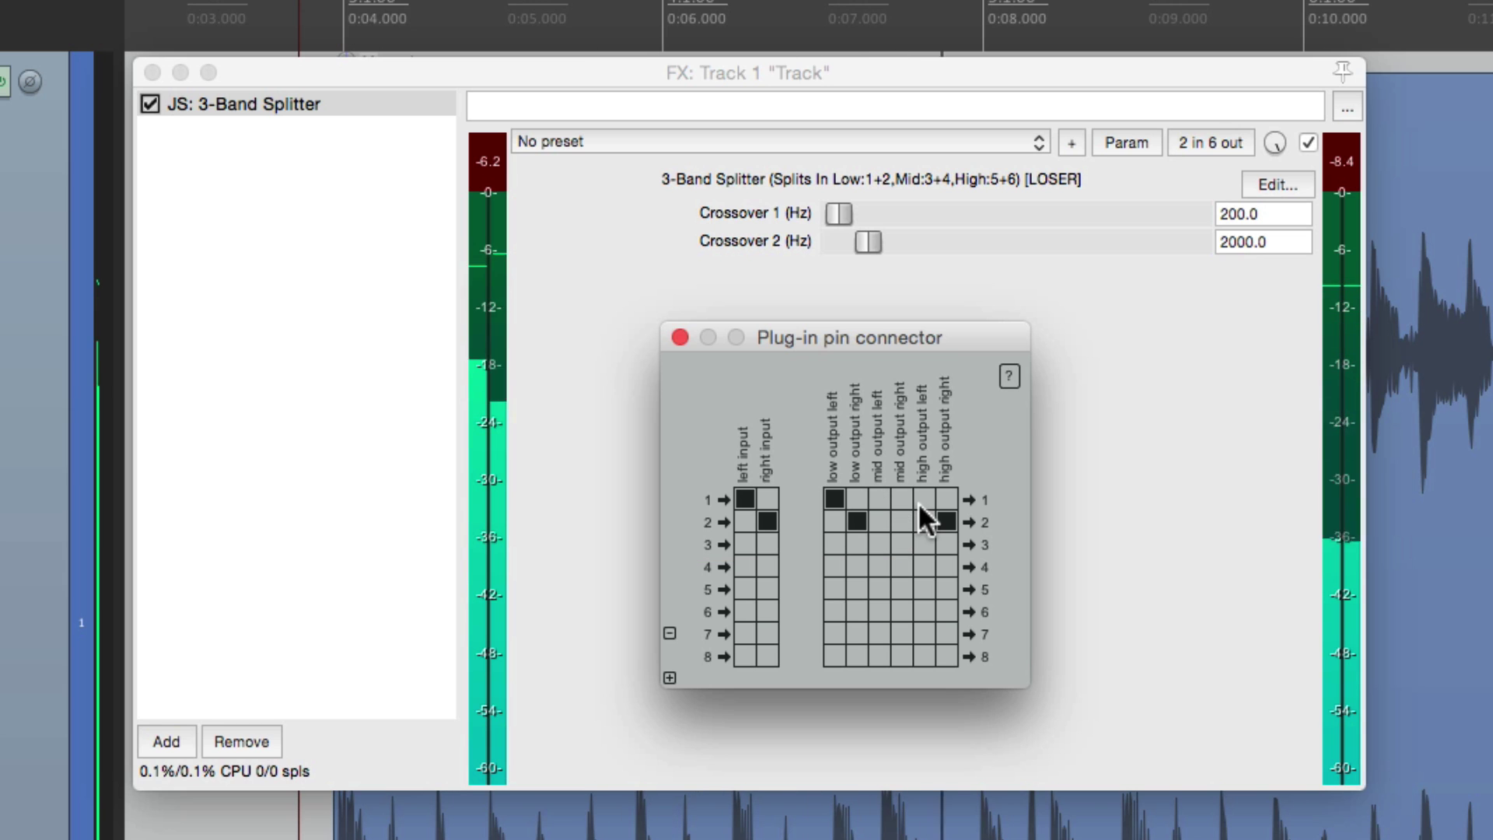
{"action": "left_click", "coordinate": [919, 501]}
{"action": "left_click", "coordinate": [944, 516]}
{"action": "left_click", "coordinate": [945, 520]}
{"action": "left_click", "coordinate": [922, 497]}
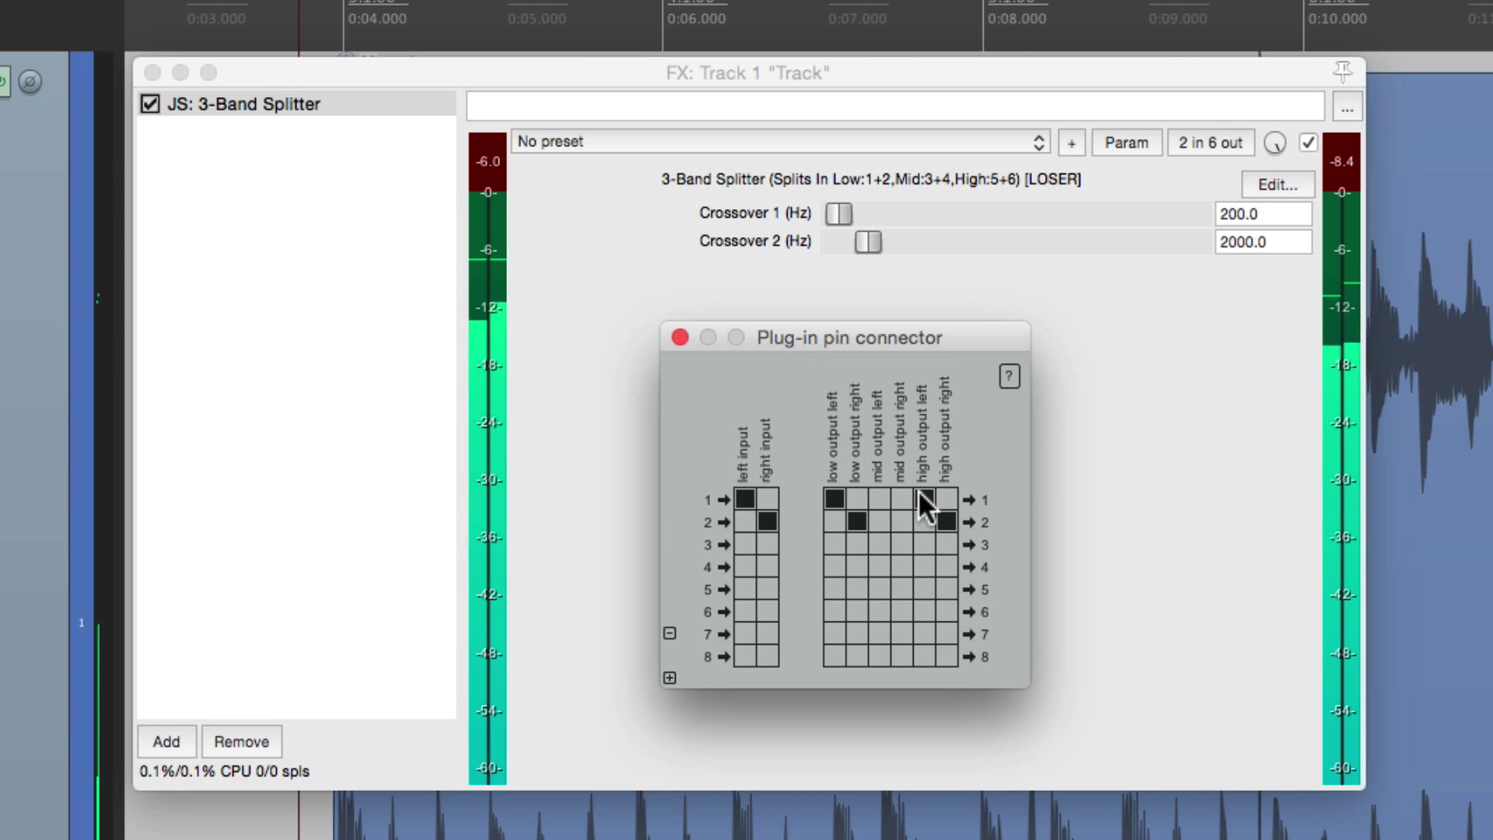
{"action": "left_click", "coordinate": [876, 494]}
{"action": "left_click", "coordinate": [894, 519]}
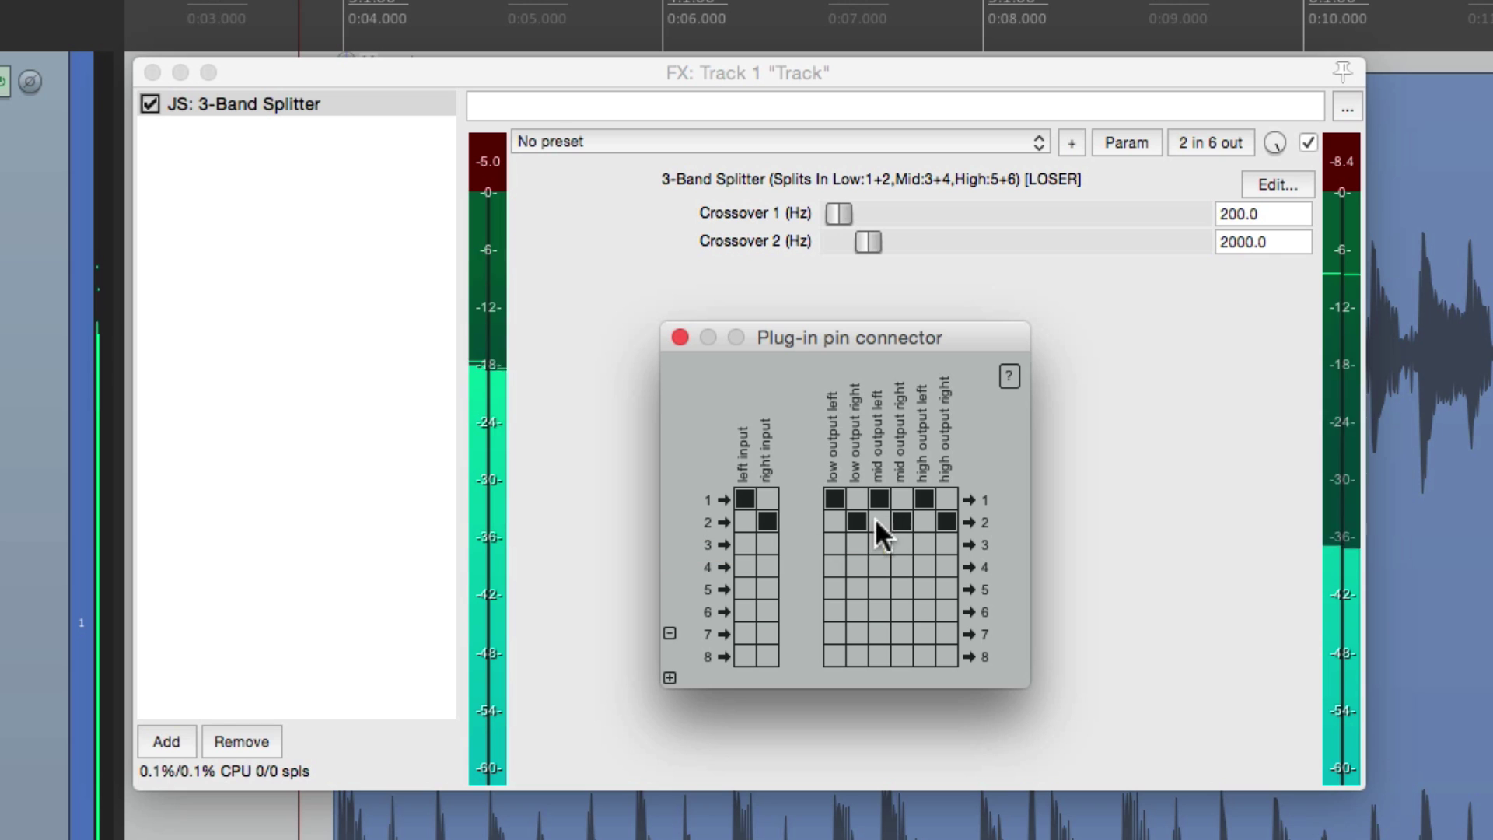
{"action": "left_click", "coordinate": [851, 519]}
{"action": "left_click", "coordinate": [831, 500]}
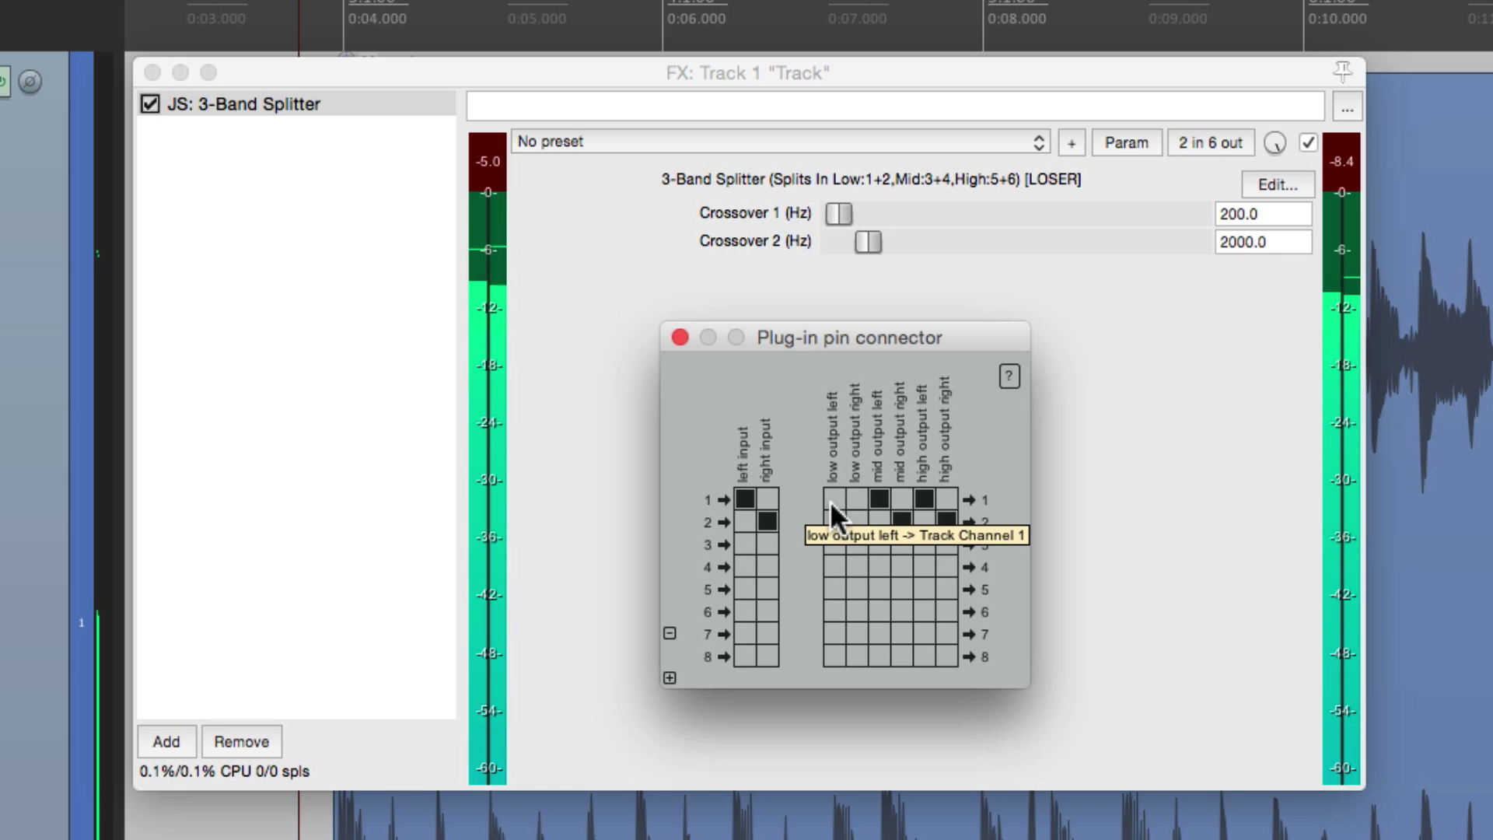
{"action": "left_click", "coordinate": [829, 501]}
{"action": "left_click", "coordinate": [858, 520]}
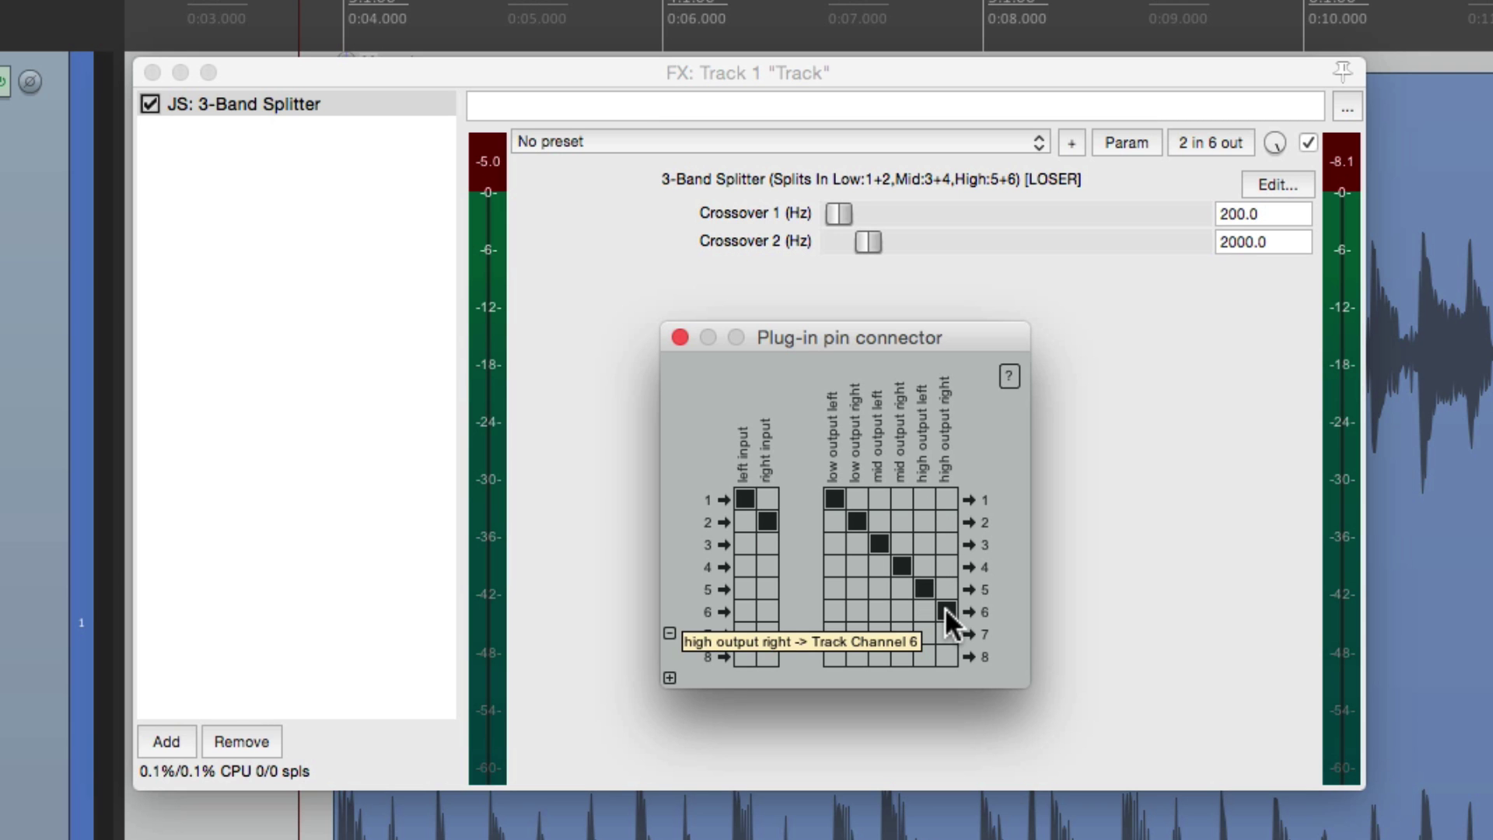
Step: Close the pin connector and FX chain, check the track routing, and stop playback
{"action": "left_click", "coordinate": [680, 338]}
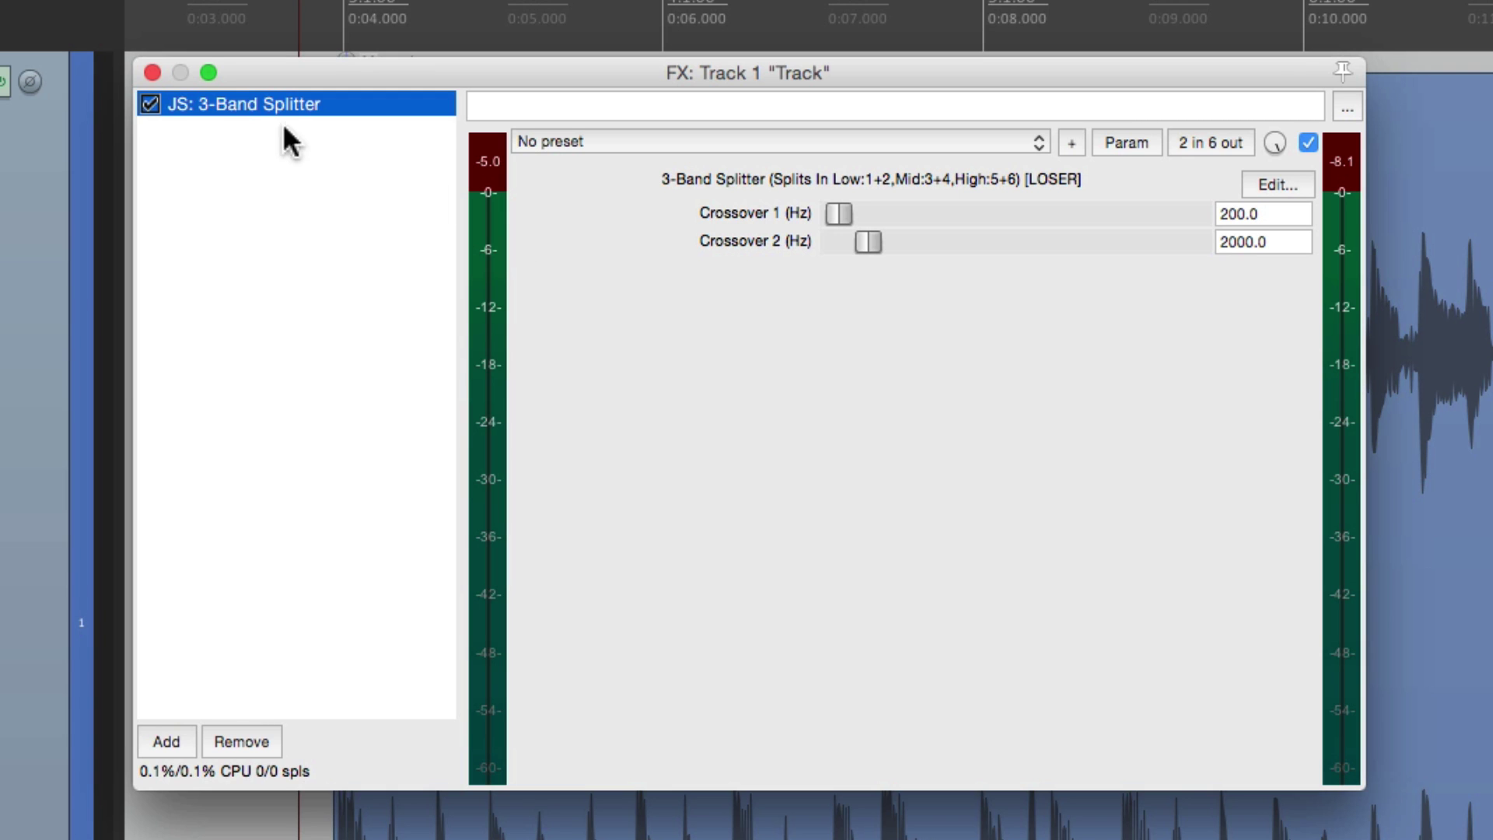
{"action": "left_click", "coordinate": [153, 72]}
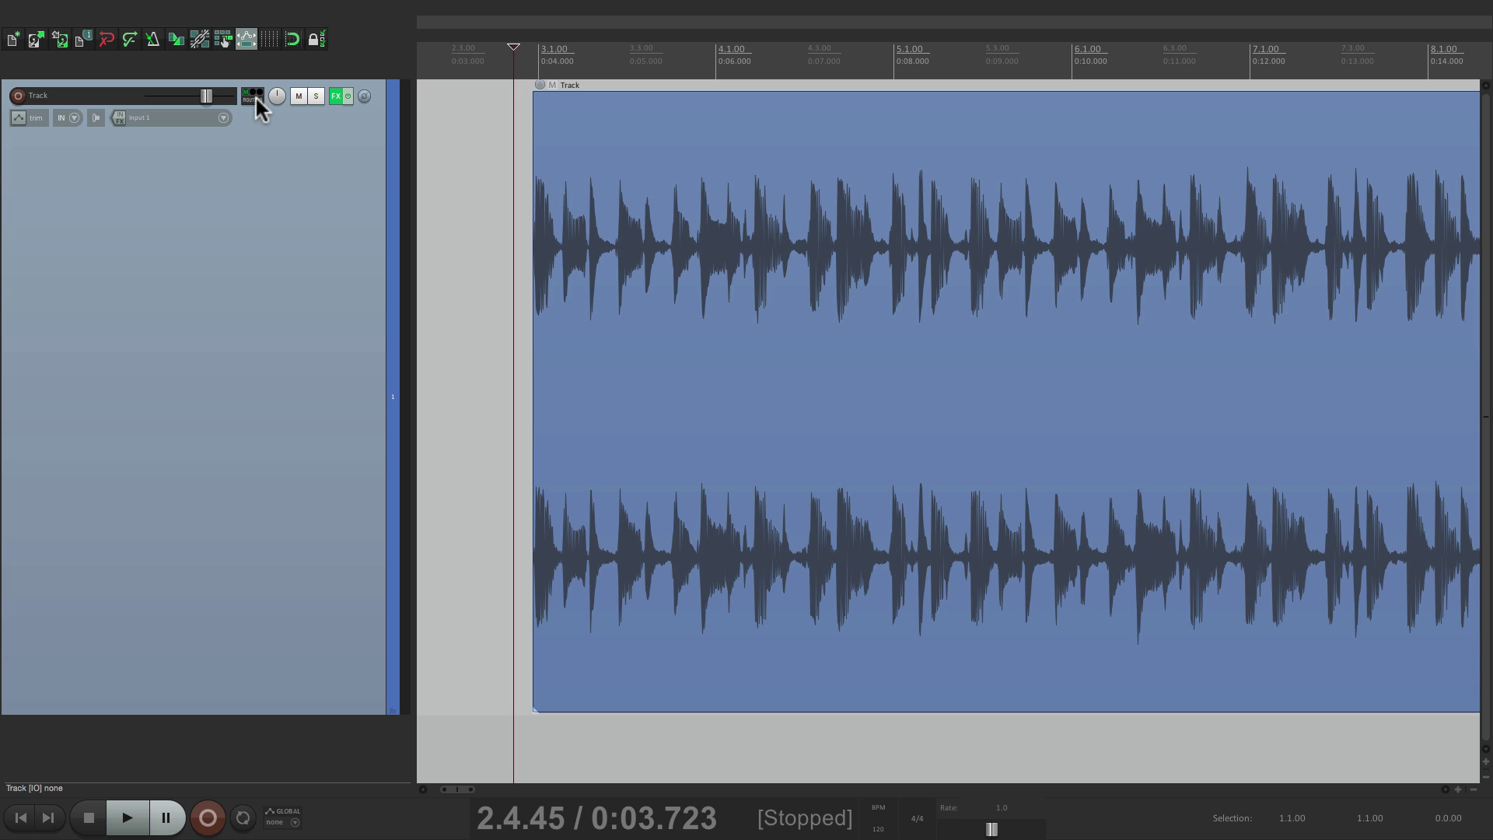
{"action": "left_click", "coordinate": [254, 96]}
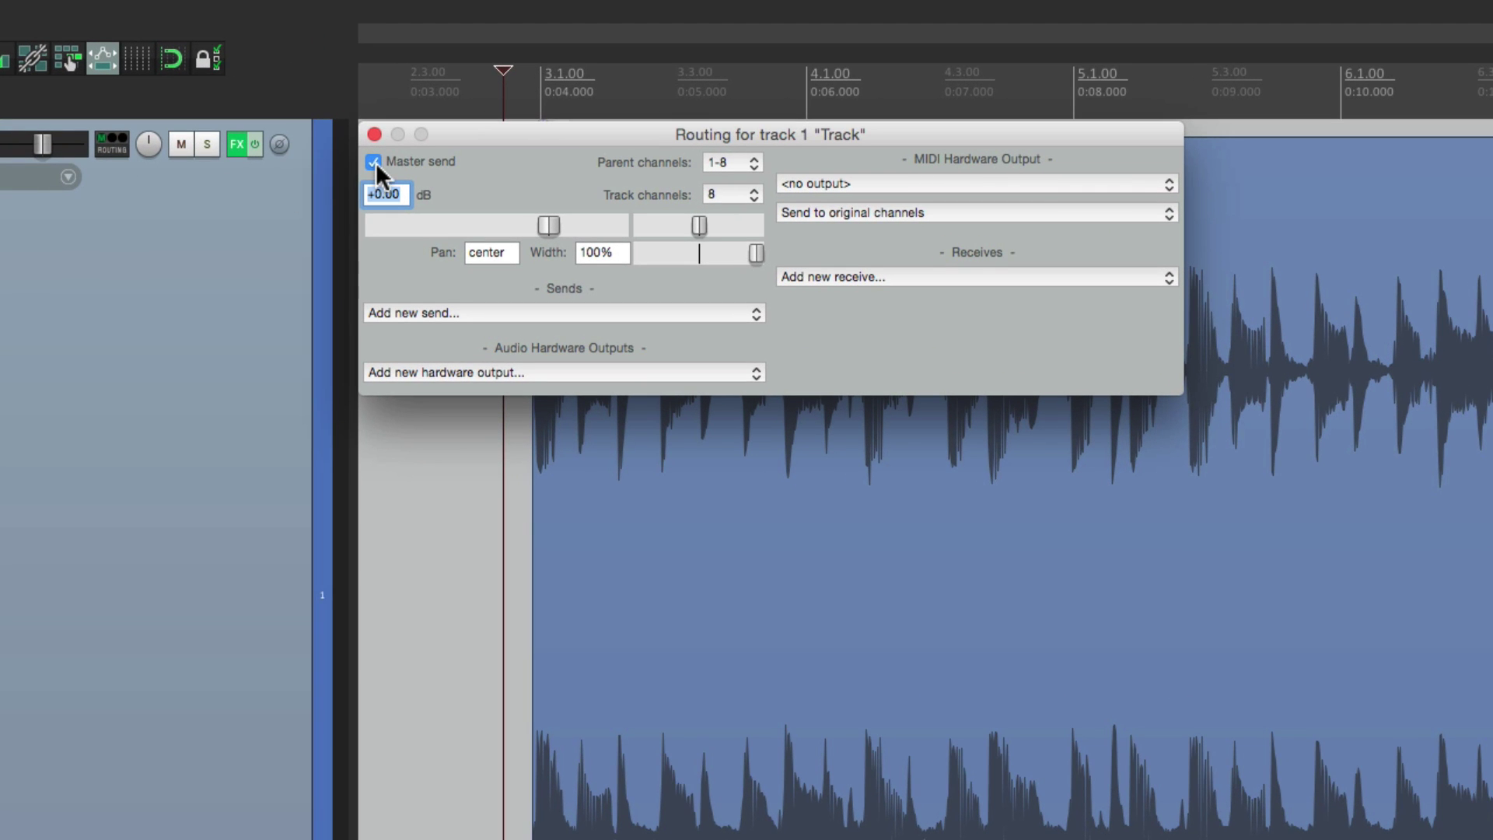
{"action": "left_click", "coordinate": [374, 133]}
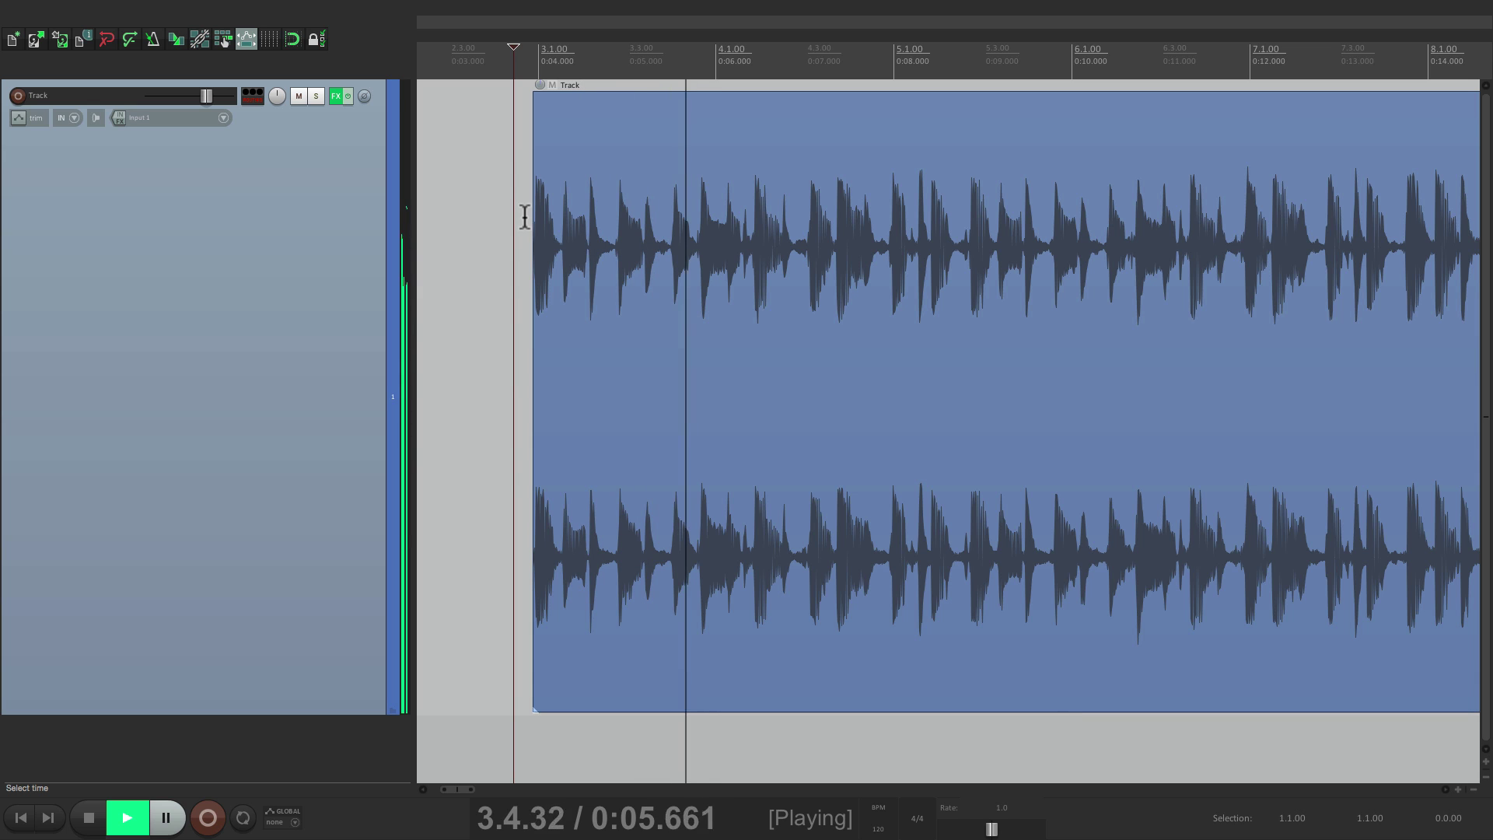
{"action": "key", "text": "space"}
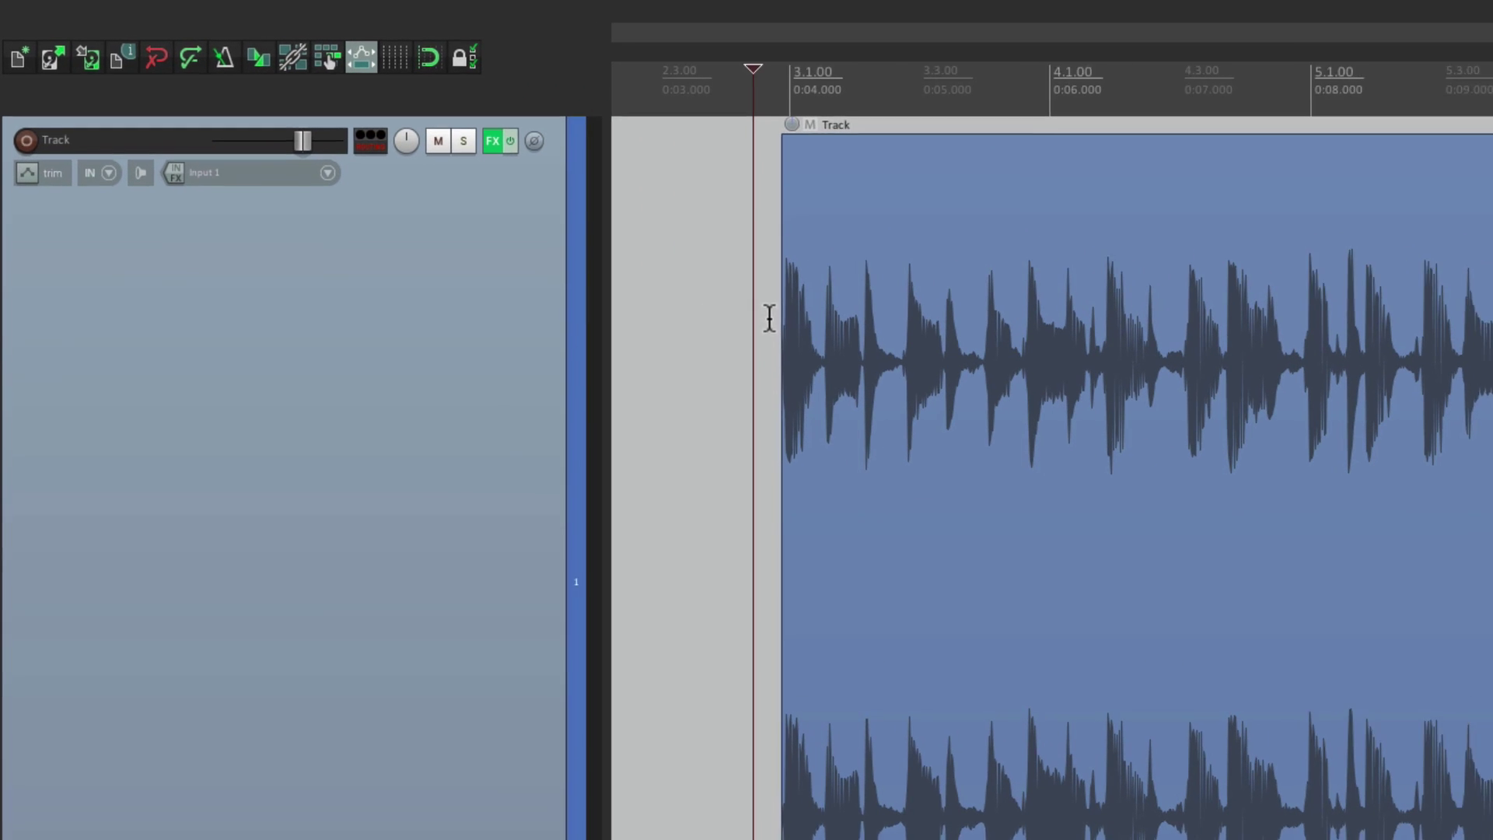
Step: Insert 3 new tracks named Splitter after the last touched track
{"action": "left_click", "coordinate": [233, 10]}
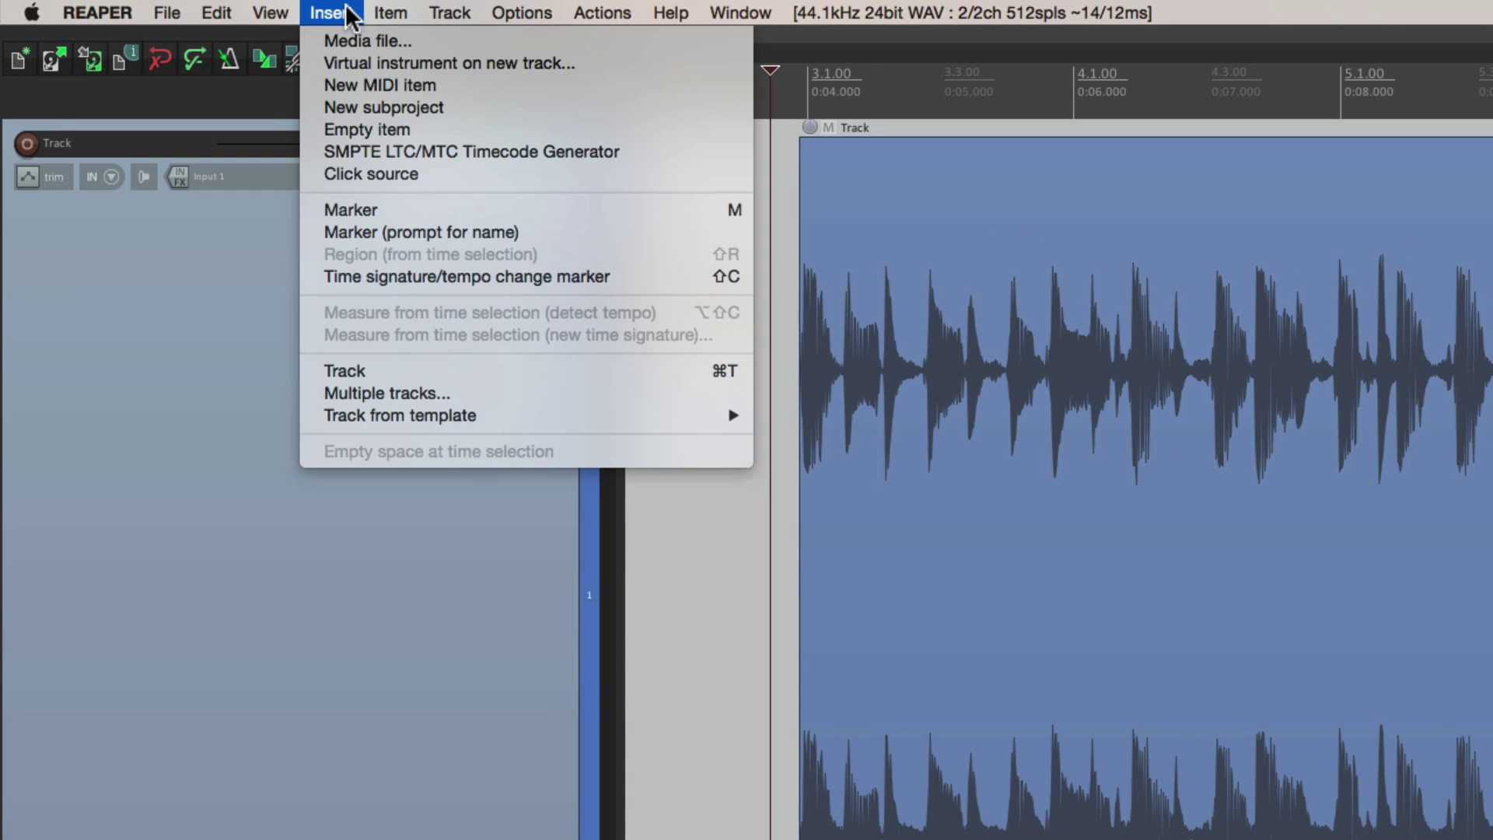
{"action": "left_click", "coordinate": [338, 390]}
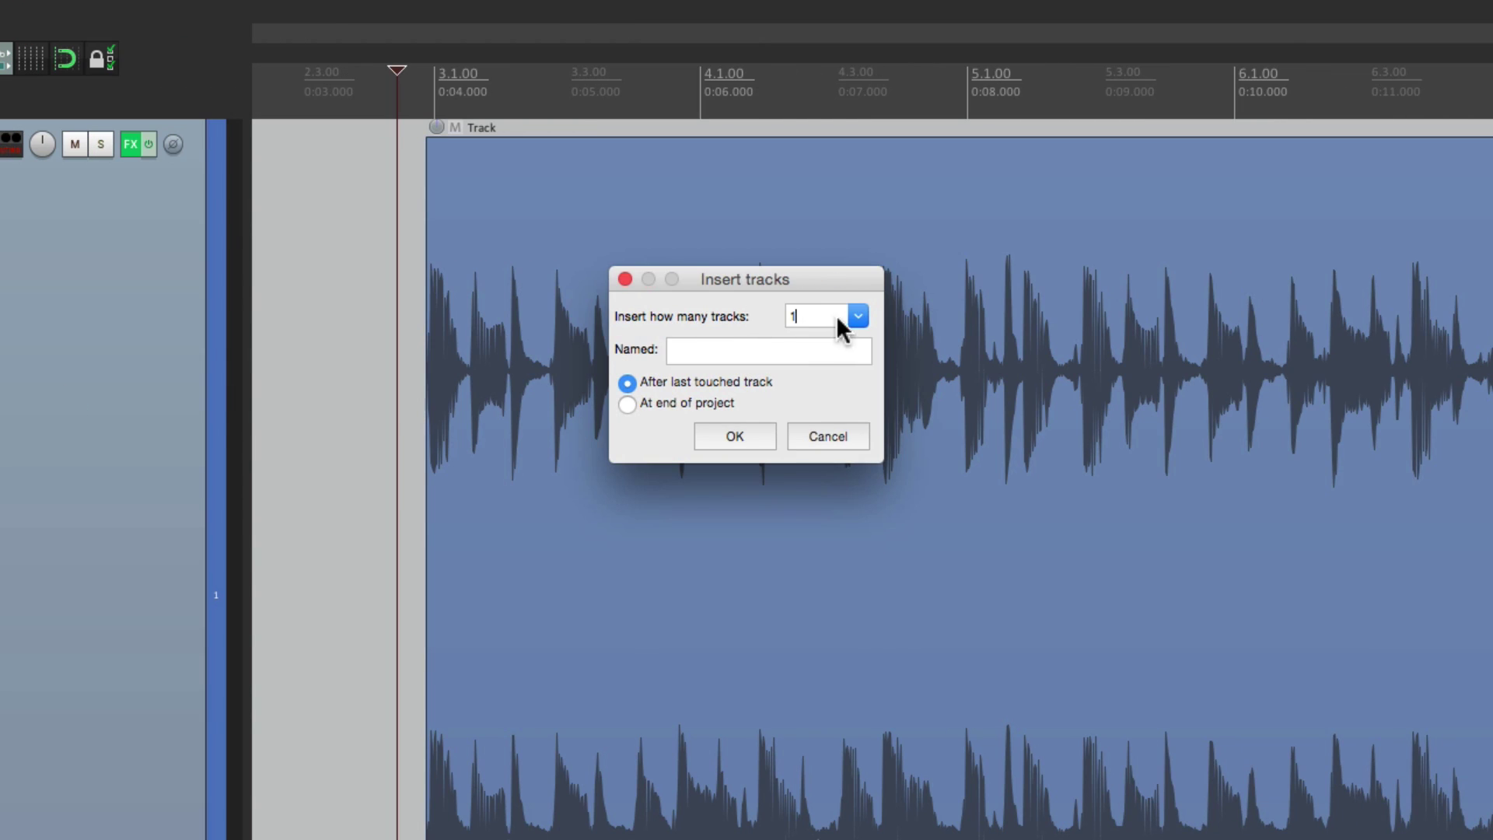
{"action": "left_click", "coordinate": [858, 316]}
{"action": "left_click", "coordinate": [812, 378]}
{"action": "left_click", "coordinate": [765, 347]}
{"action": "type", "text": "Synths"}
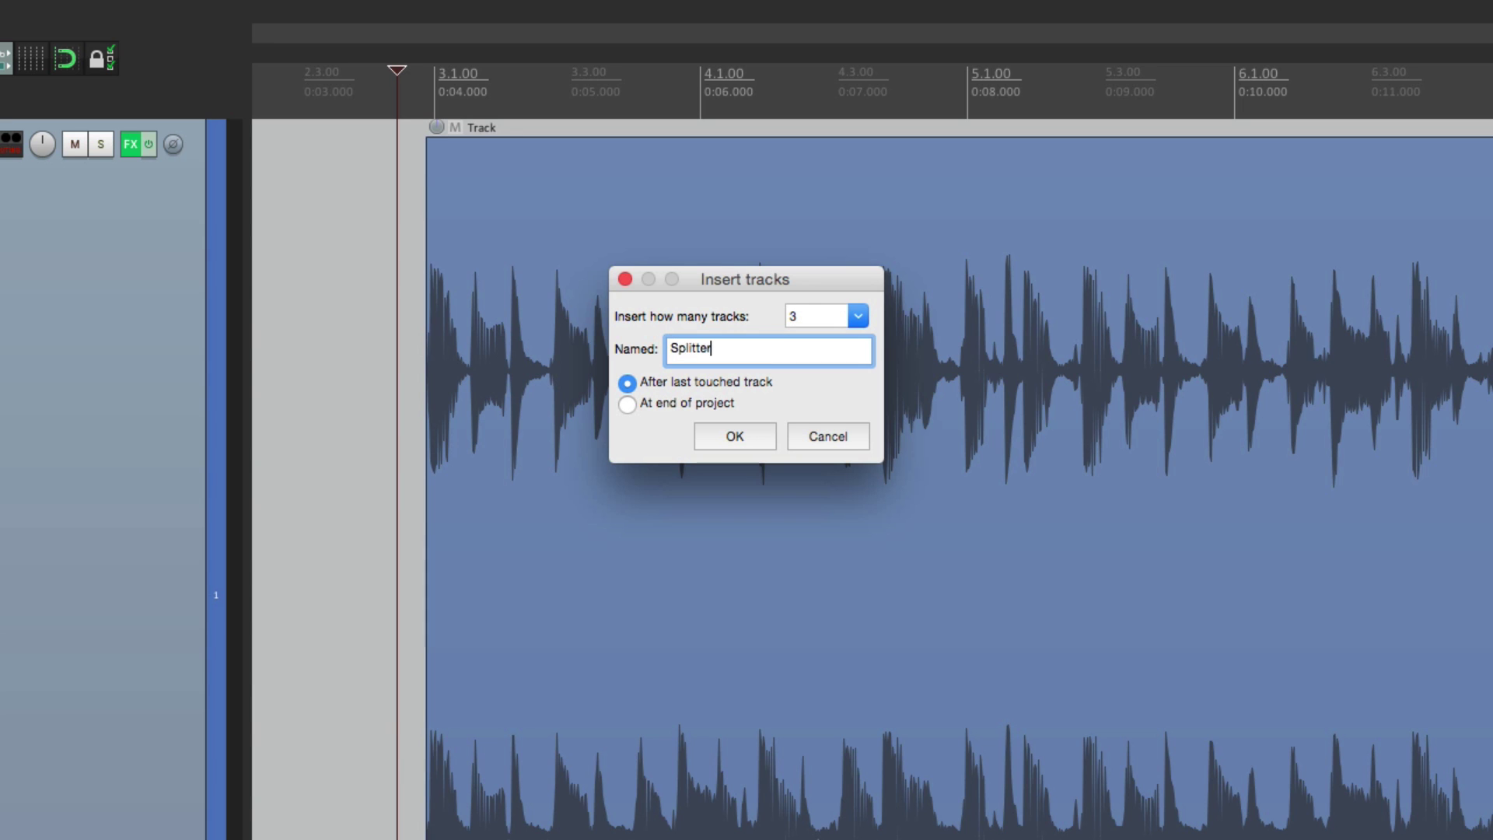
{"action": "key", "text": "Return"}
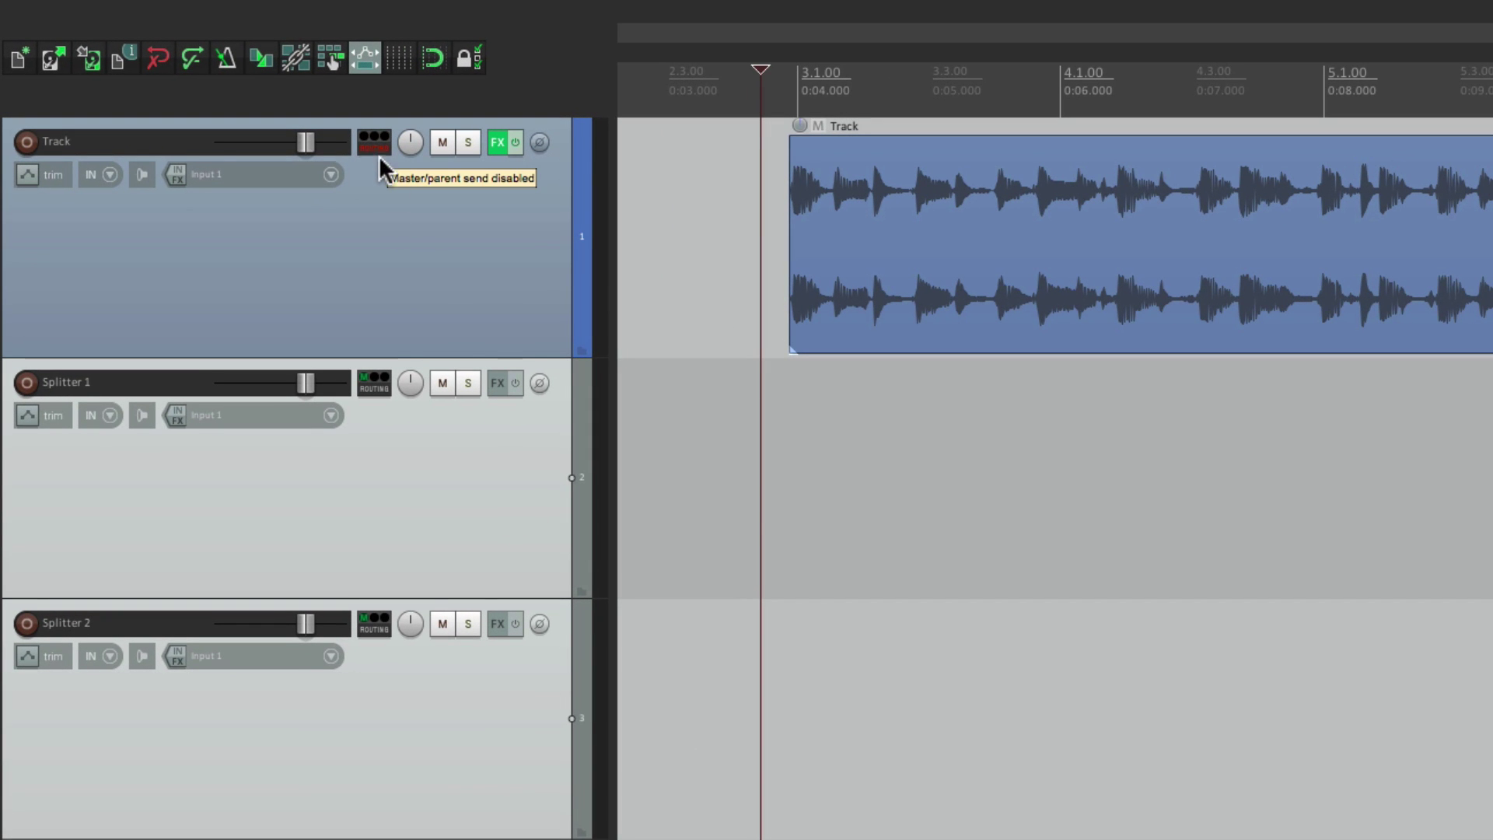
Step: Send the original track to Splitter 1, then play and toggle Splitter 1's mute to verify
{"action": "left_click_drag", "start_coordinate": [482, 463], "coordinate": [482, 463]}
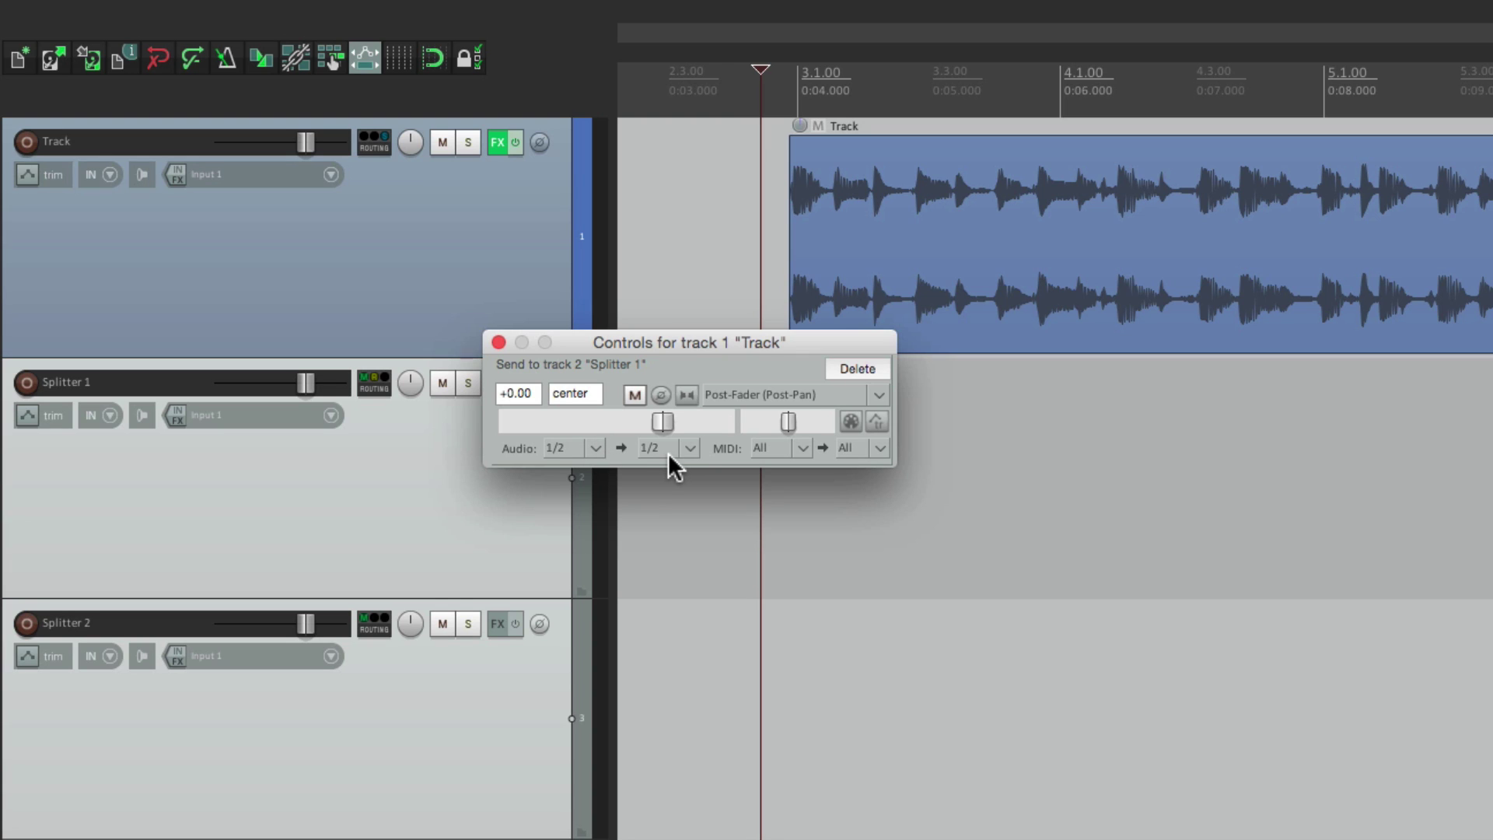
{"action": "left_click", "coordinate": [498, 342]}
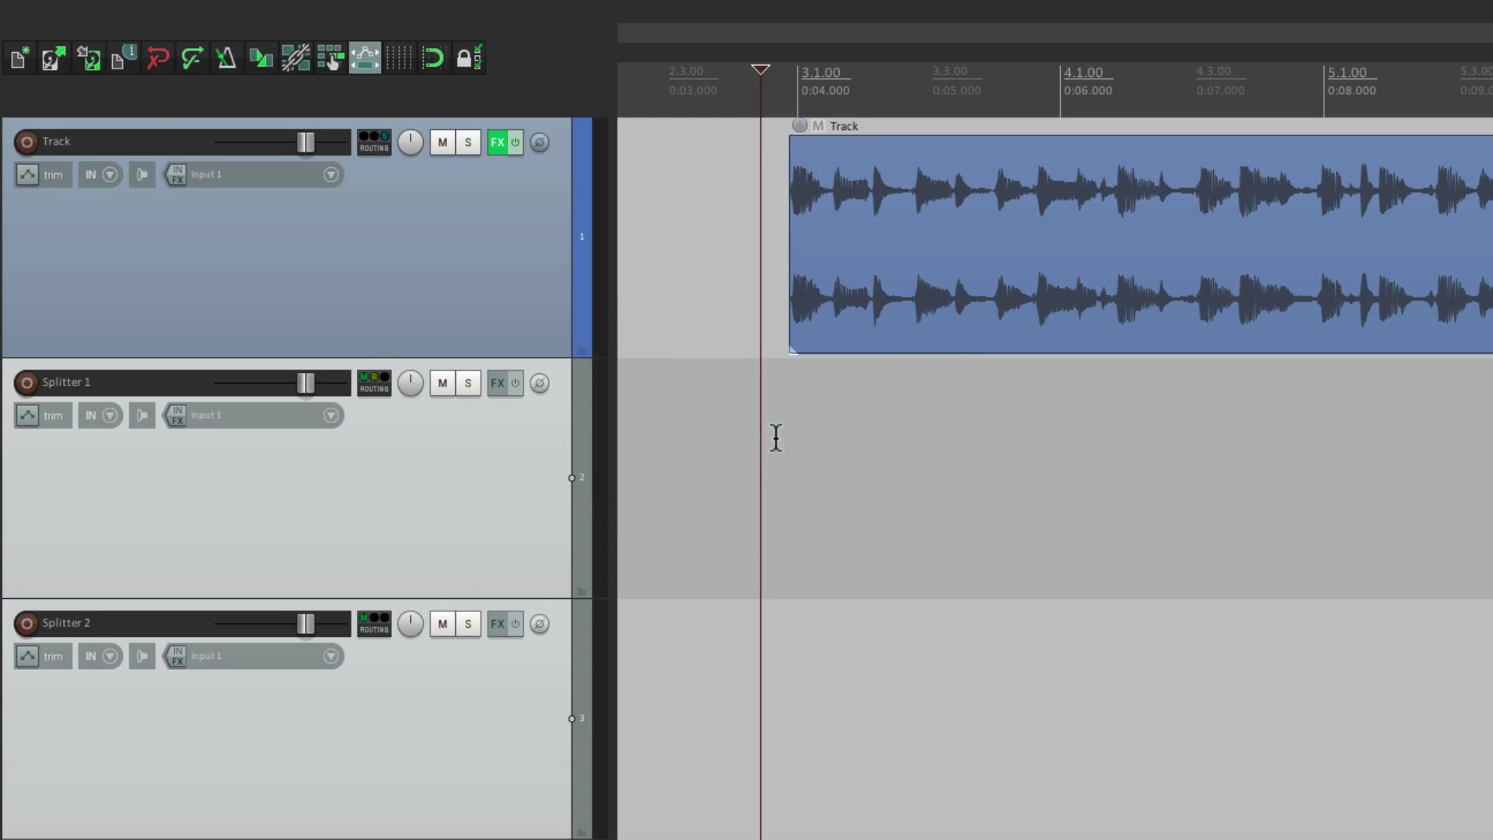
{"action": "key", "text": "space"}
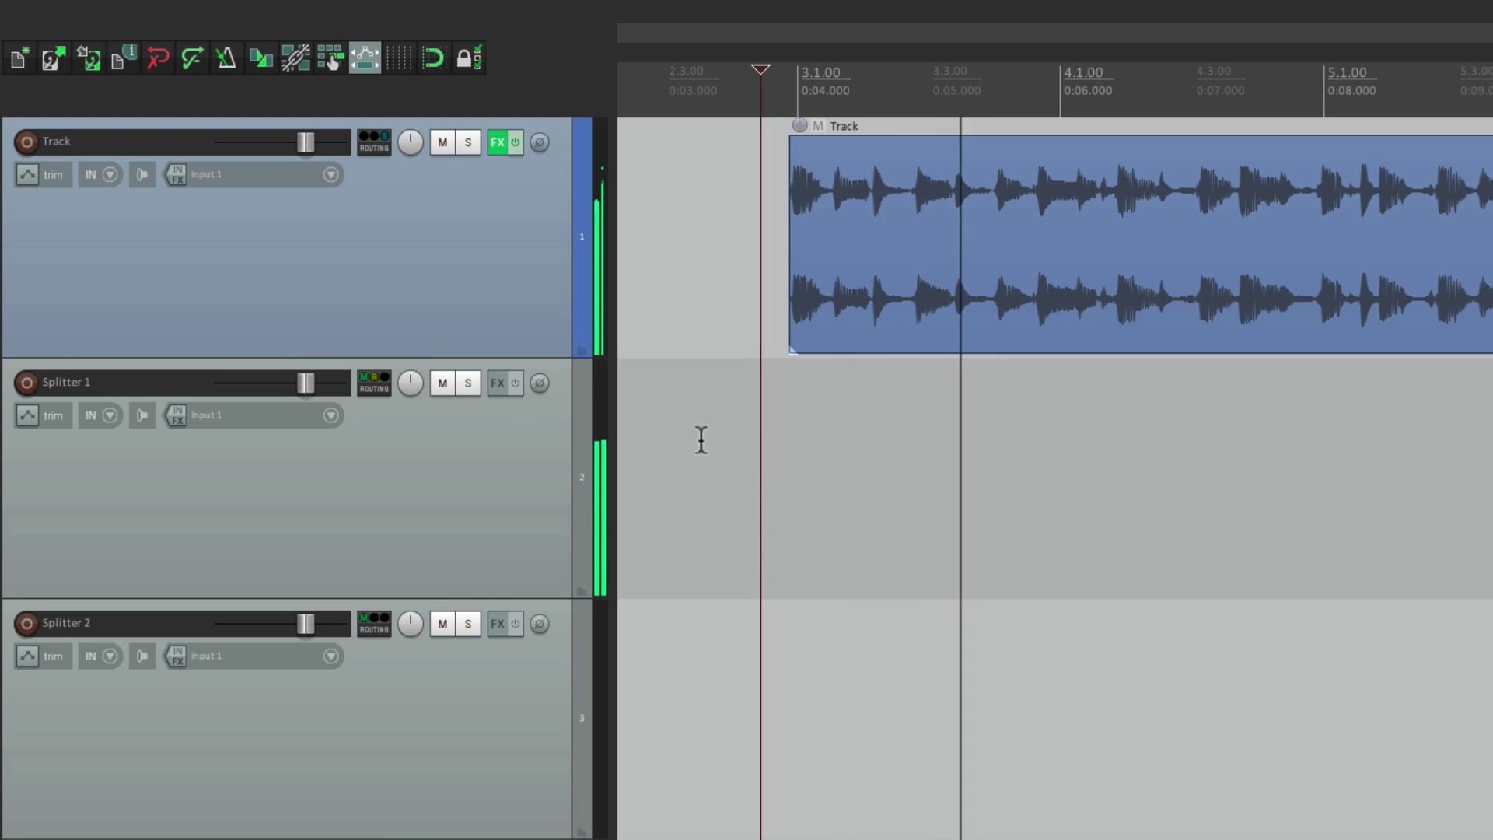
{"action": "left_click", "coordinate": [442, 381]}
{"action": "left_click", "coordinate": [442, 381]}
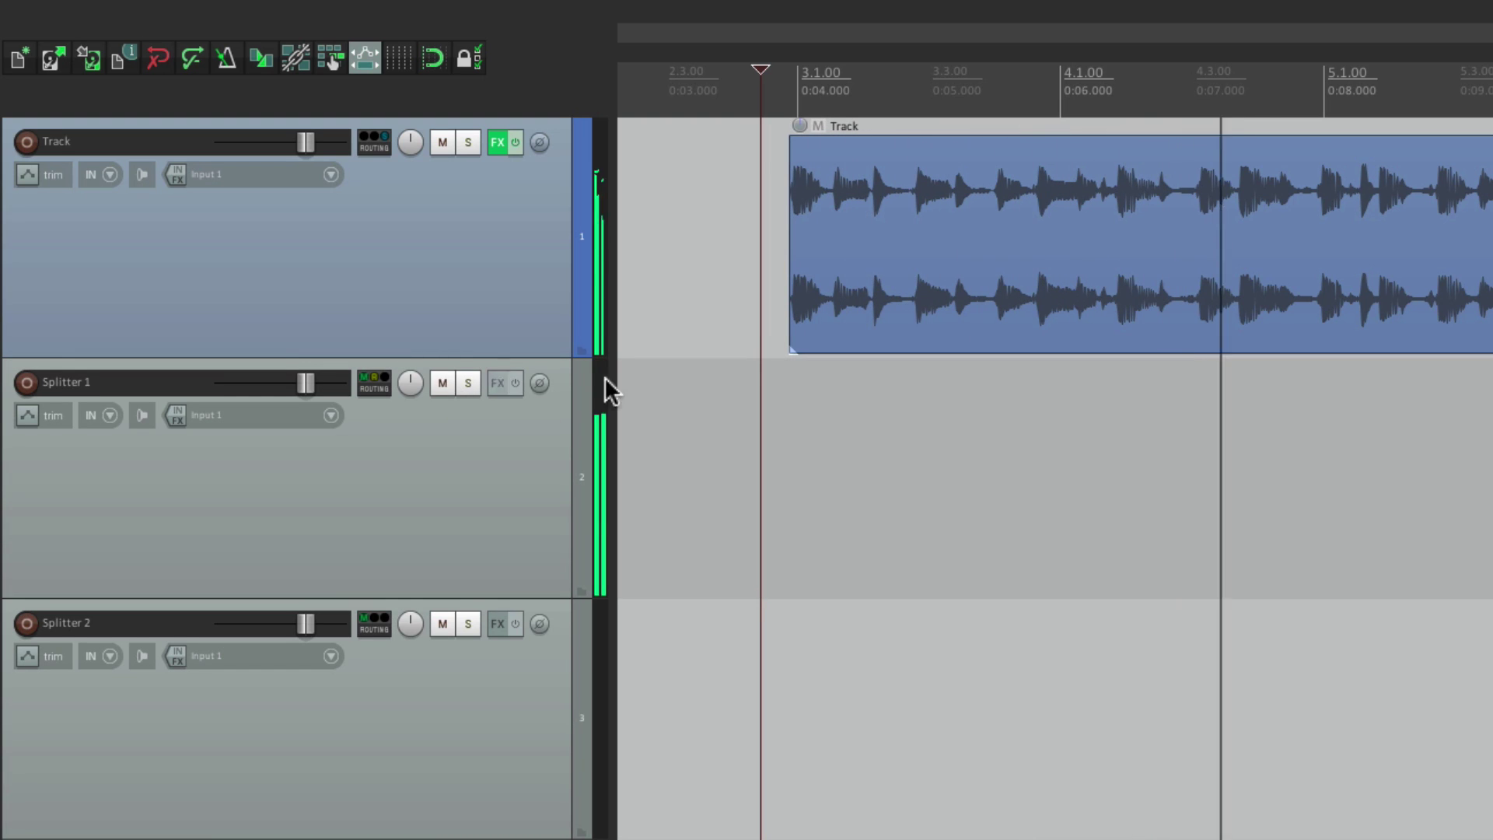
{"action": "key", "text": "space"}
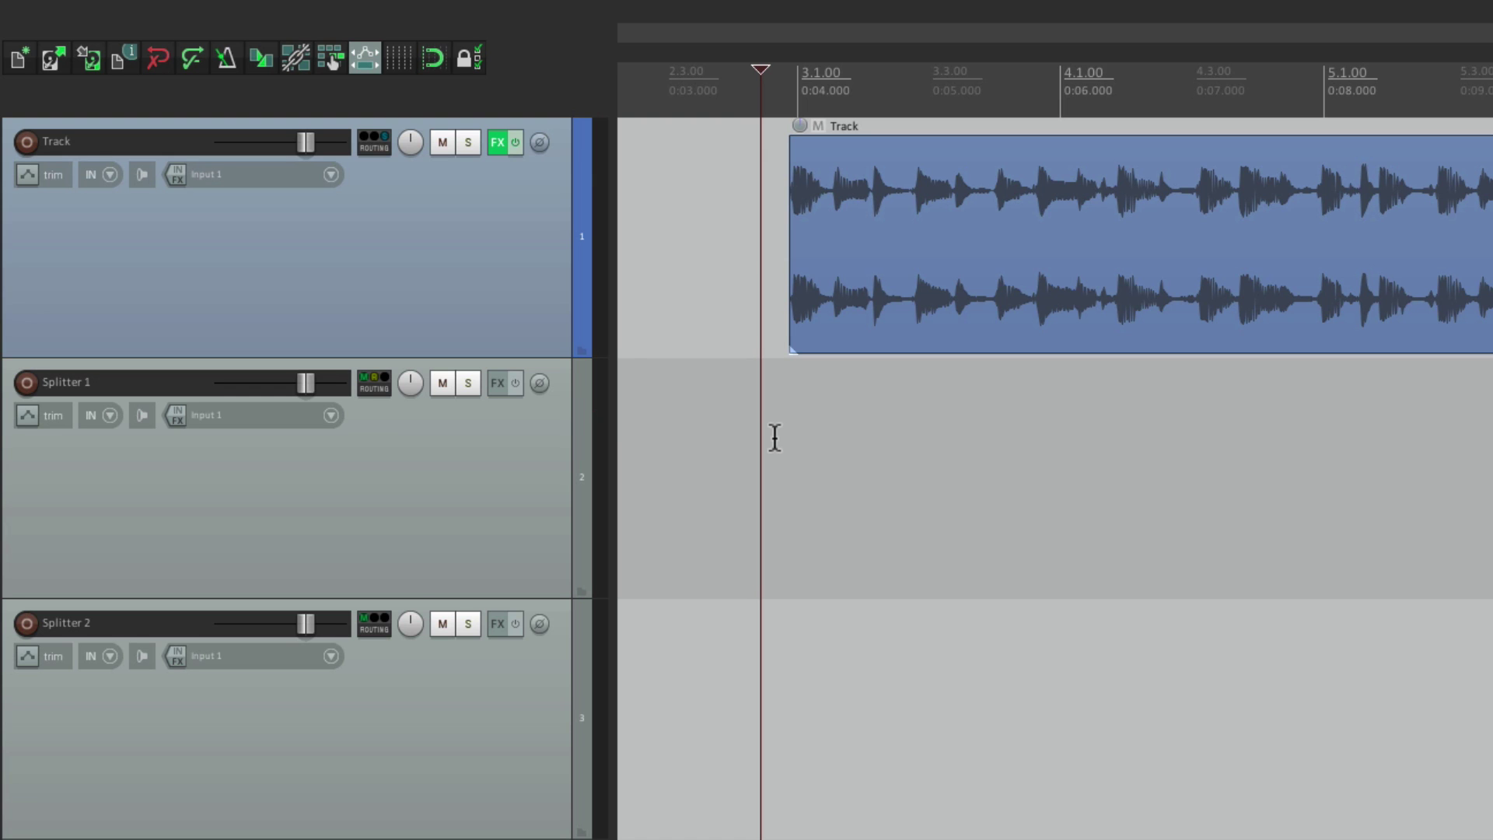
Step: Add a send to Splitter 2 with stereo source channels 3/4
{"action": "mouse_move", "coordinate": [367, 136]}
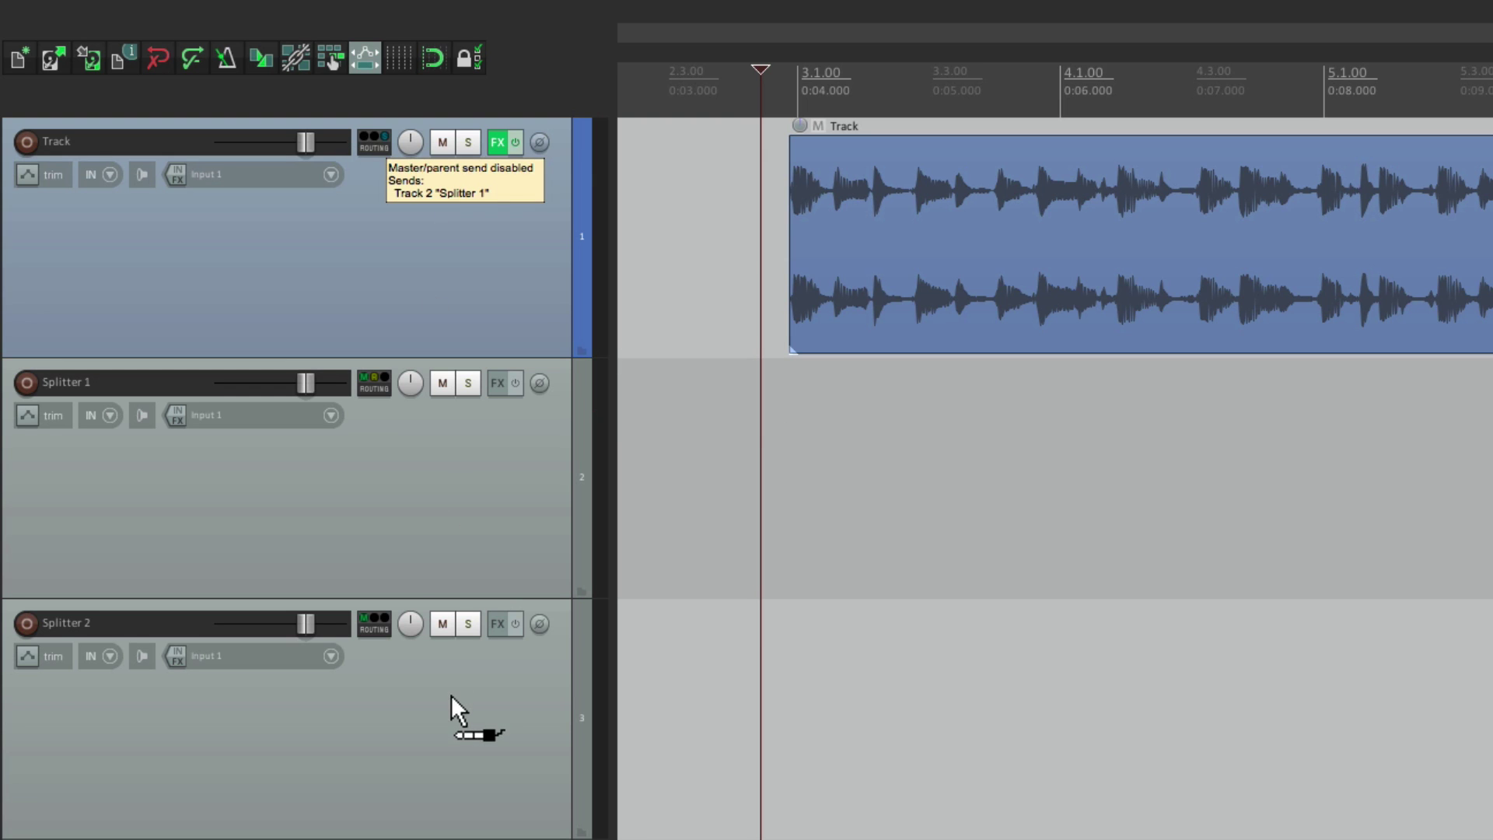
{"action": "left_click_drag", "start_coordinate": [450, 693], "coordinate": [516, 734]}
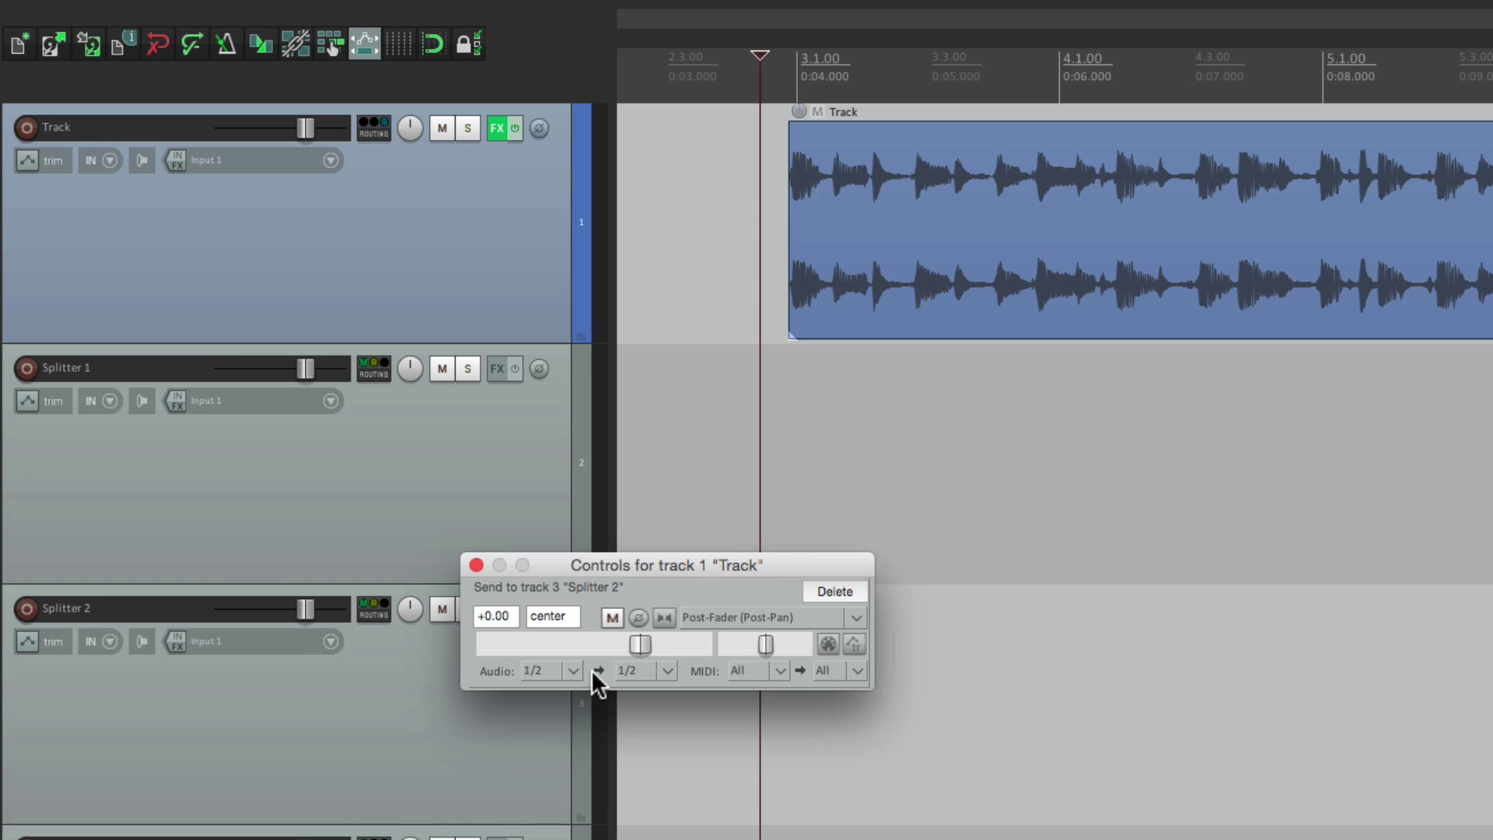
{"action": "left_click", "coordinate": [579, 665]}
{"action": "mouse_move", "coordinate": [577, 735]}
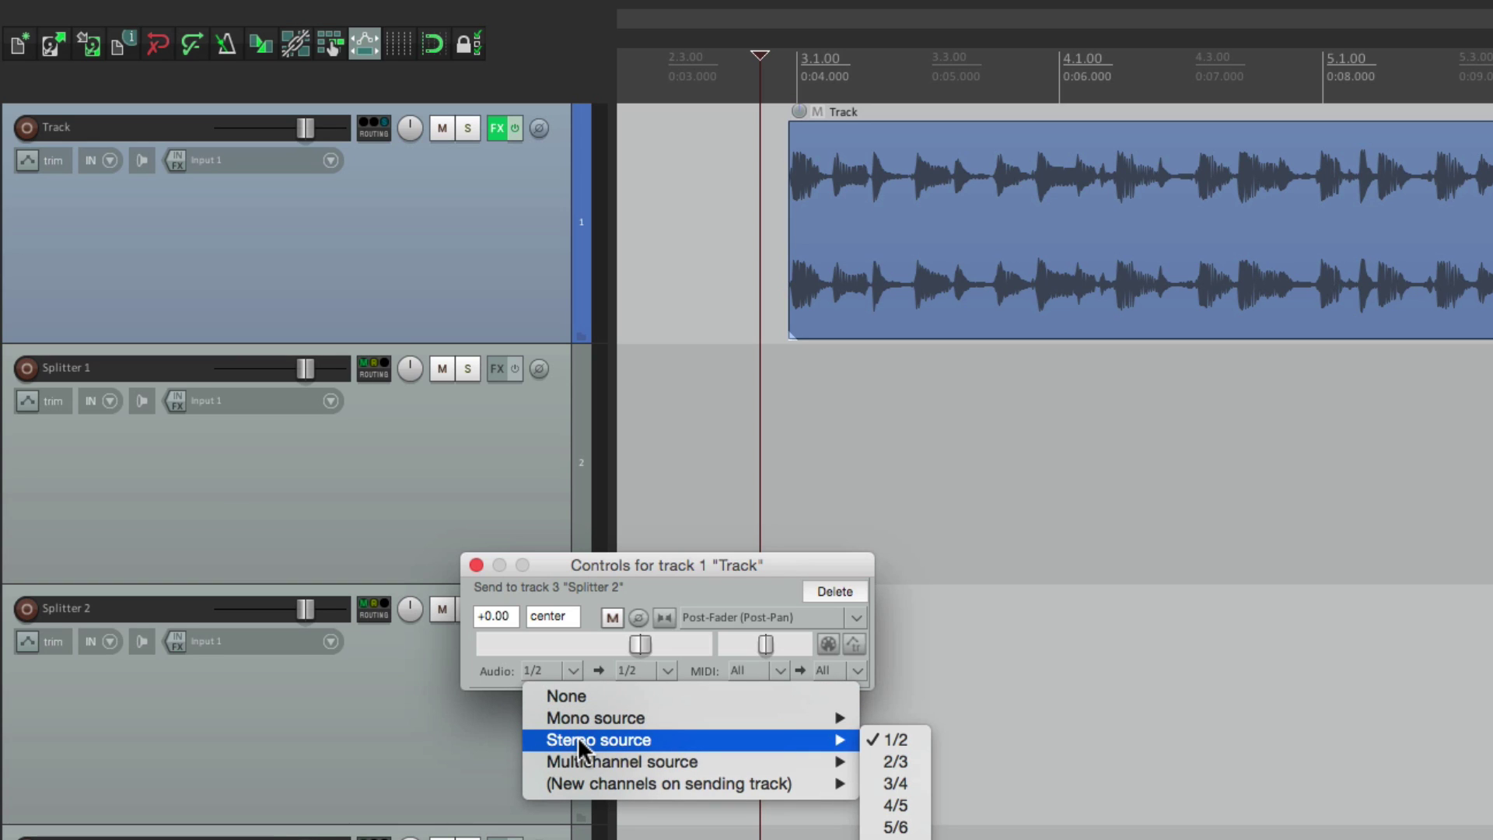
{"action": "left_click", "coordinate": [930, 777]}
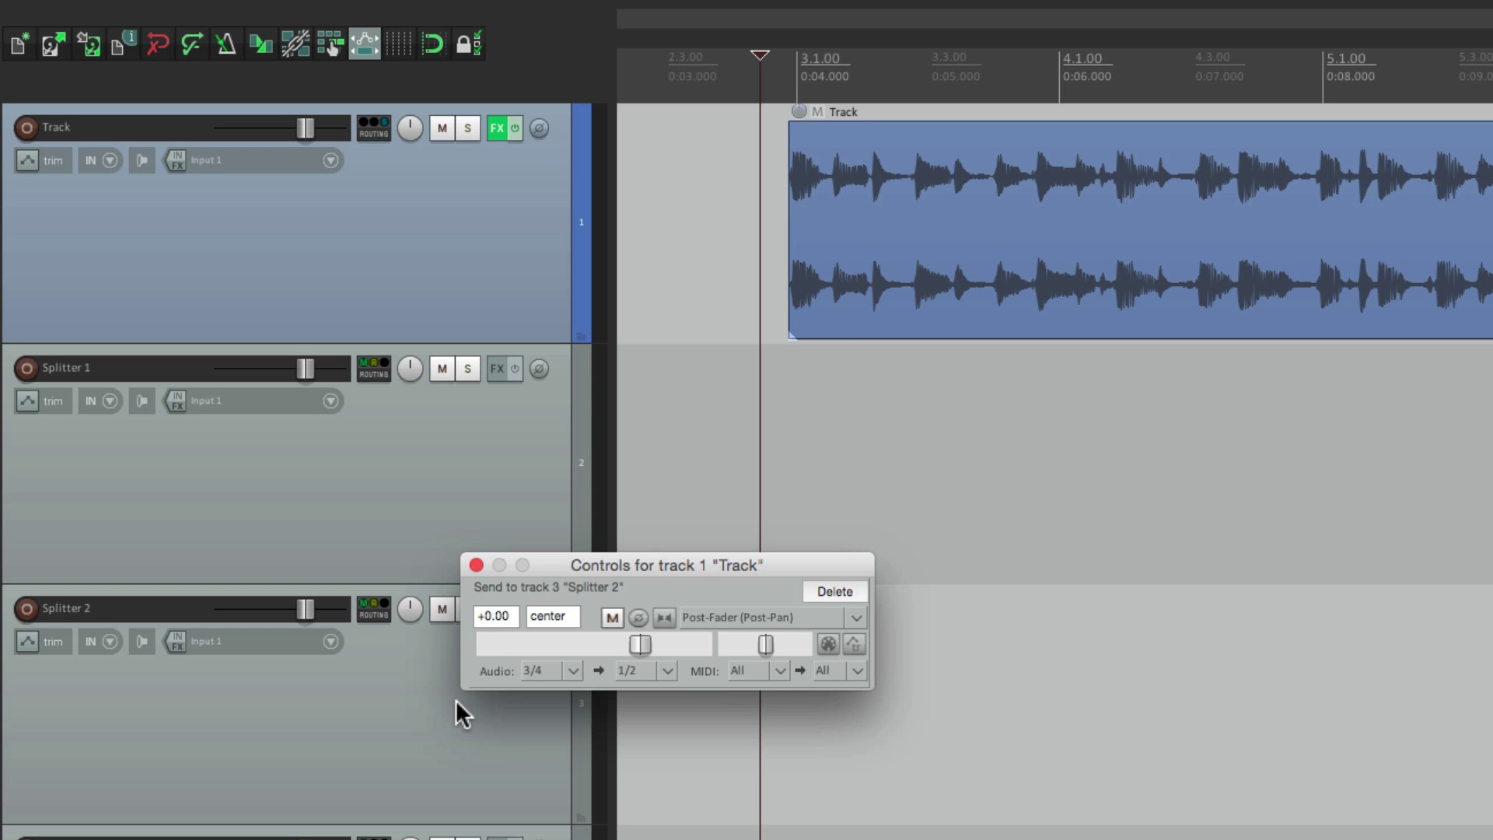
{"action": "left_click", "coordinate": [476, 565]}
Step: Play the track, mute and unmute Splitter 1 to compare, then stop
{"action": "key", "text": "space"}
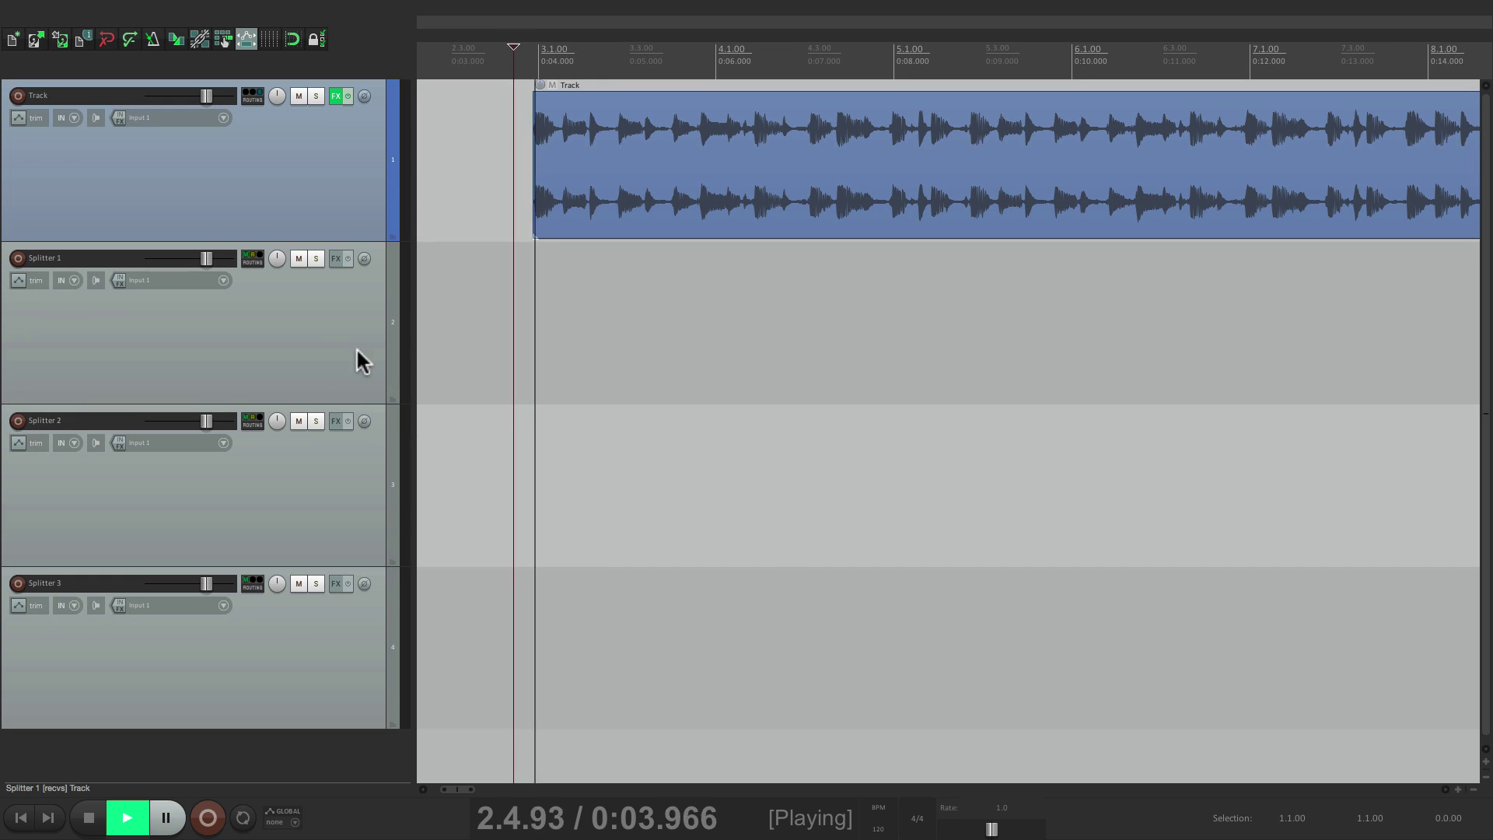
{"action": "left_click", "coordinate": [303, 257]}
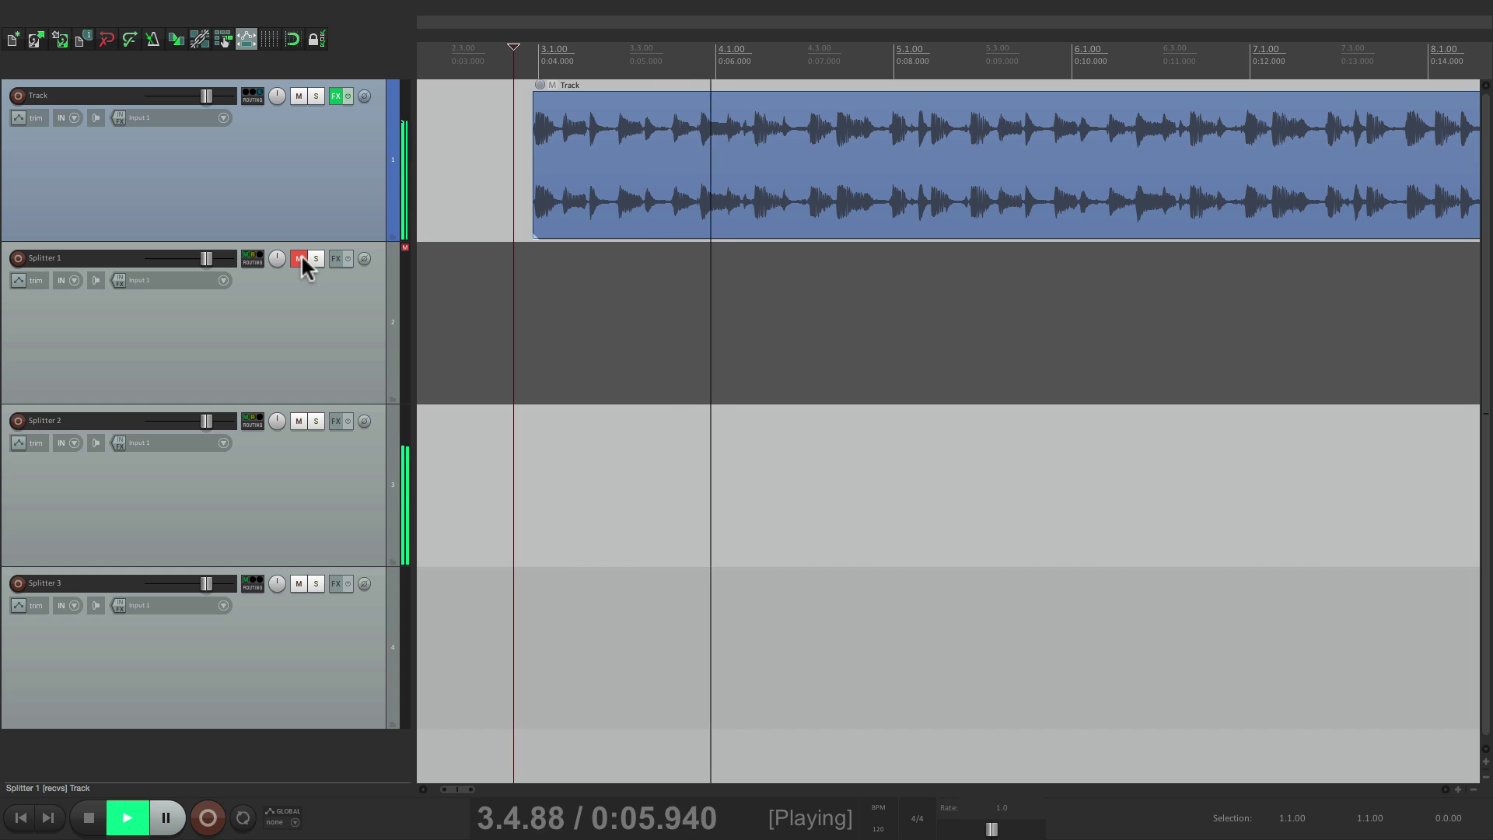
{"action": "left_click", "coordinate": [302, 256]}
{"action": "key", "text": "space"}
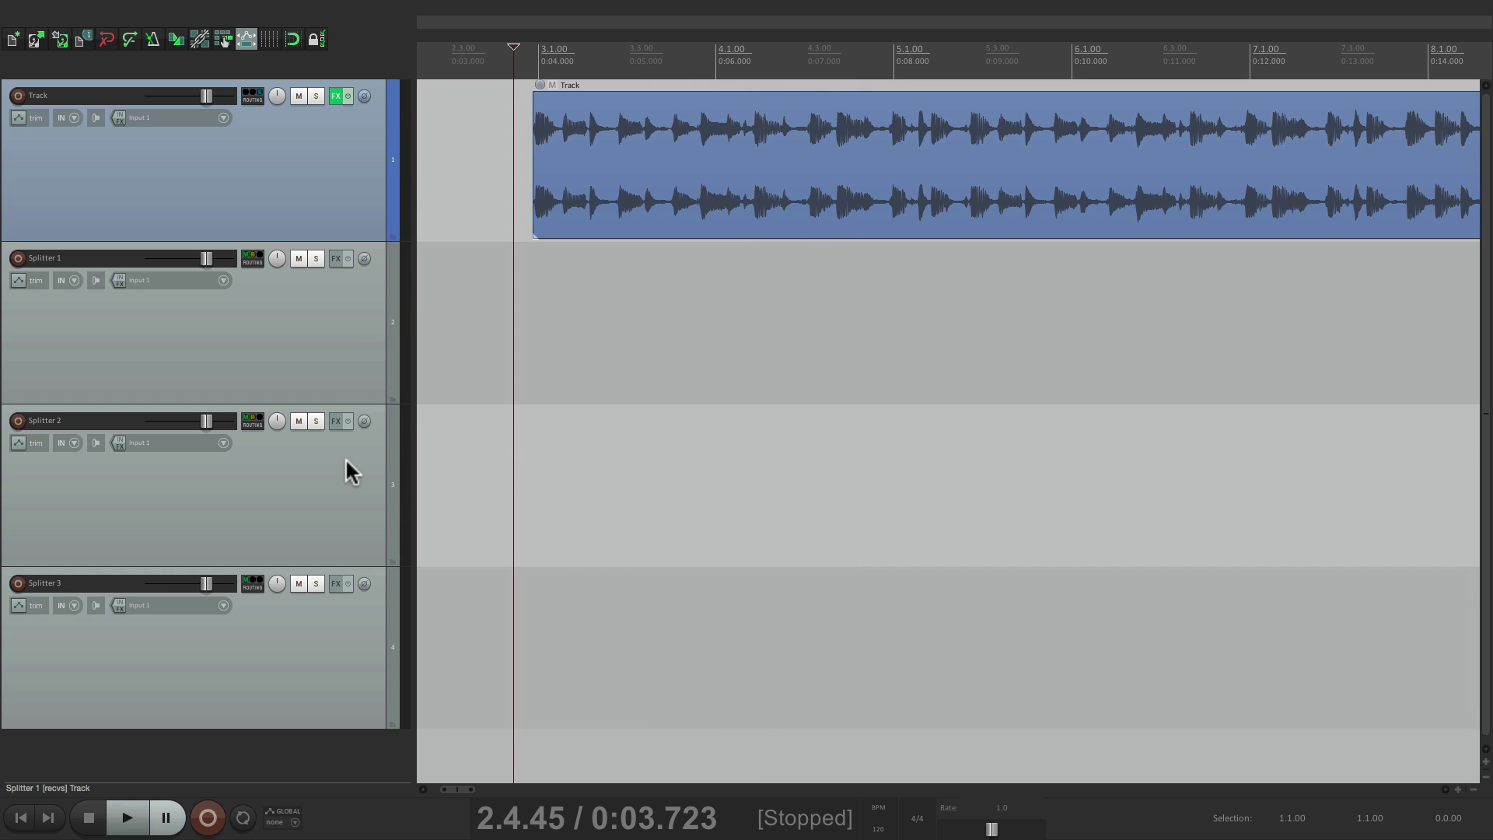
Step: Send the original track to Splitter 3 with stereo source channels 5/6
{"action": "mouse_move", "coordinate": [249, 98]}
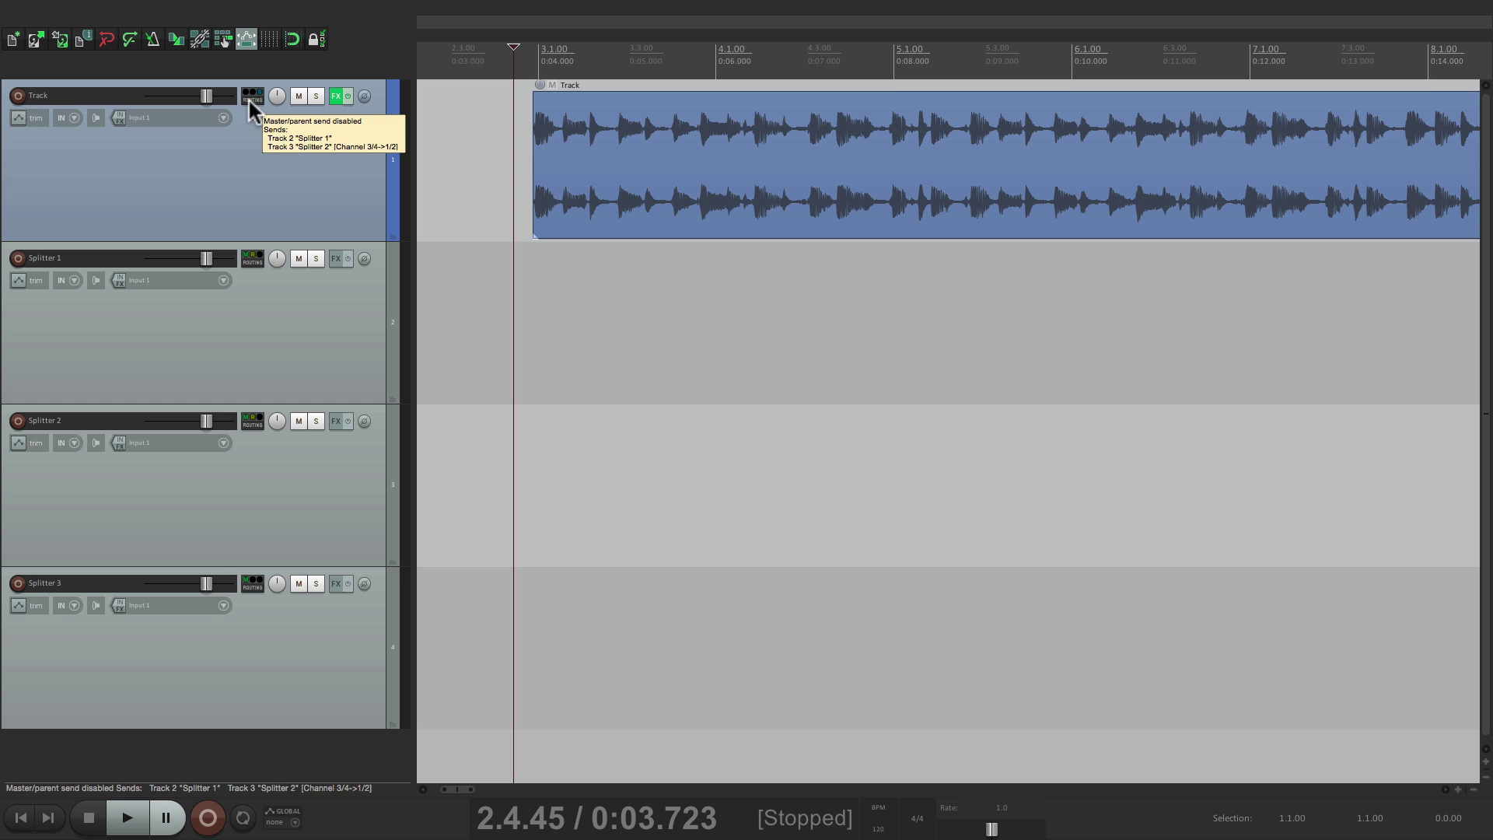
{"action": "left_click_drag", "start_coordinate": [325, 622], "coordinate": [325, 626]}
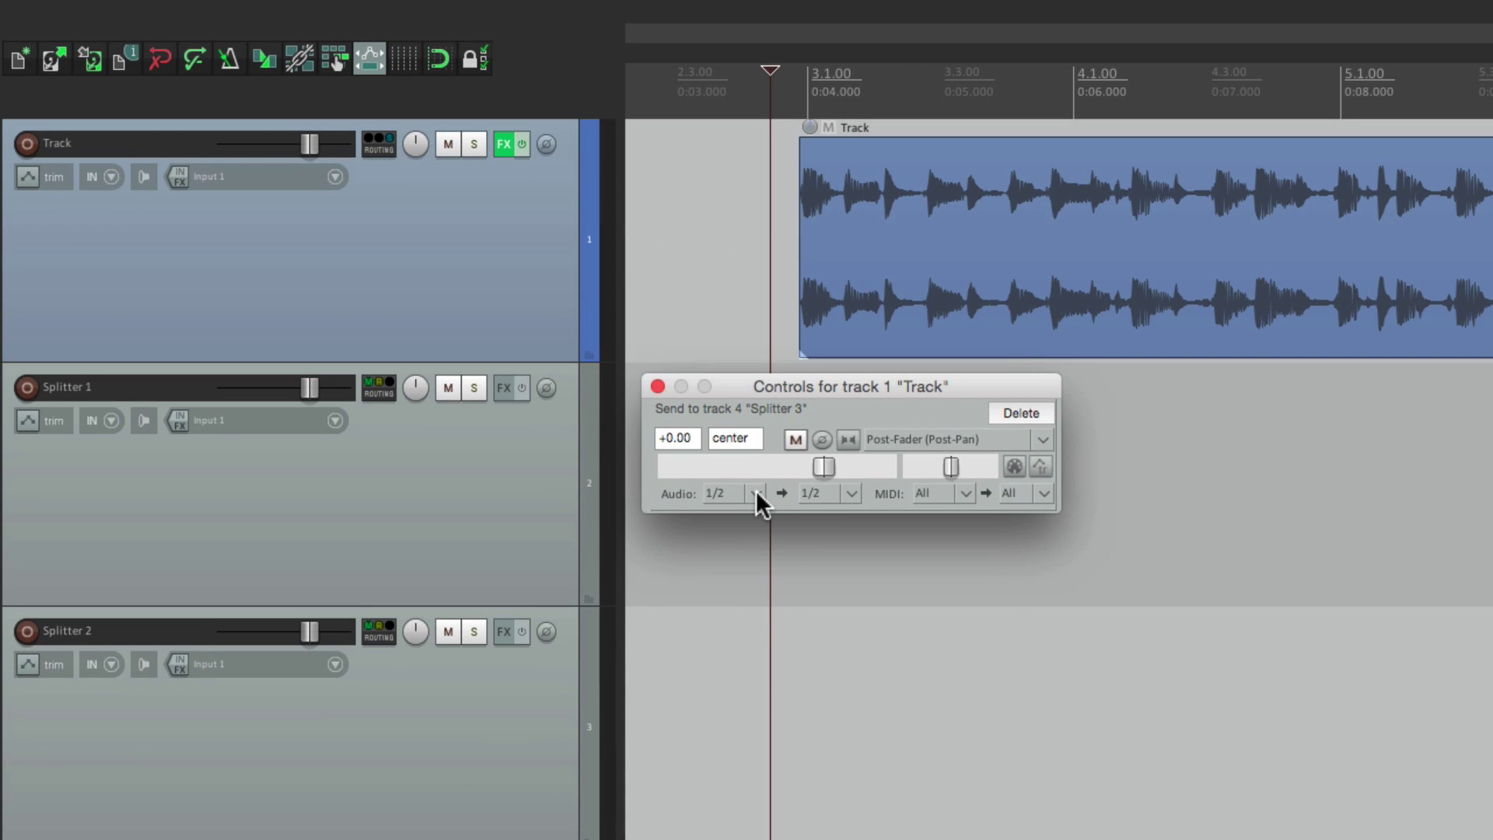
{"action": "left_click", "coordinate": [756, 492]}
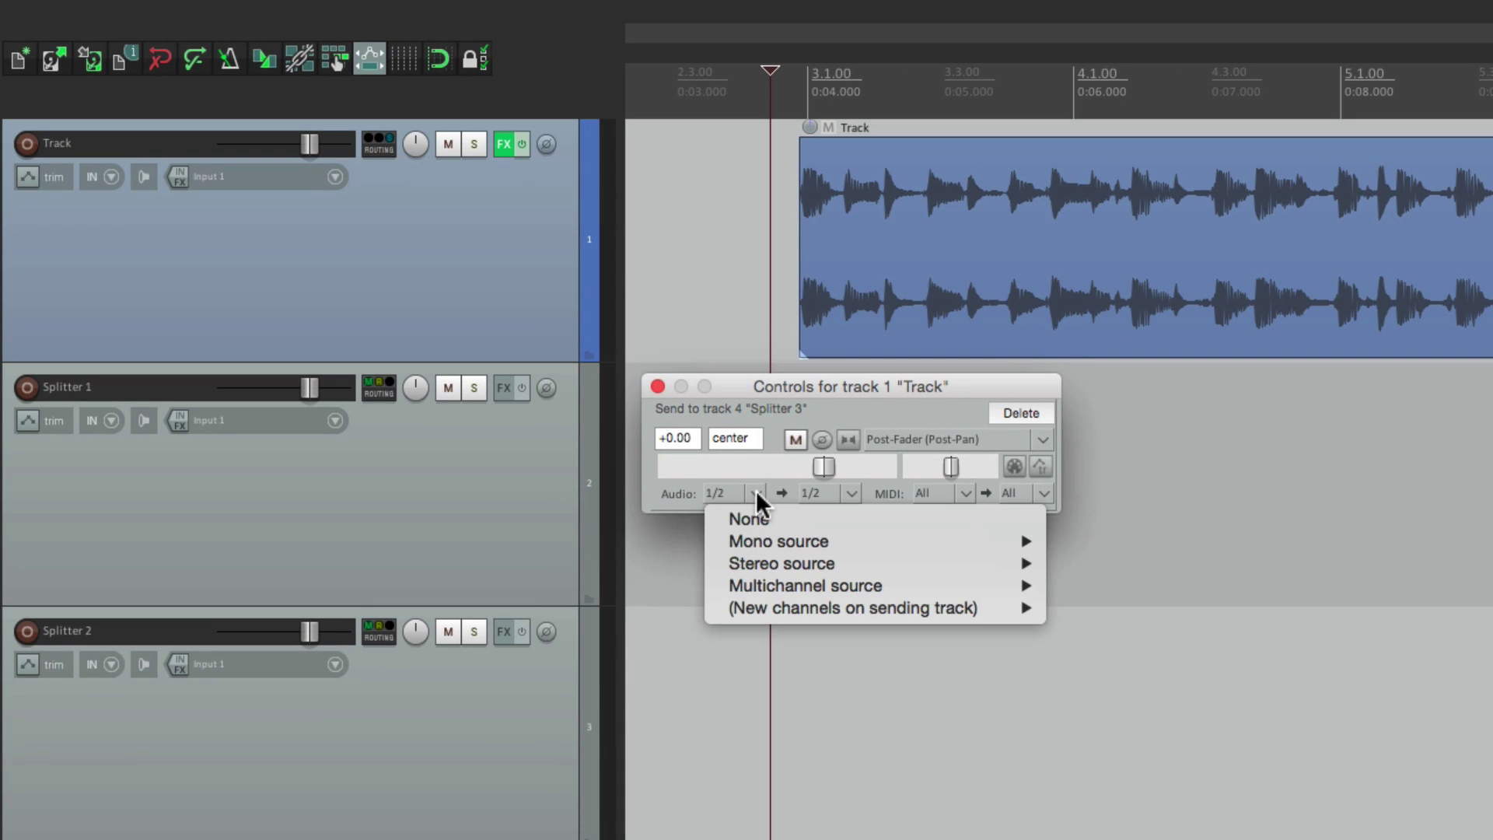
{"action": "mouse_move", "coordinate": [745, 566]}
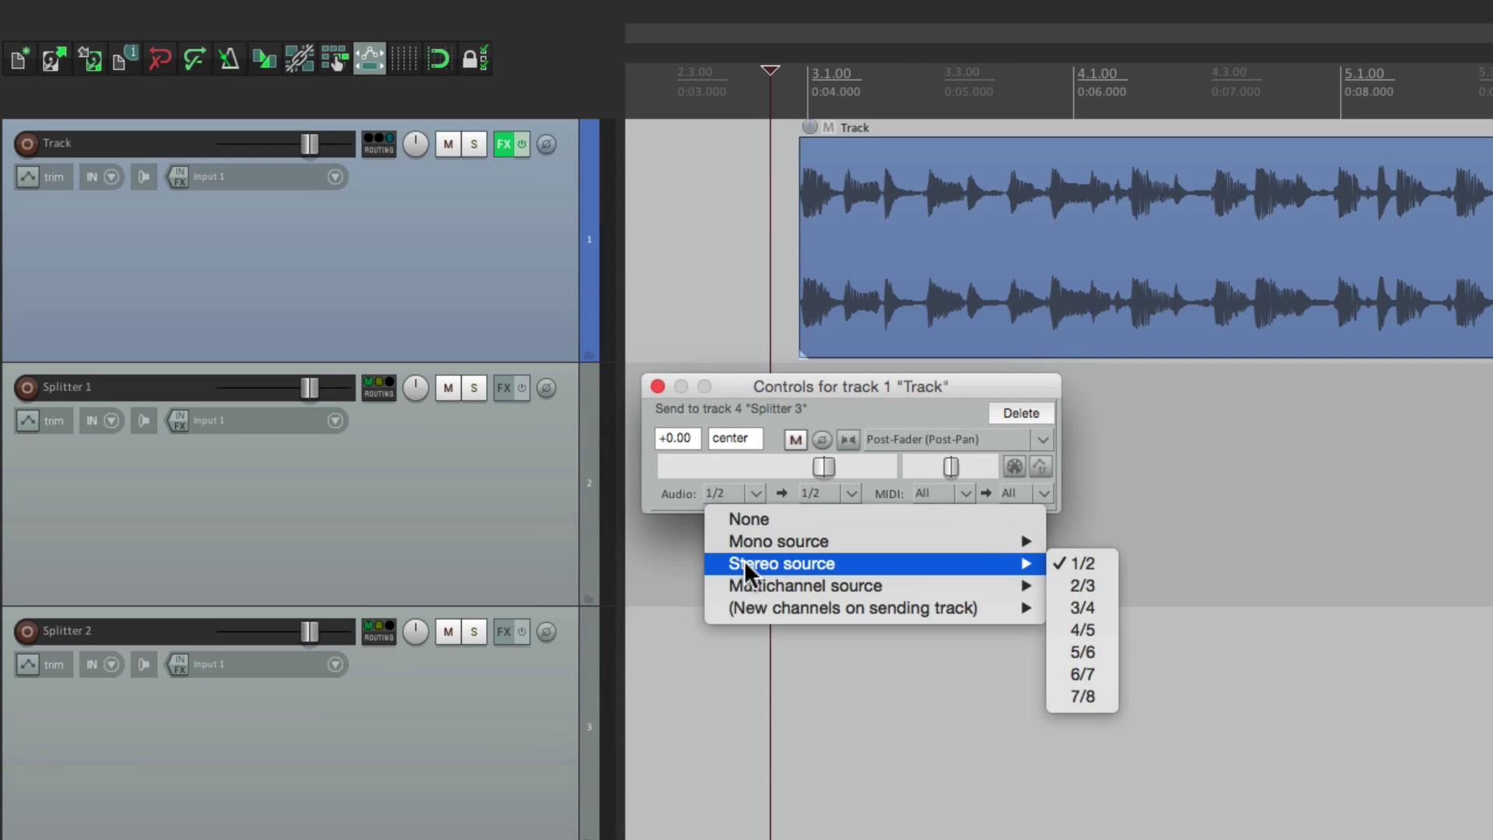
{"action": "left_click", "coordinate": [1062, 650]}
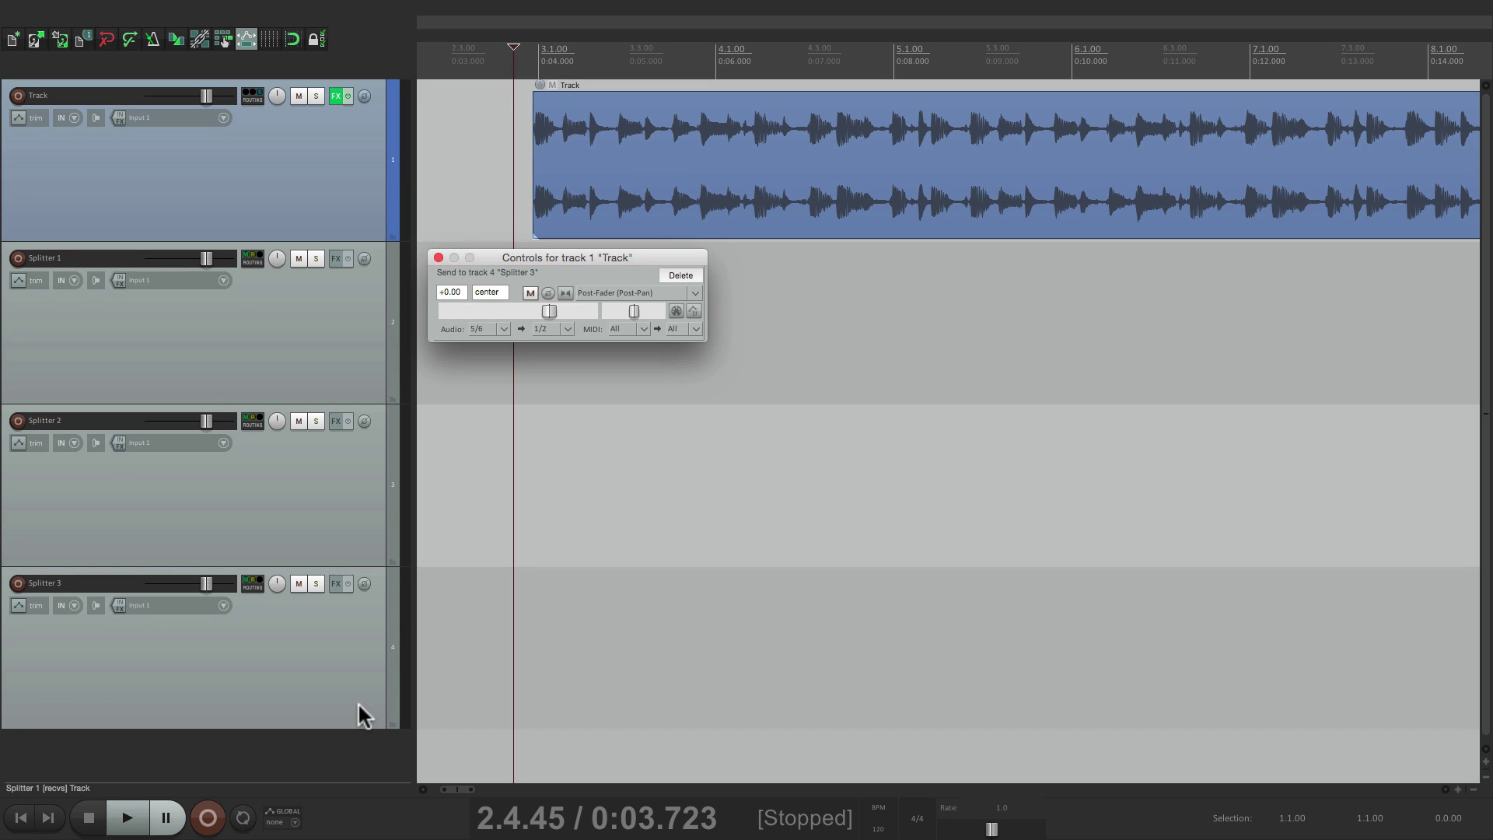
Step: During playback, toggle Splitter 3's mute and solo on and off, then stop
{"action": "left_click", "coordinate": [438, 257]}
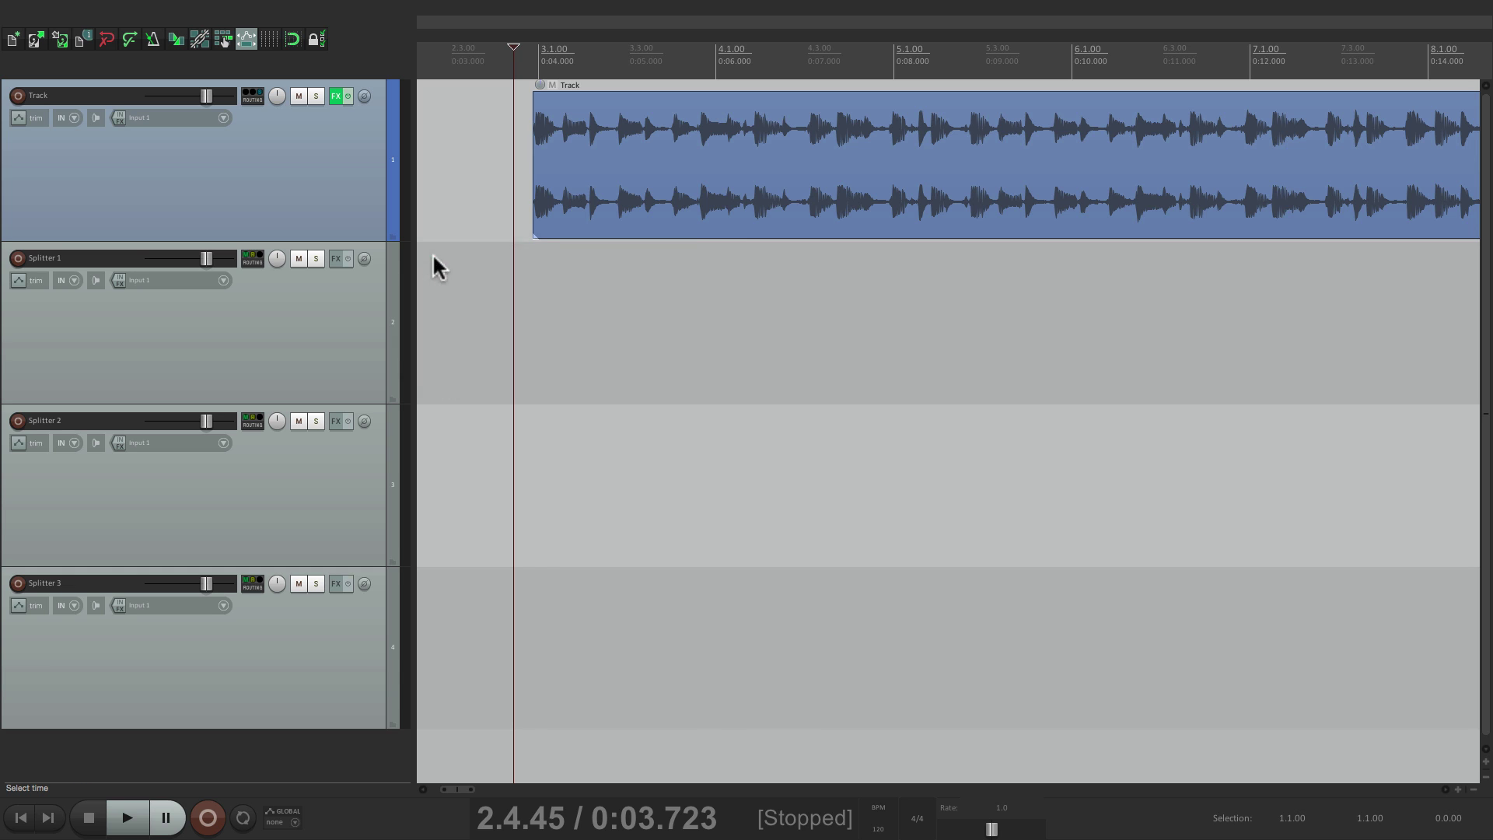
{"action": "key", "text": "space"}
{"action": "left_click", "coordinate": [299, 583]}
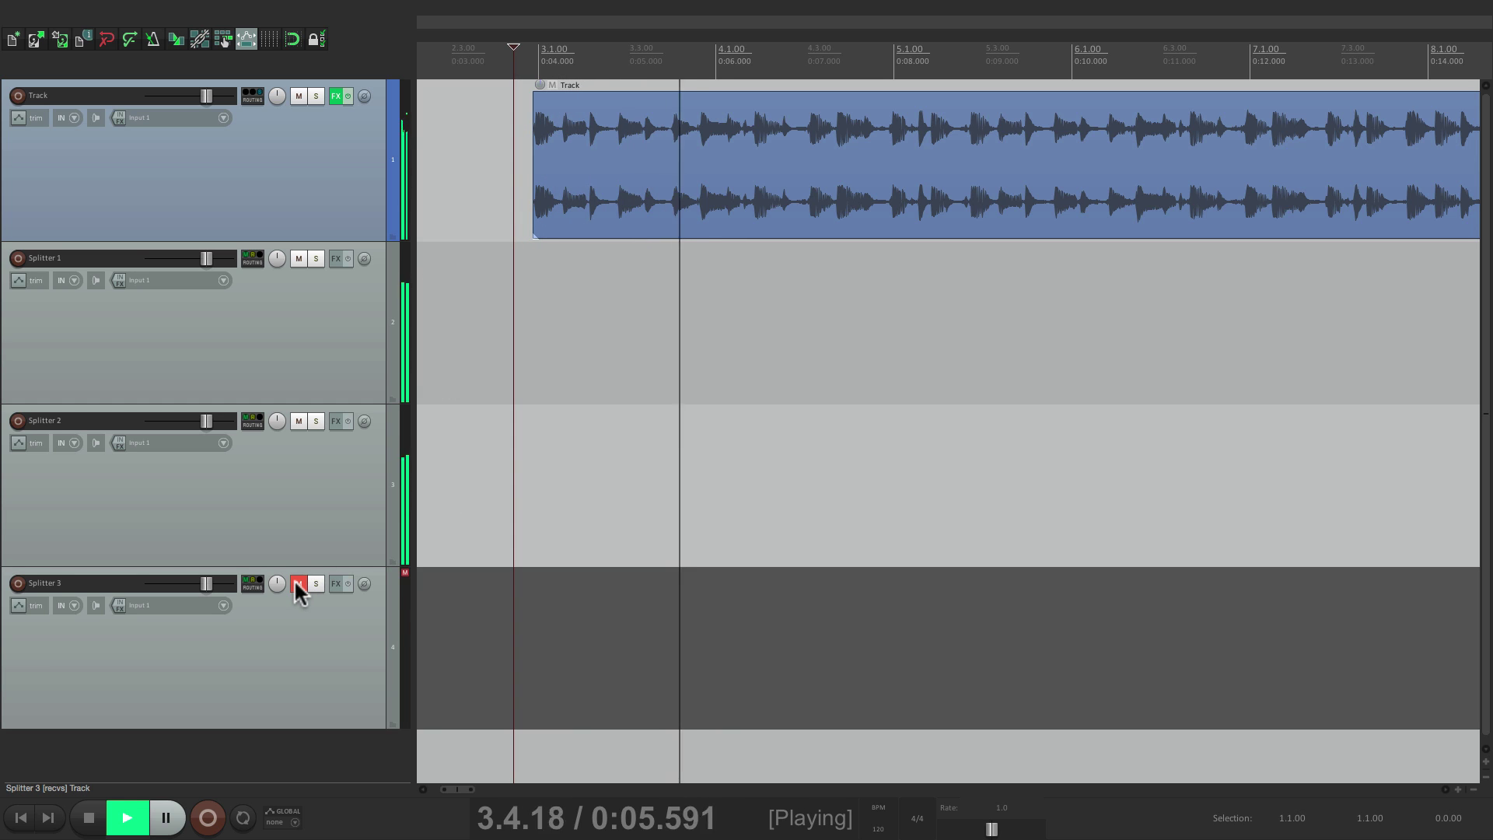
{"action": "left_click", "coordinate": [298, 583]}
{"action": "left_click", "coordinate": [315, 583]}
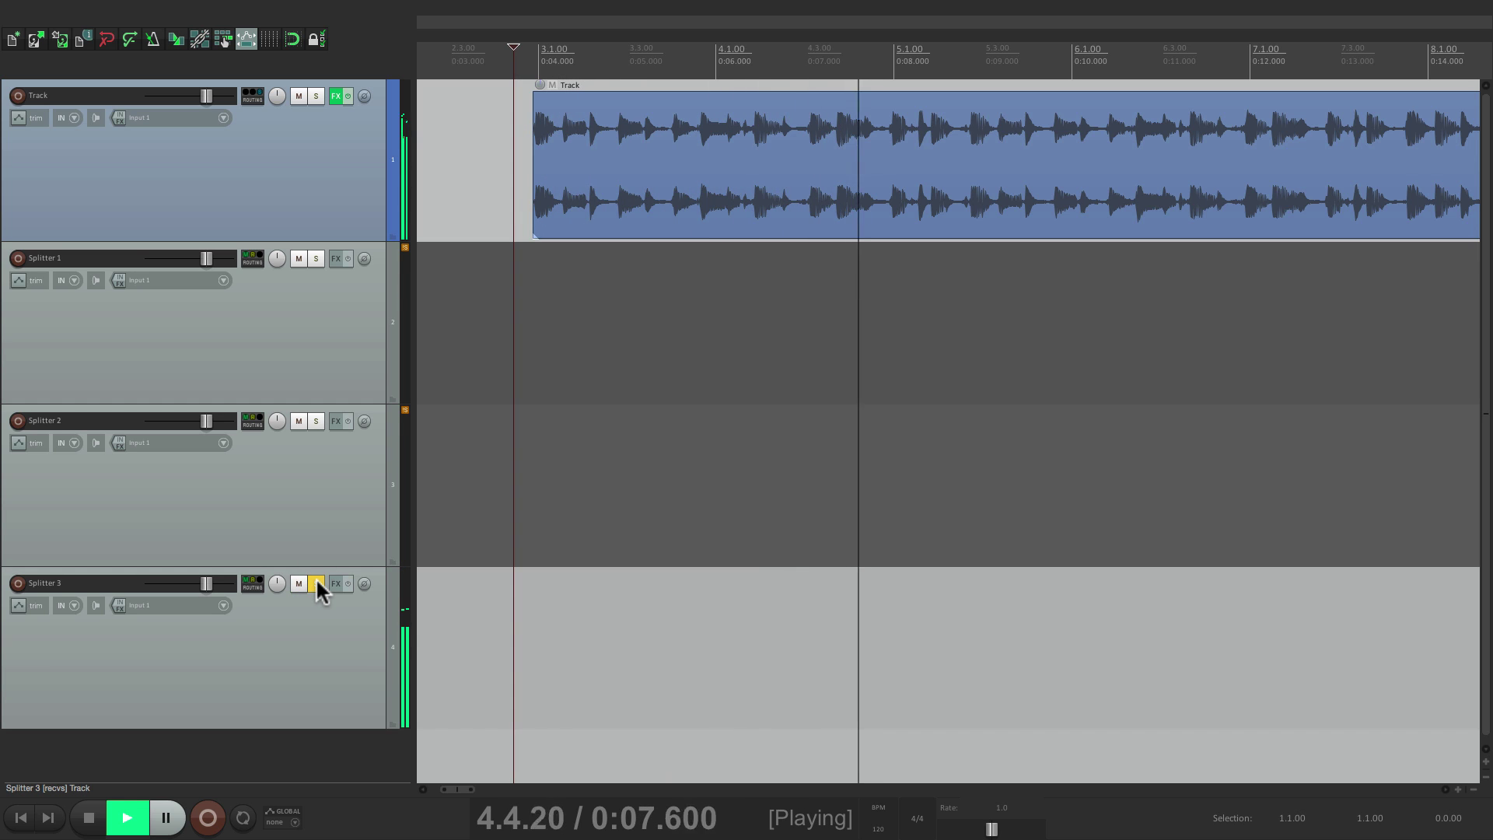
{"action": "left_click", "coordinate": [316, 583]}
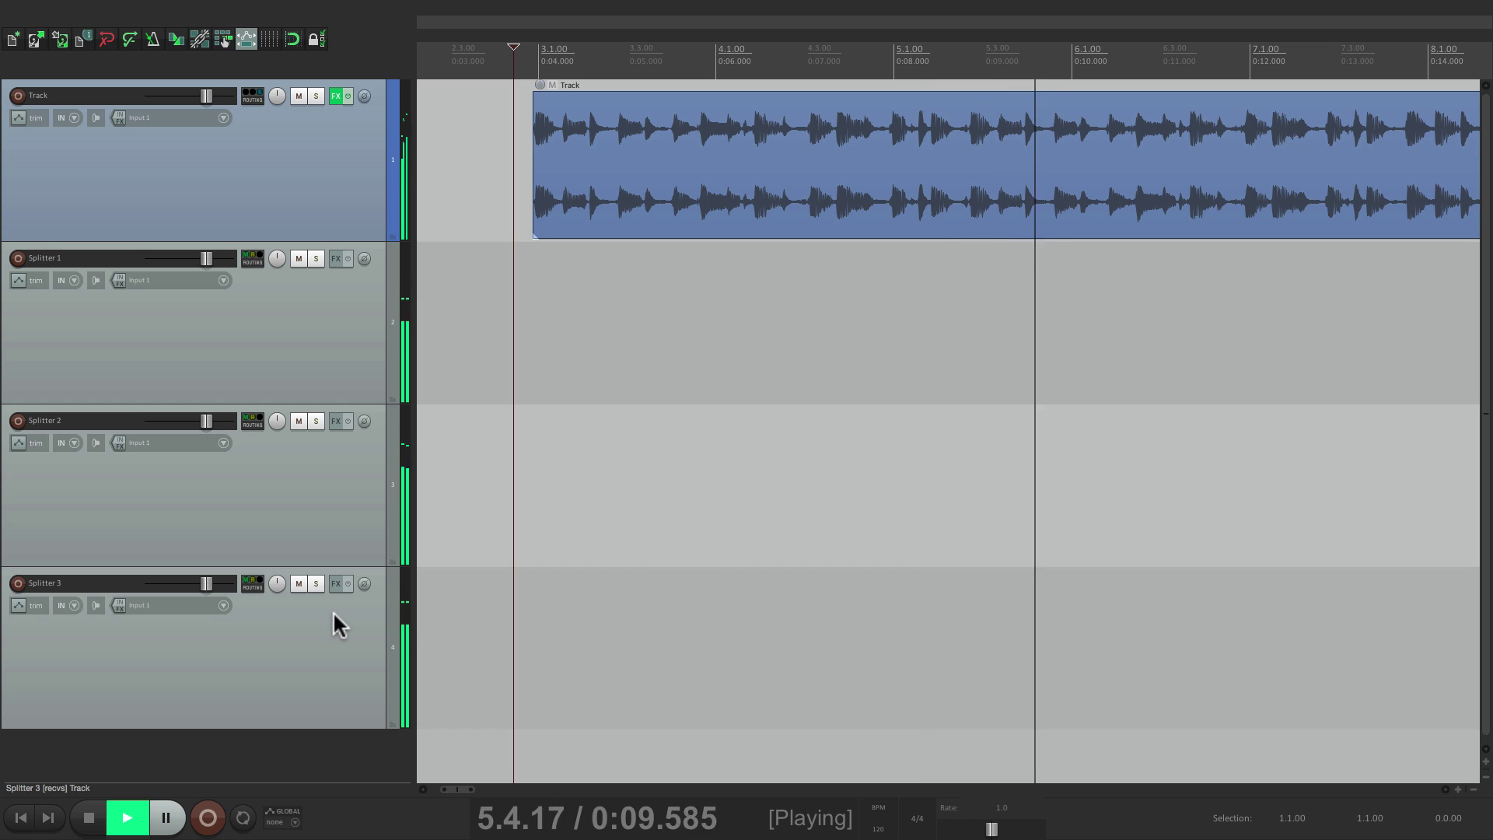
{"action": "key", "text": "space"}
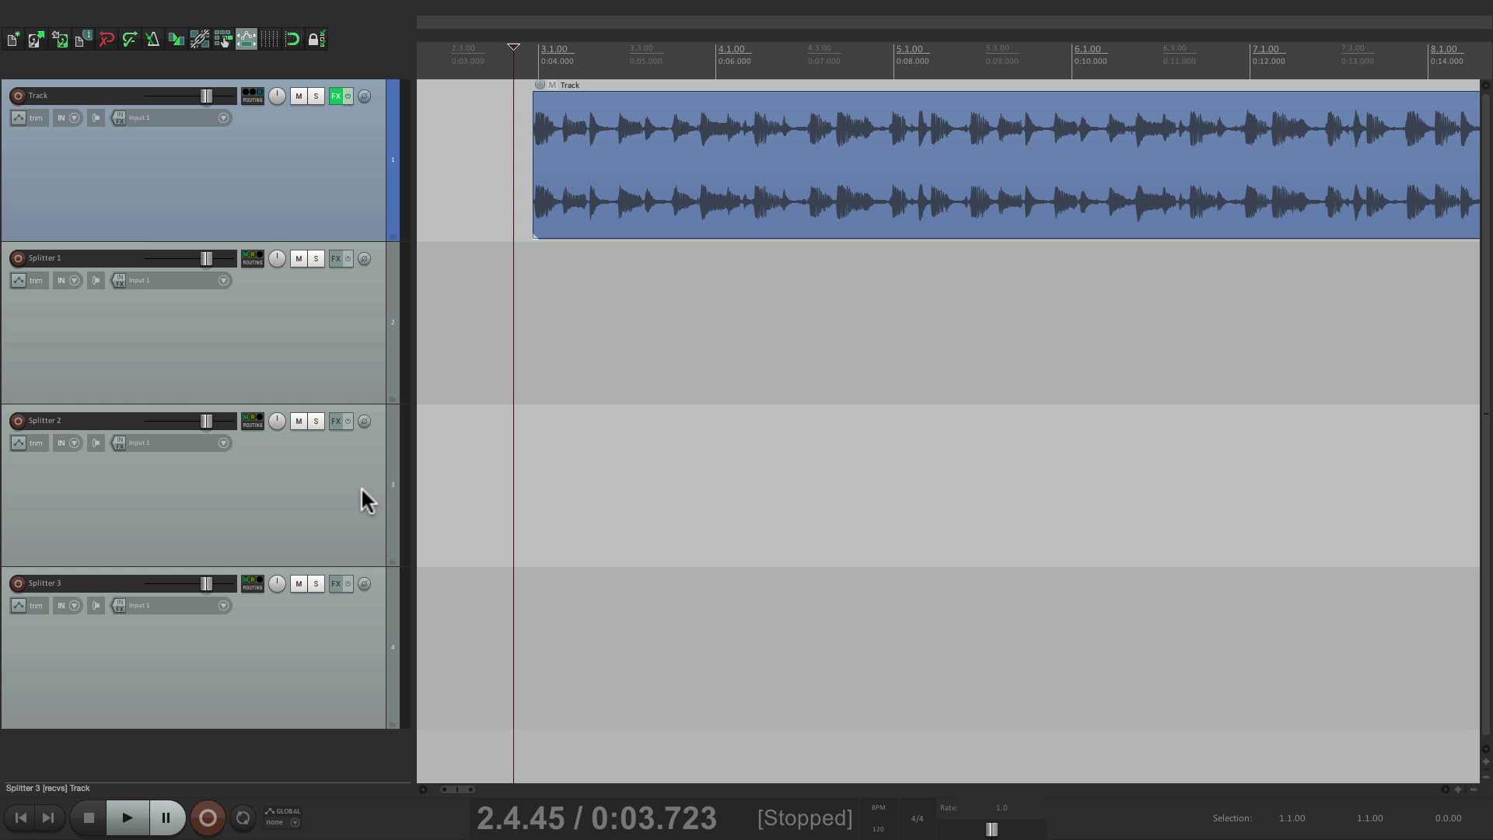
Step: In the Mixer during playback, set Splitter 1, 2 and 3 faders to -3.78, -4.52 and -3.82 dB
{"action": "key", "text": "ctrl+m"}
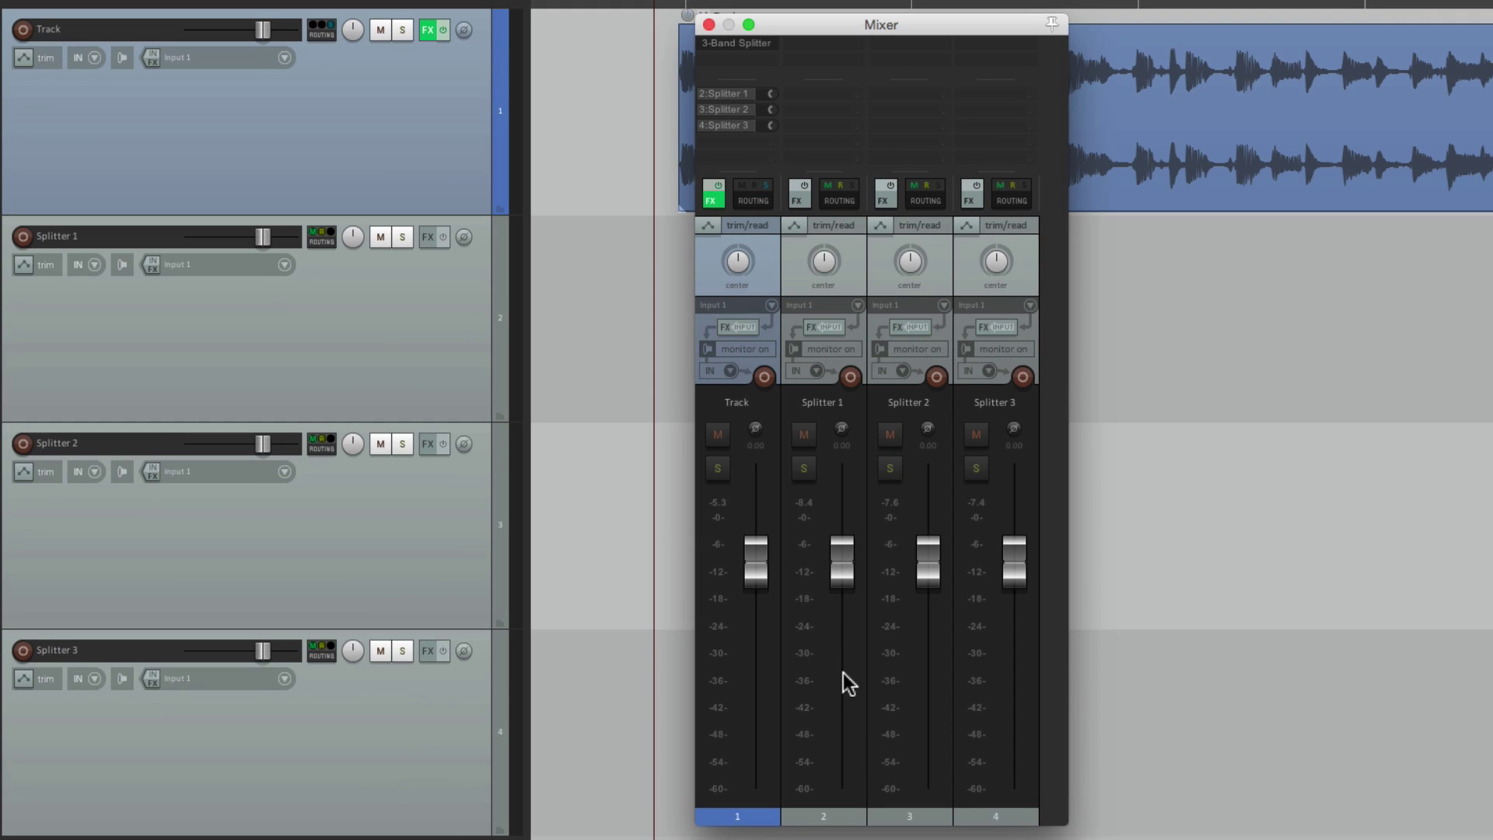
{"action": "mouse_move", "coordinate": [1020, 646]}
{"action": "key", "text": "space"}
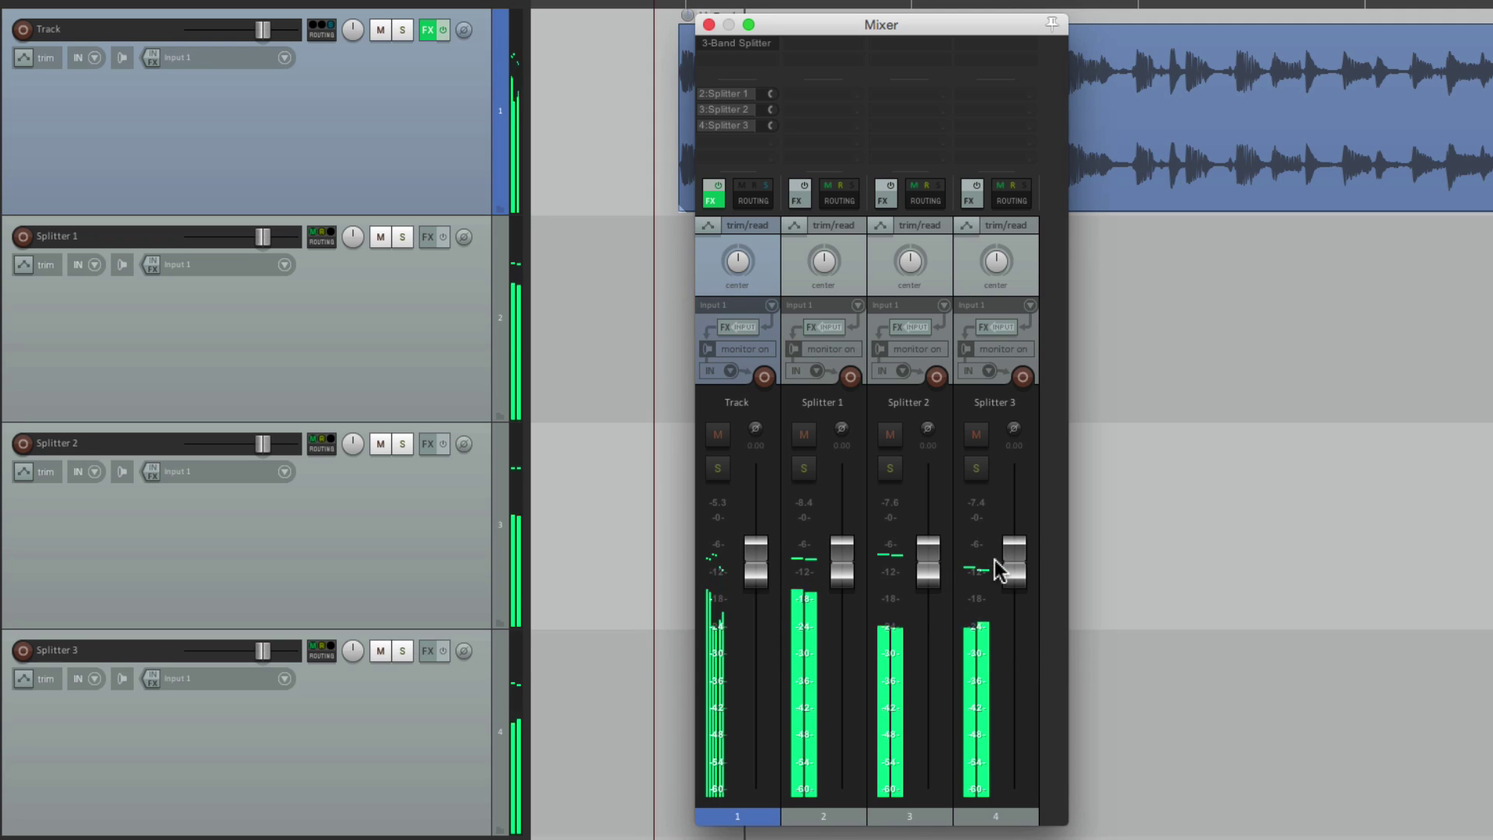
{"action": "left_click_drag", "start_coordinate": [1003, 560], "coordinate": [1003, 600]}
{"action": "left_click_drag", "start_coordinate": [925, 563], "coordinate": [925, 588]}
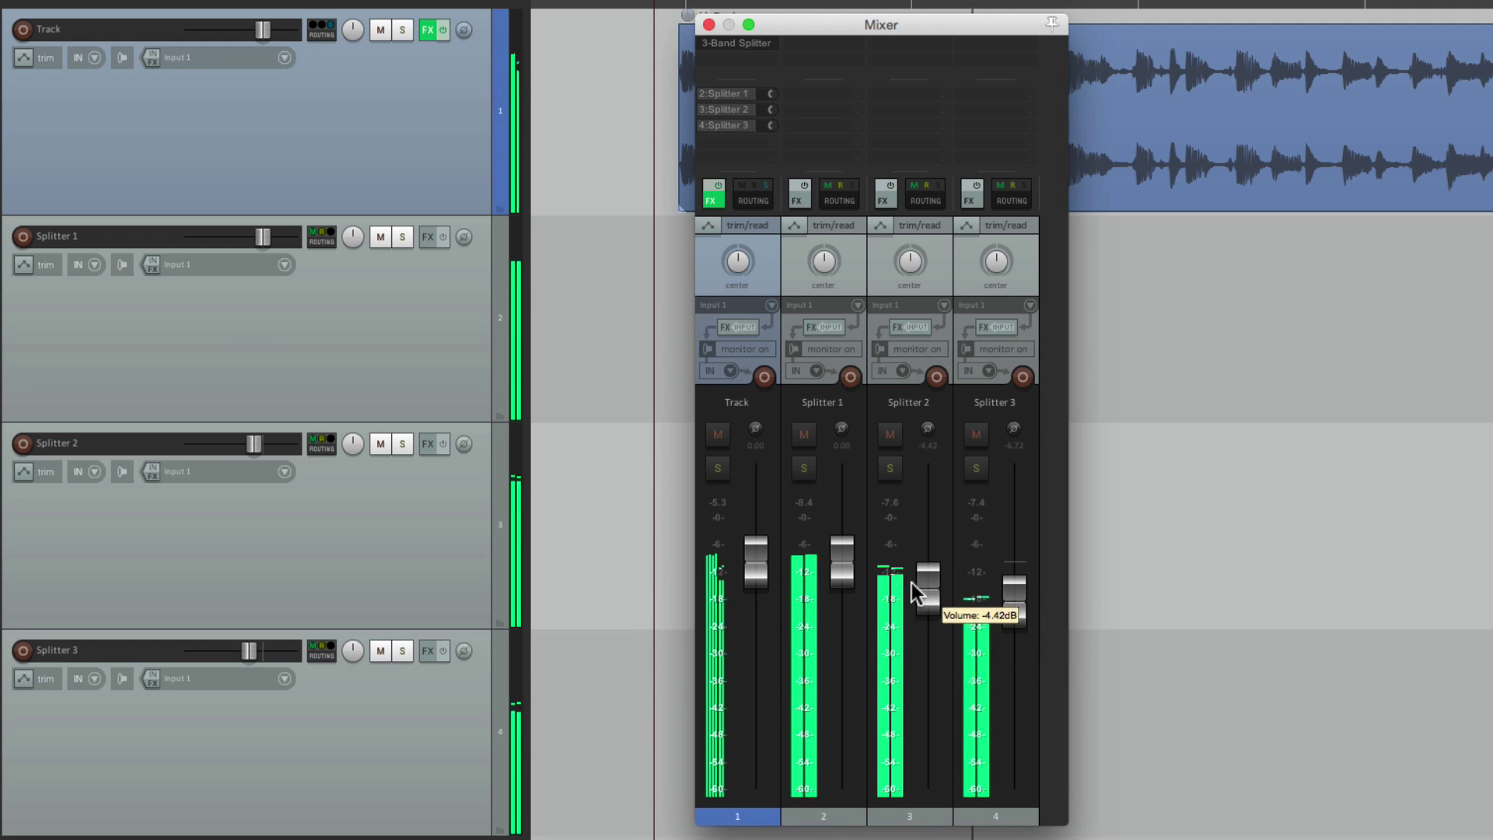
{"action": "left_click_drag", "start_coordinate": [846, 564], "coordinate": [924, 568]}
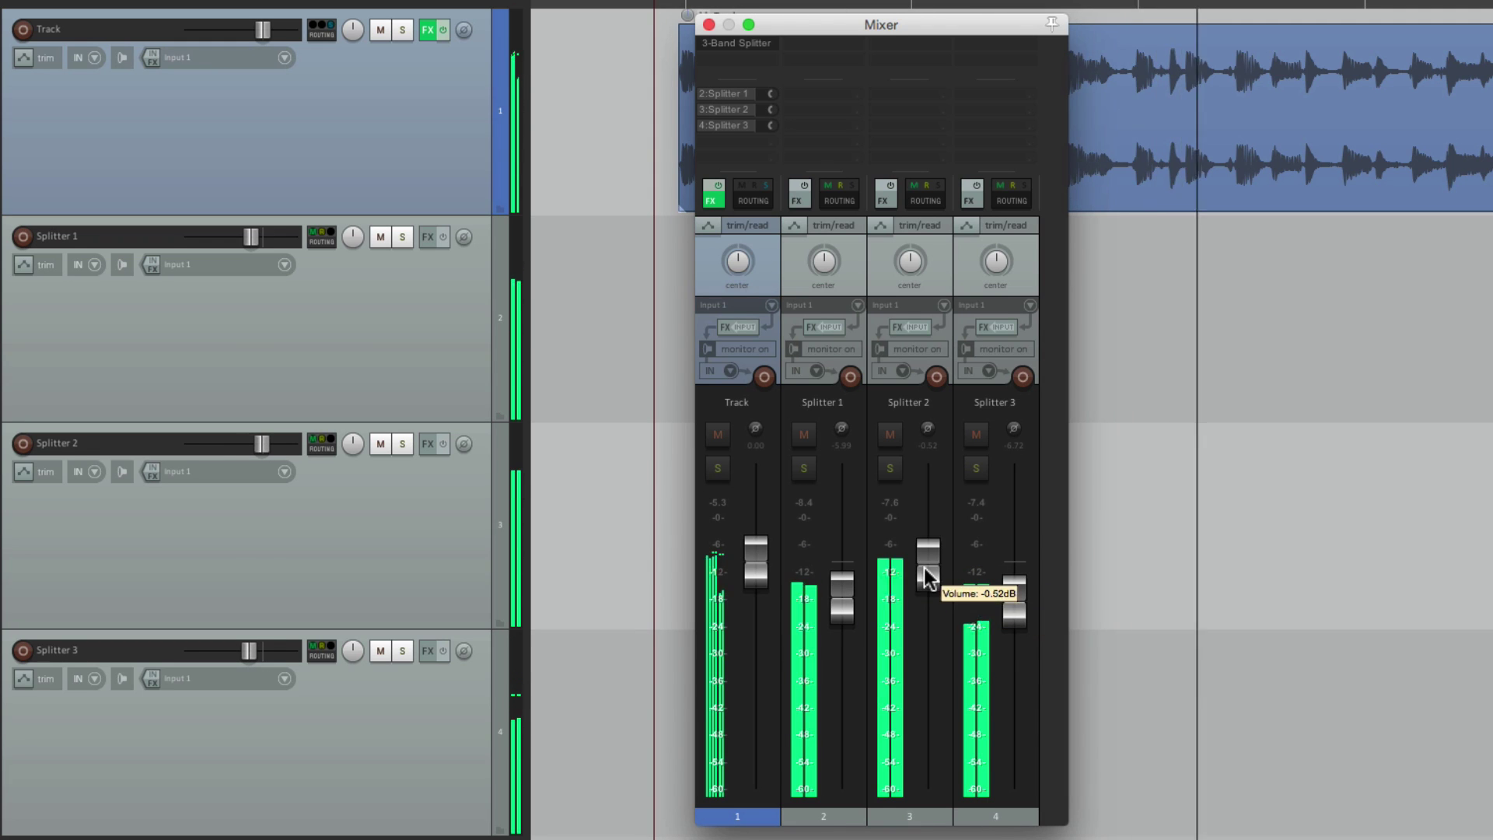
{"action": "left_click_drag", "start_coordinate": [1009, 599], "coordinate": [926, 569]}
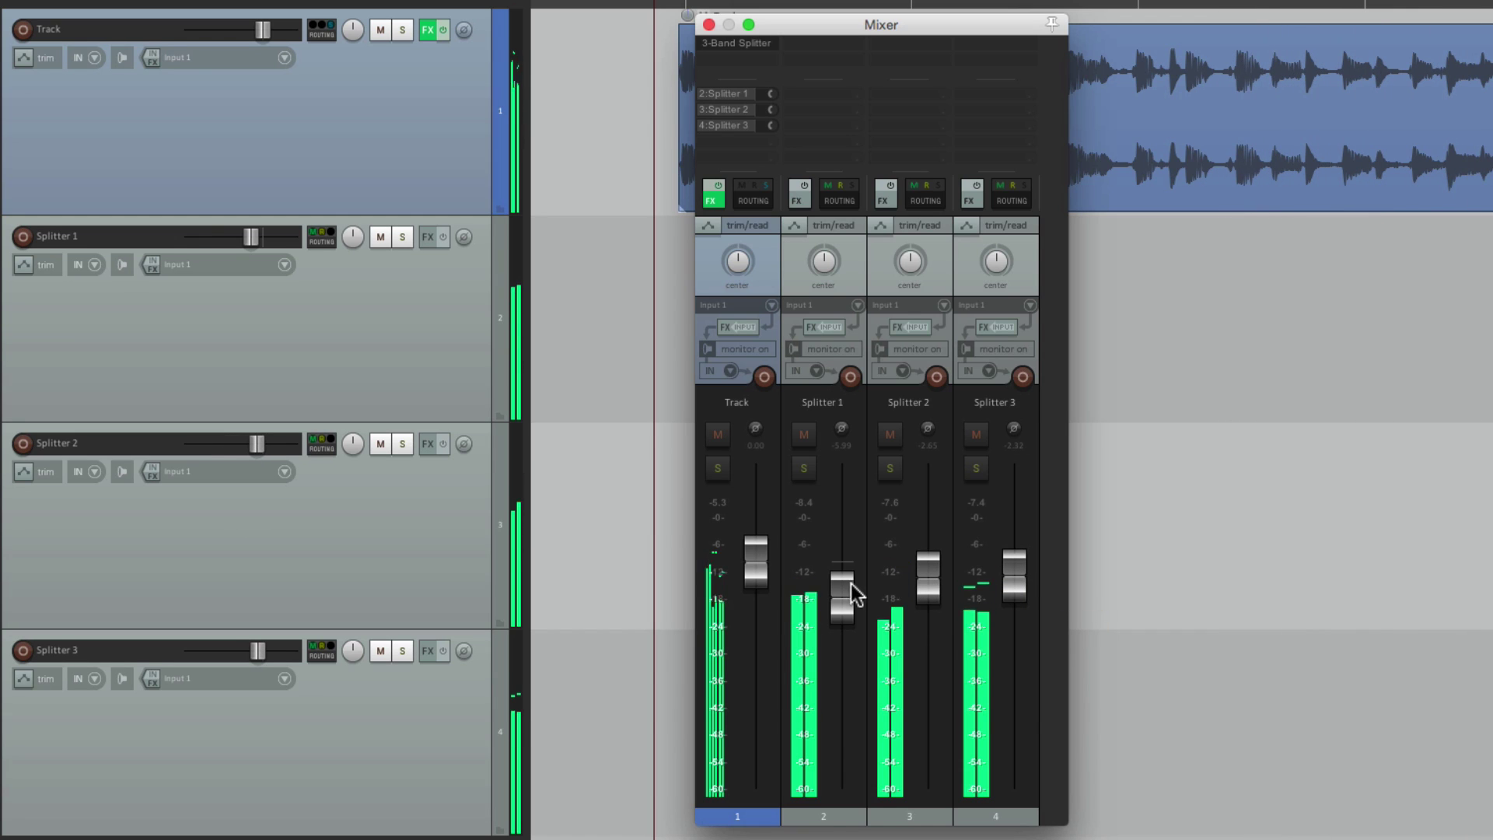
{"action": "left_click_drag", "start_coordinate": [841, 595], "coordinate": [921, 581]}
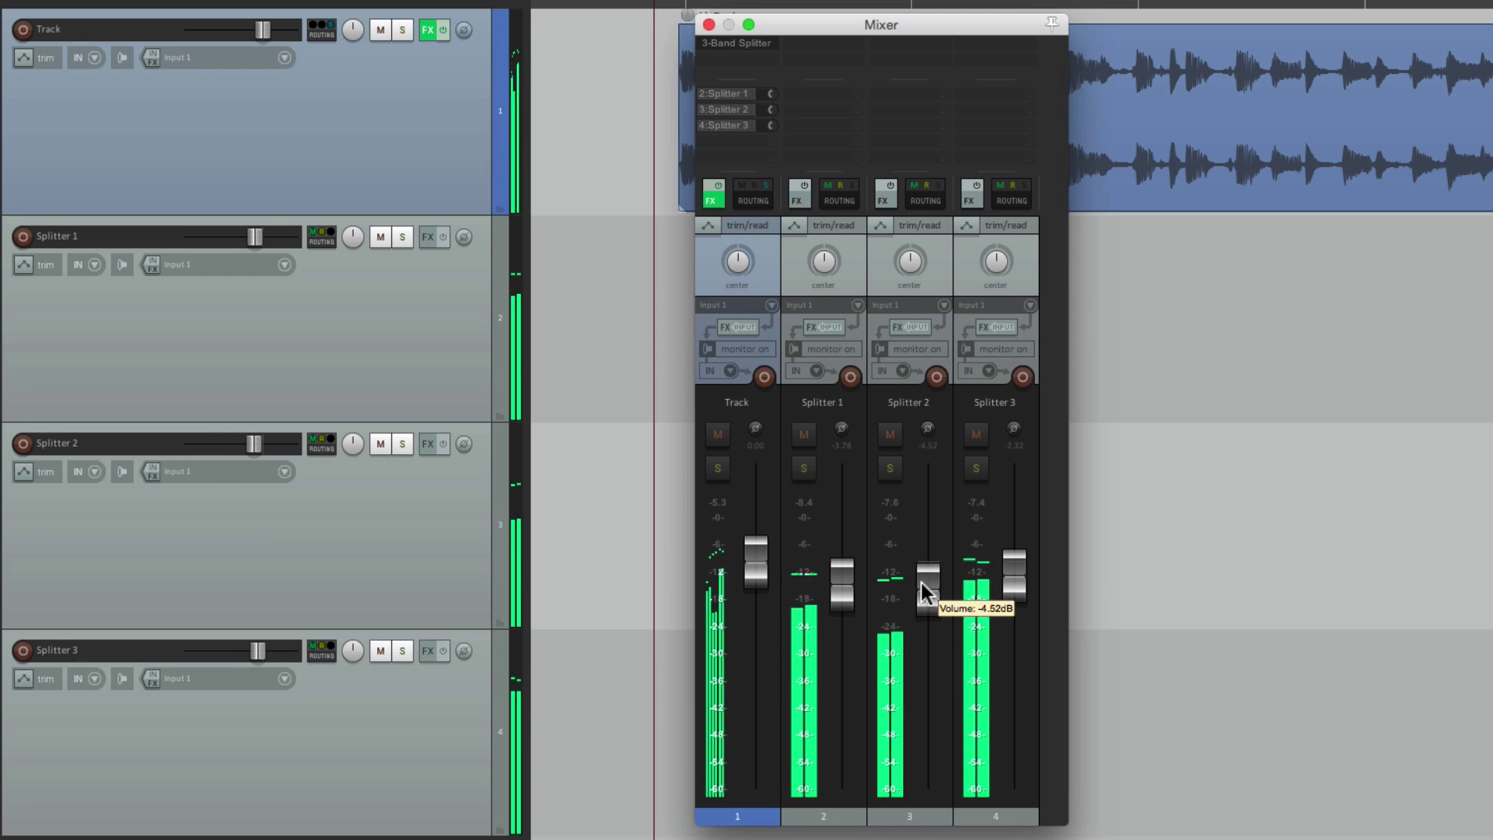
{"action": "mouse_move", "coordinate": [1023, 596]}
{"action": "left_mouse_down"}
{"action": "mouse_move", "coordinate": [1009, 657]}
{"action": "mouse_move", "coordinate": [1004, 605]}
{"action": "left_mouse_up"}
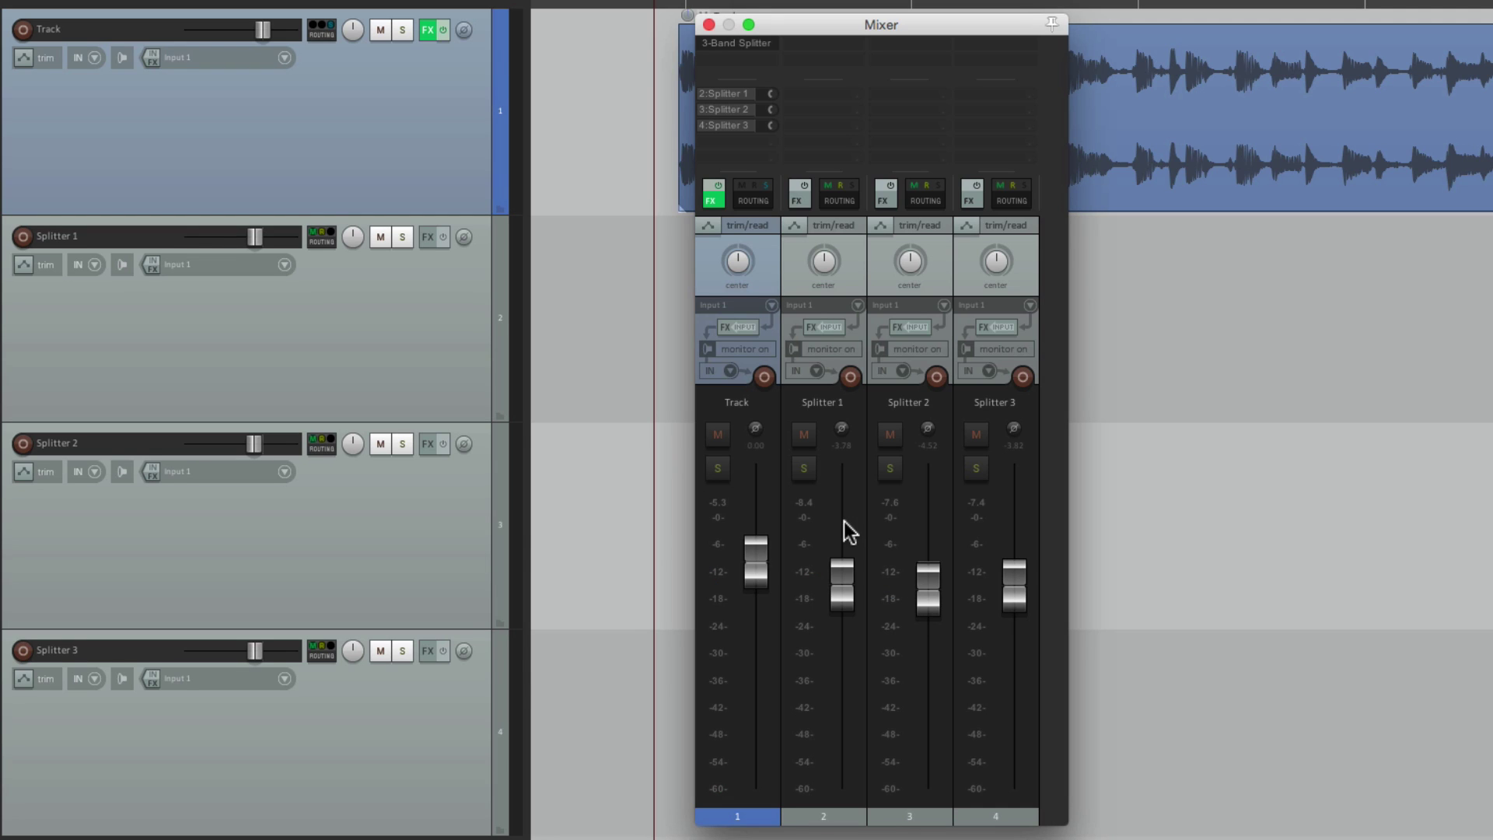
Step: Solo Splitter 1 and add Cockos ReaComp to its FX chain
{"action": "left_click", "coordinate": [808, 470]}
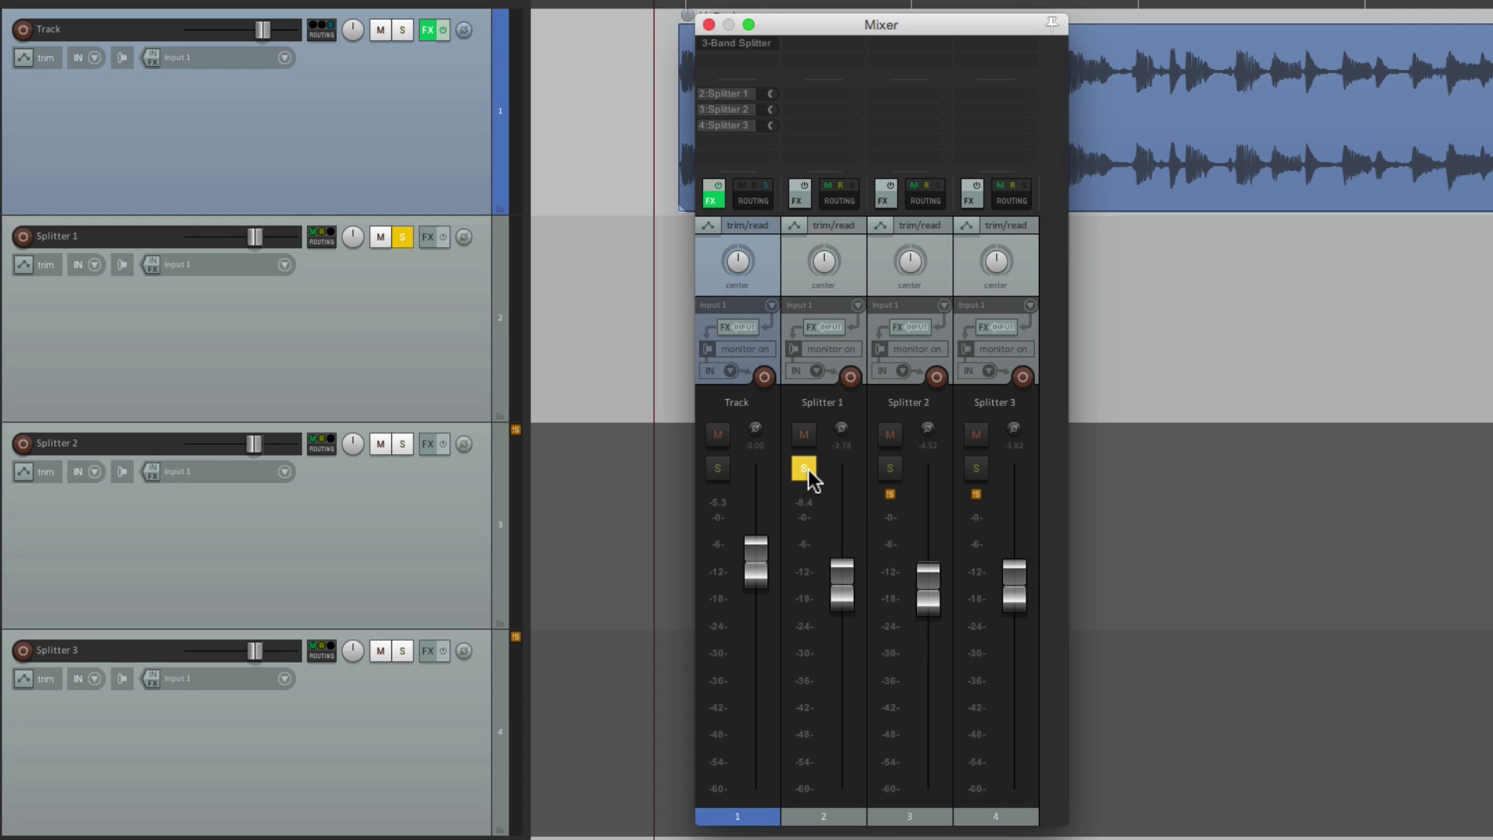
{"action": "double_click", "coordinate": [811, 48]}
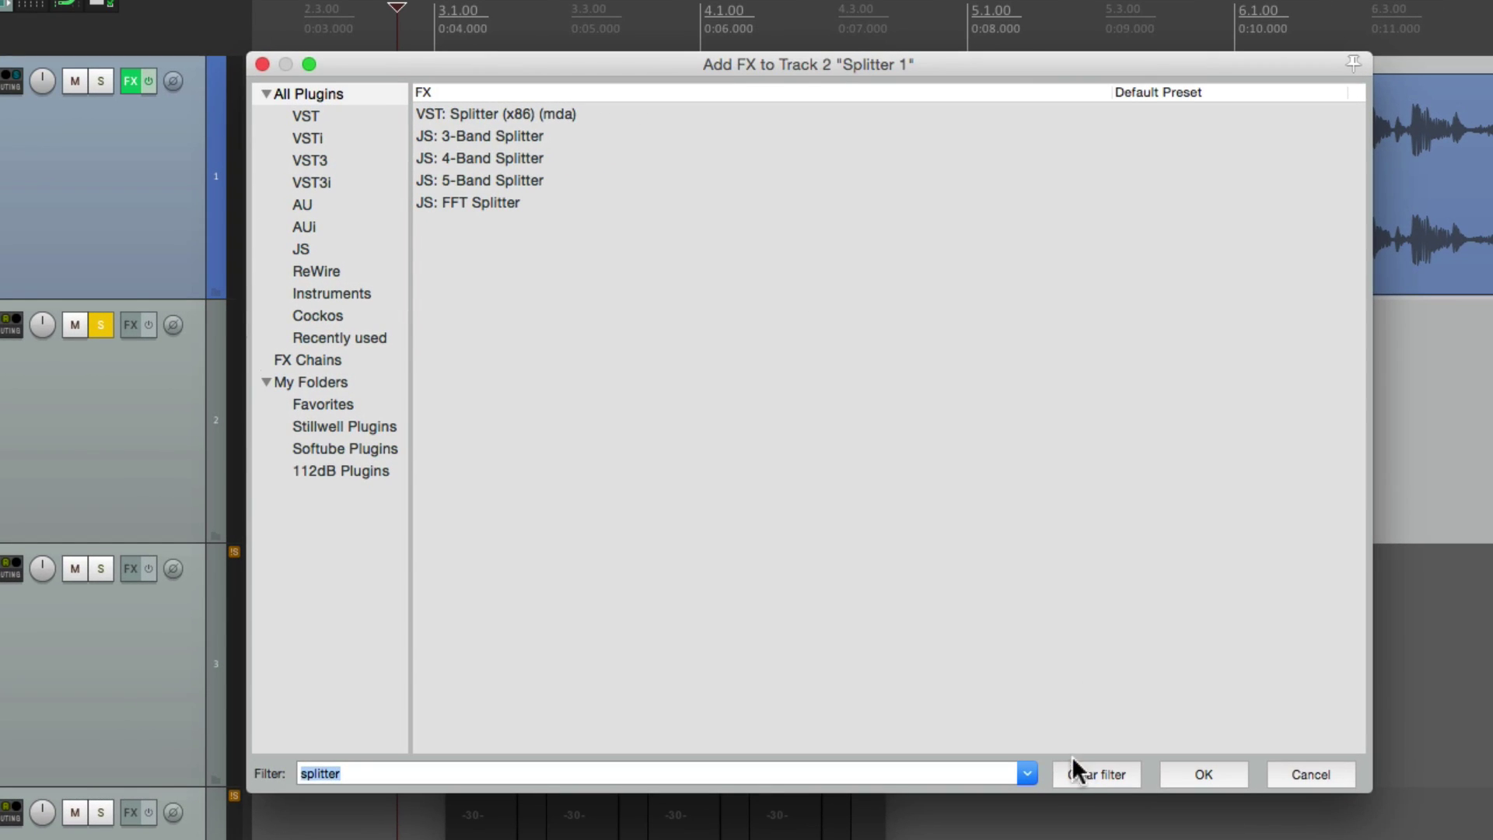
{"action": "left_click", "coordinate": [1079, 774]}
{"action": "left_click", "coordinate": [336, 315]}
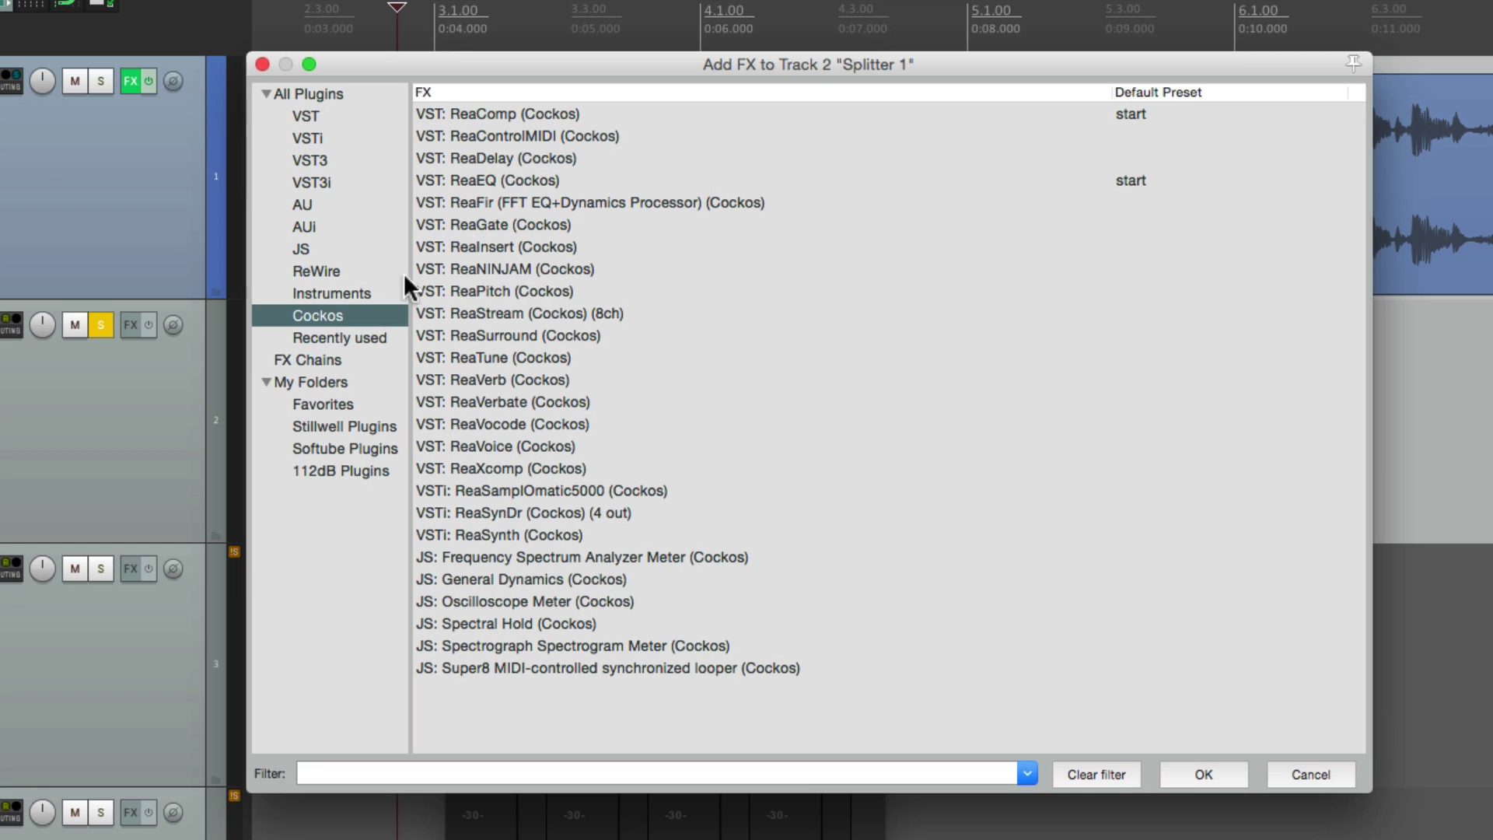
{"action": "left_click", "coordinate": [529, 116]}
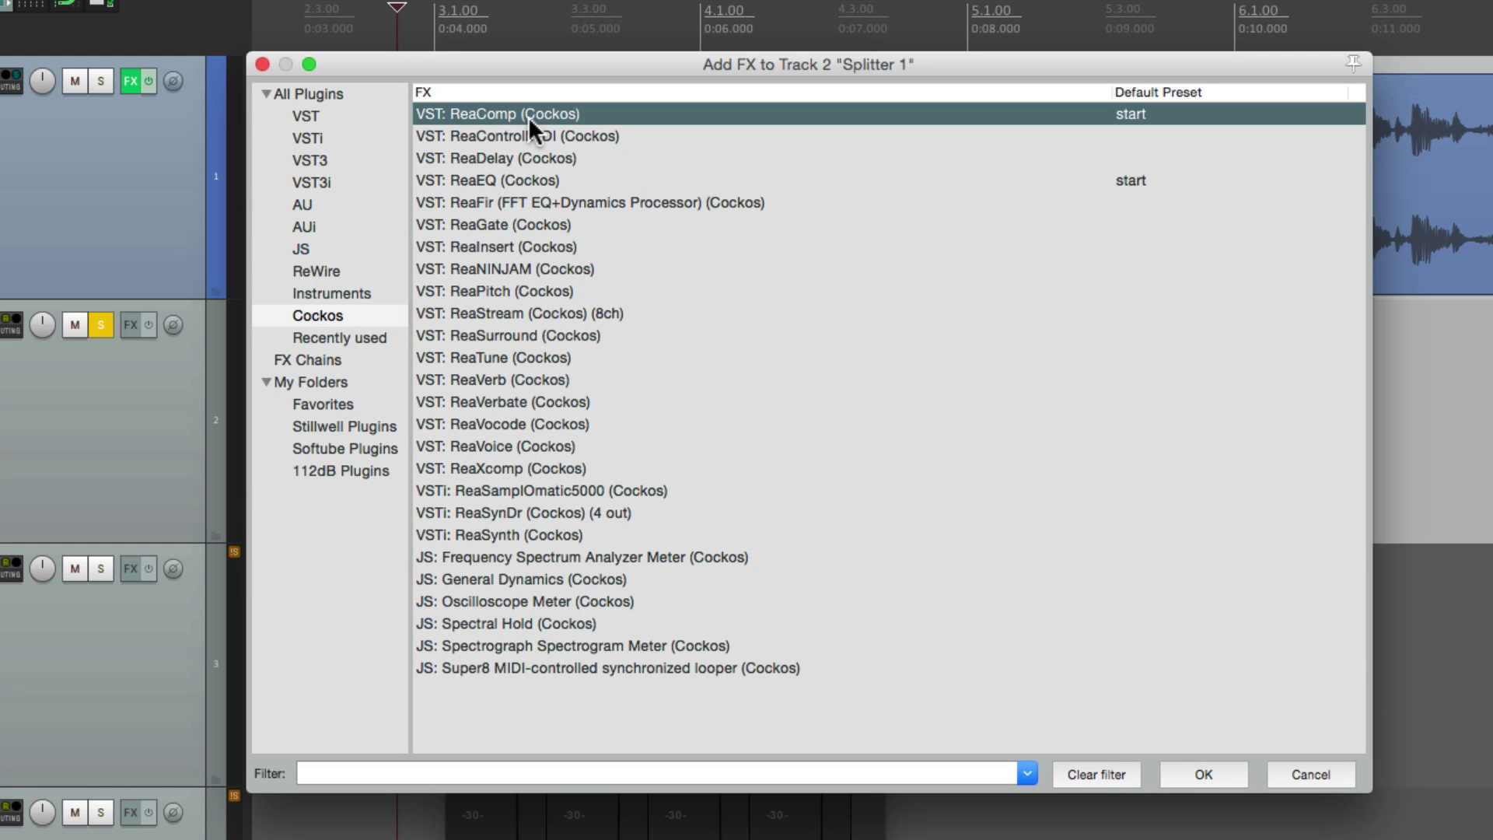
{"action": "double_click", "coordinate": [528, 117]}
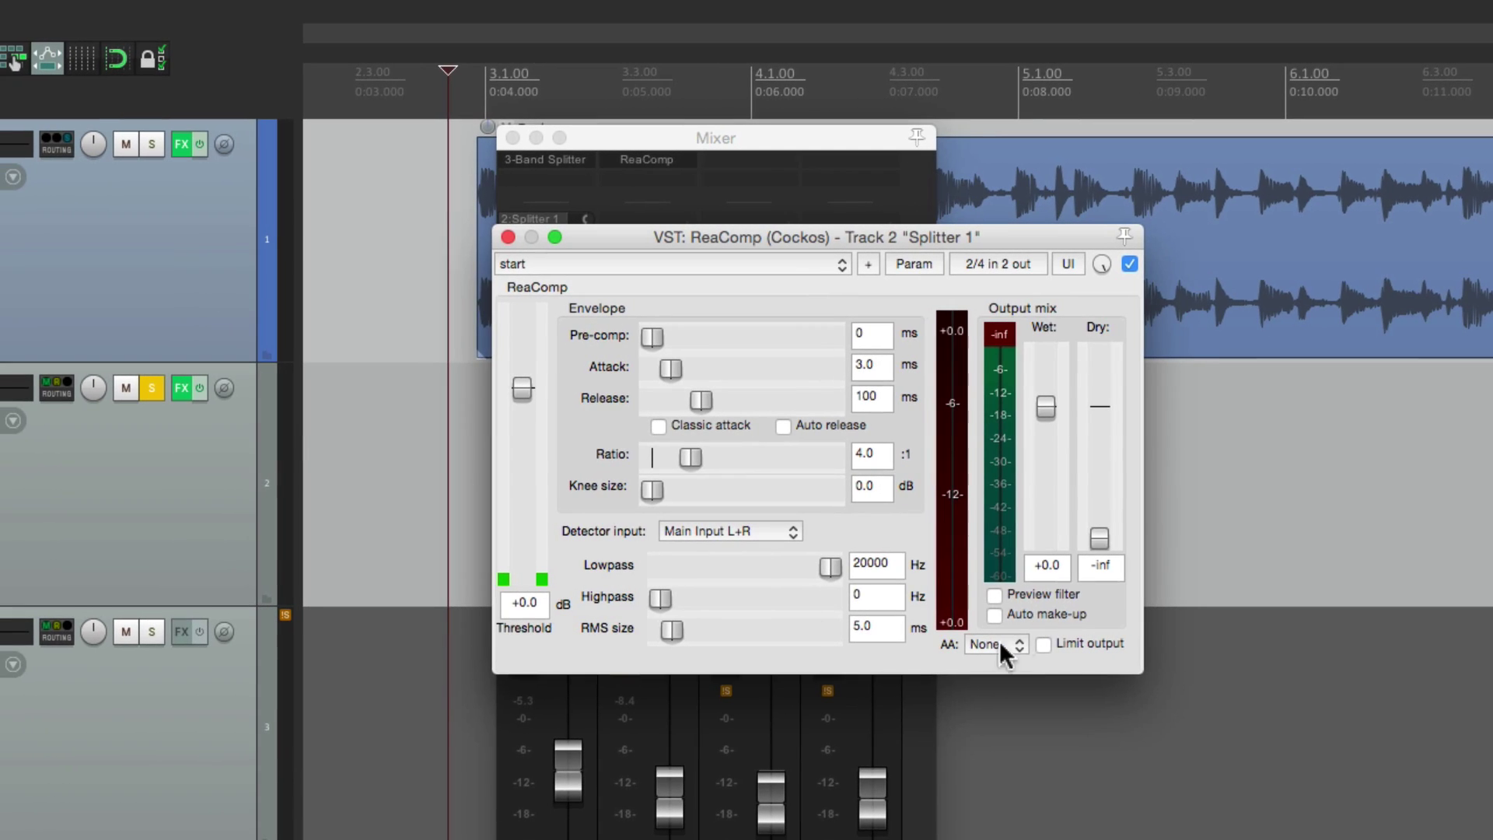
Step: Enable auto make-up and set threshold -20.6 dB, release 21 ms, attack 2.2 ms
{"action": "left_click", "coordinate": [995, 615]}
{"action": "left_click_drag", "start_coordinate": [521, 389], "coordinate": [525, 488]}
{"action": "left_click_drag", "start_coordinate": [697, 400], "coordinate": [666, 369]}
{"action": "left_click_drag", "start_coordinate": [526, 479], "coordinate": [526, 475]}
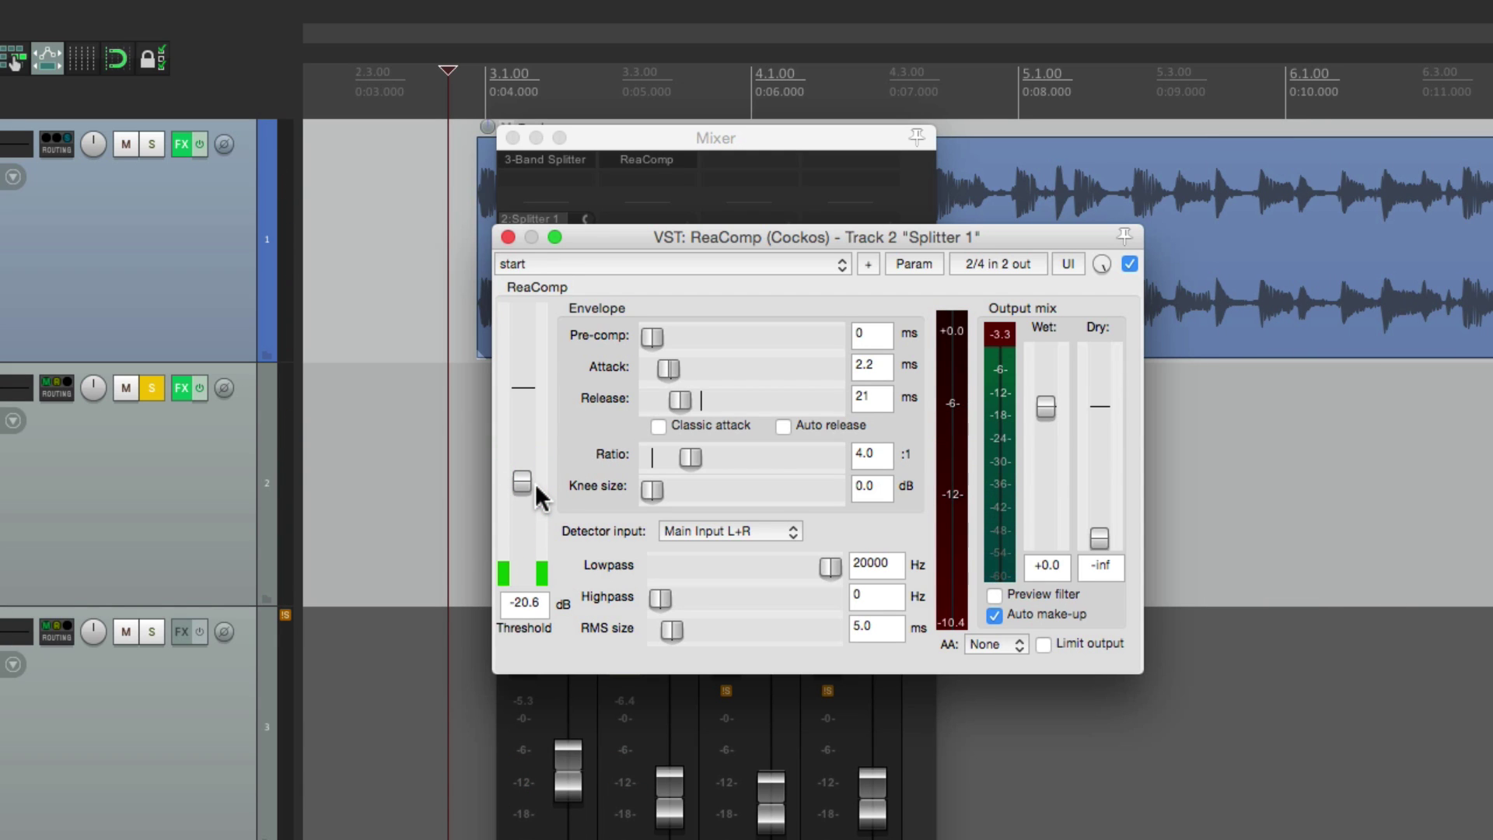
Step: Close ReaComp, unsolo Splitter 1, and trim its volume to -4.17 dB during playback
{"action": "left_click", "coordinate": [504, 238]}
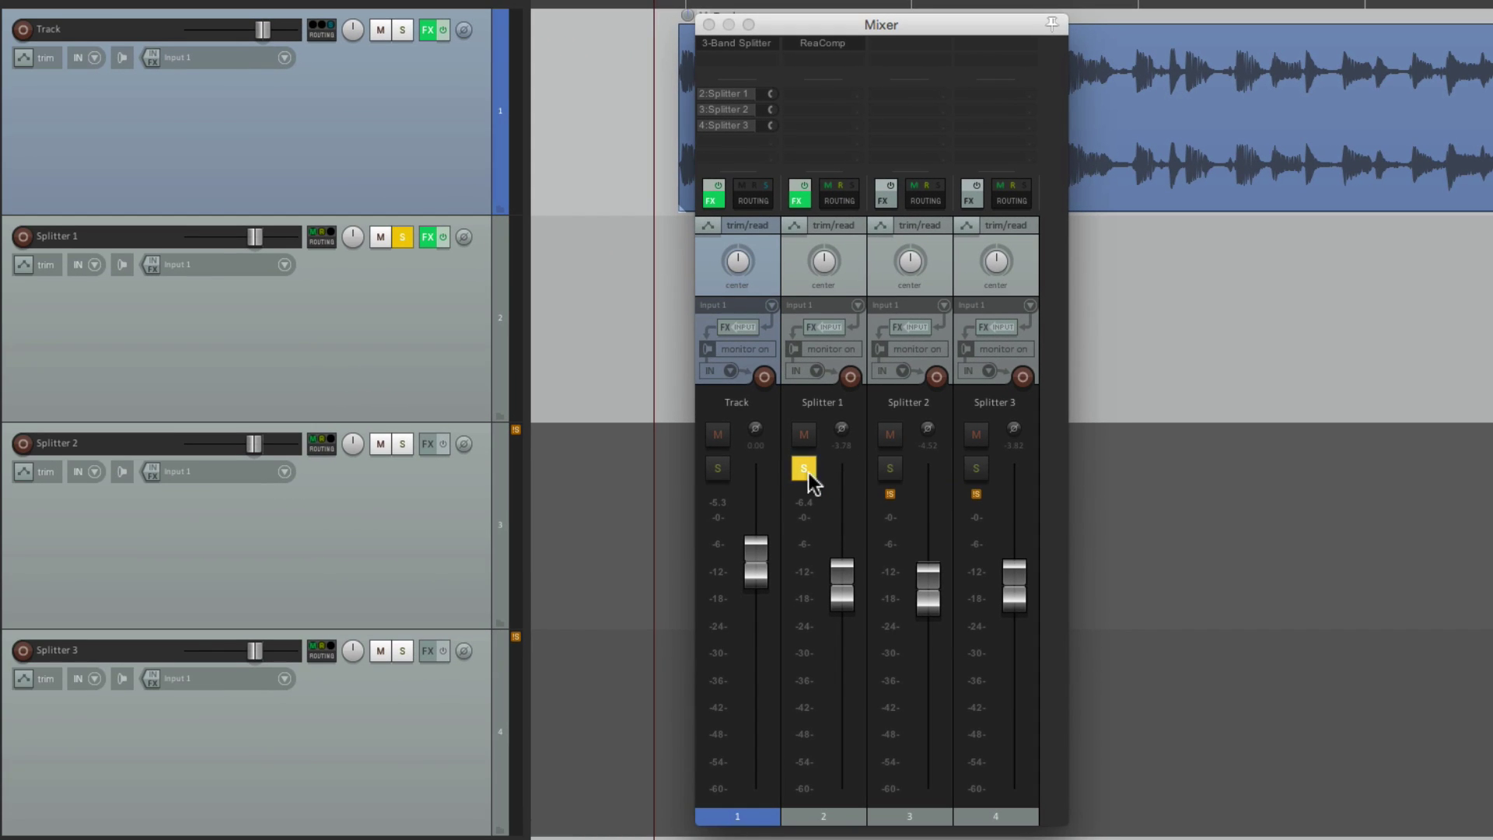
{"action": "left_click", "coordinate": [805, 469]}
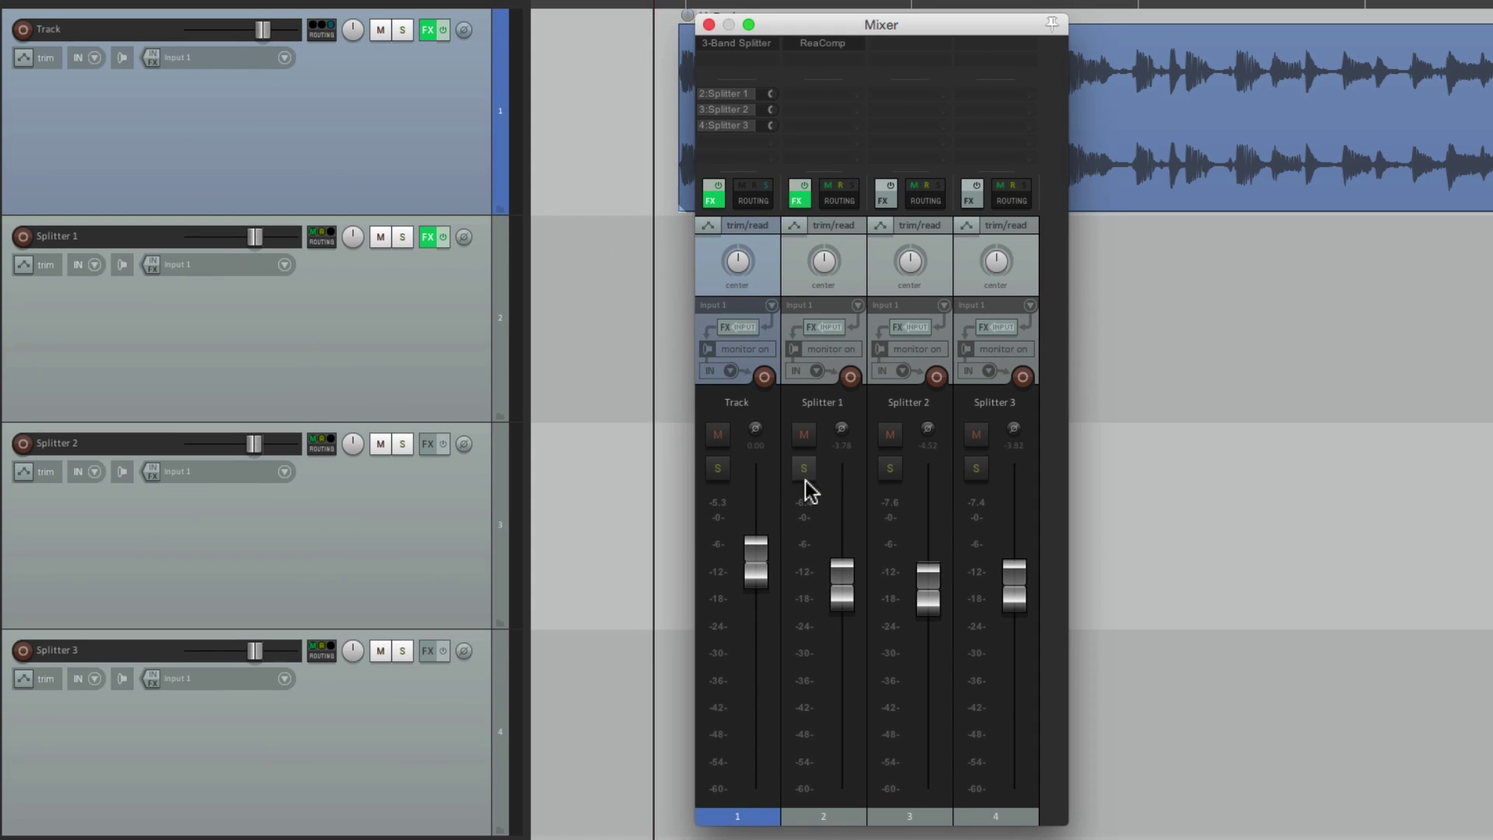
{"action": "key", "text": "space"}
{"action": "mouse_move", "coordinate": [843, 586]}
{"action": "left_mouse_down"}
{"action": "mouse_move", "coordinate": [837, 654]}
{"action": "mouse_move", "coordinate": [836, 594]}
{"action": "left_mouse_up"}
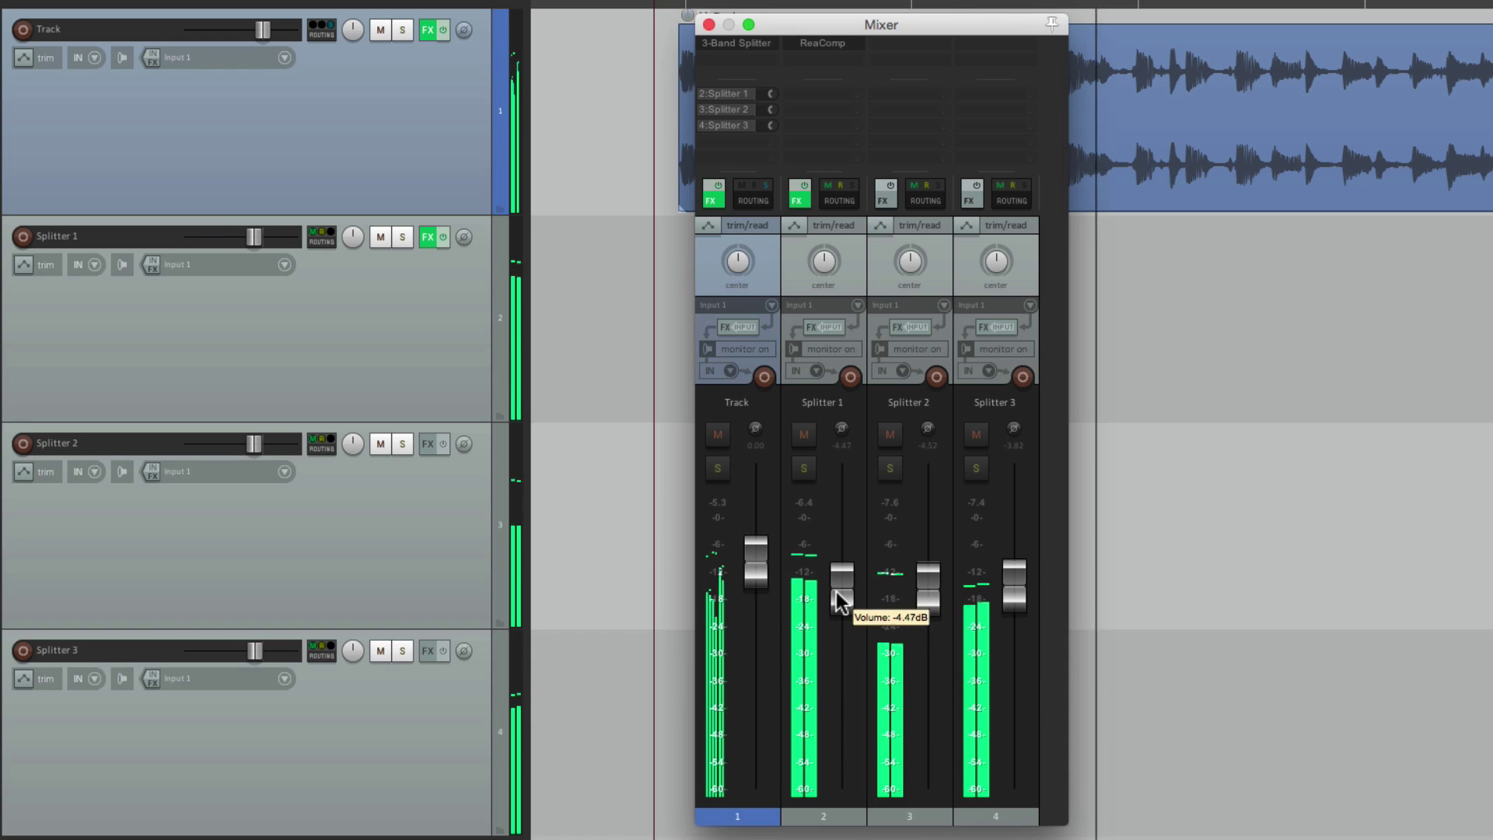
{"action": "key", "text": "space"}
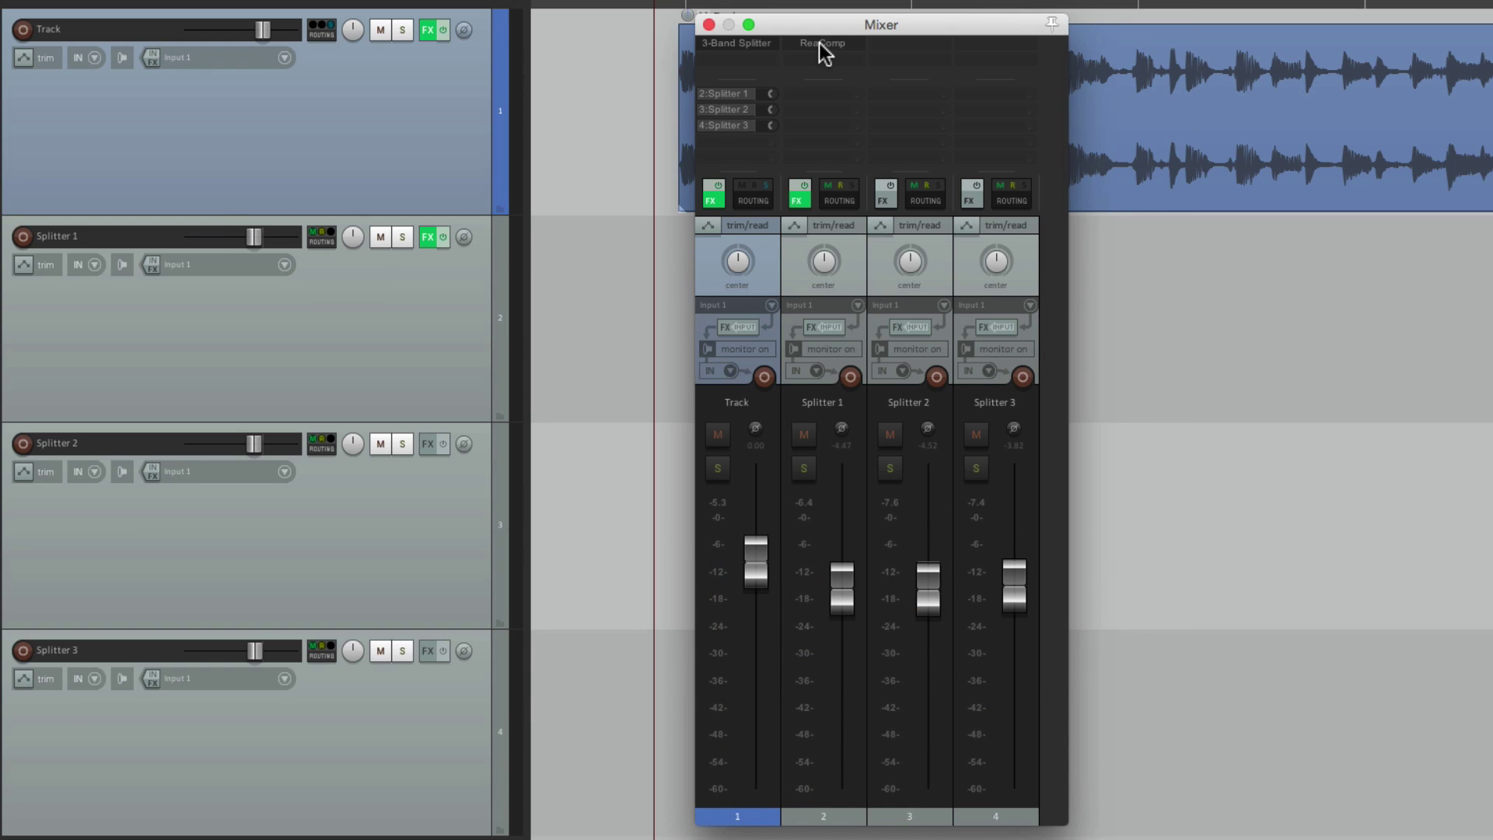
Step: Copy ReaComp to Splitter 2, set threshold -22.0 dB, and lower its volume to -5.58 dB
{"action": "left_click_drag", "start_coordinate": [819, 44], "coordinate": [895, 45]}
{"action": "left_click", "coordinate": [890, 468]}
{"action": "double_click", "coordinate": [893, 45]}
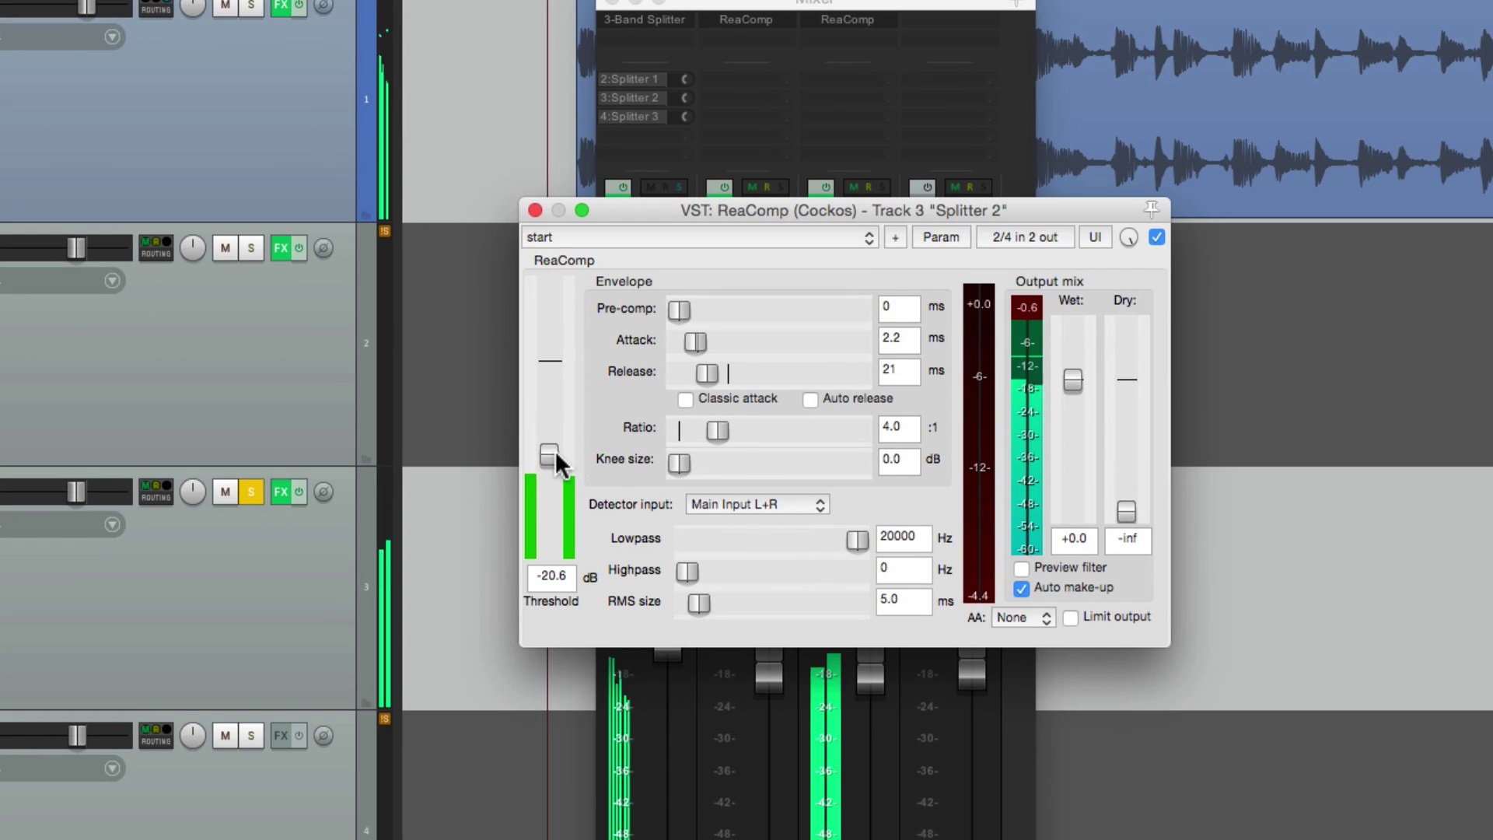
{"action": "mouse_move", "coordinate": [555, 450]}
{"action": "left_mouse_down"}
{"action": "mouse_move", "coordinate": [548, 402]}
{"action": "mouse_move", "coordinate": [547, 455]}
{"action": "left_mouse_up"}
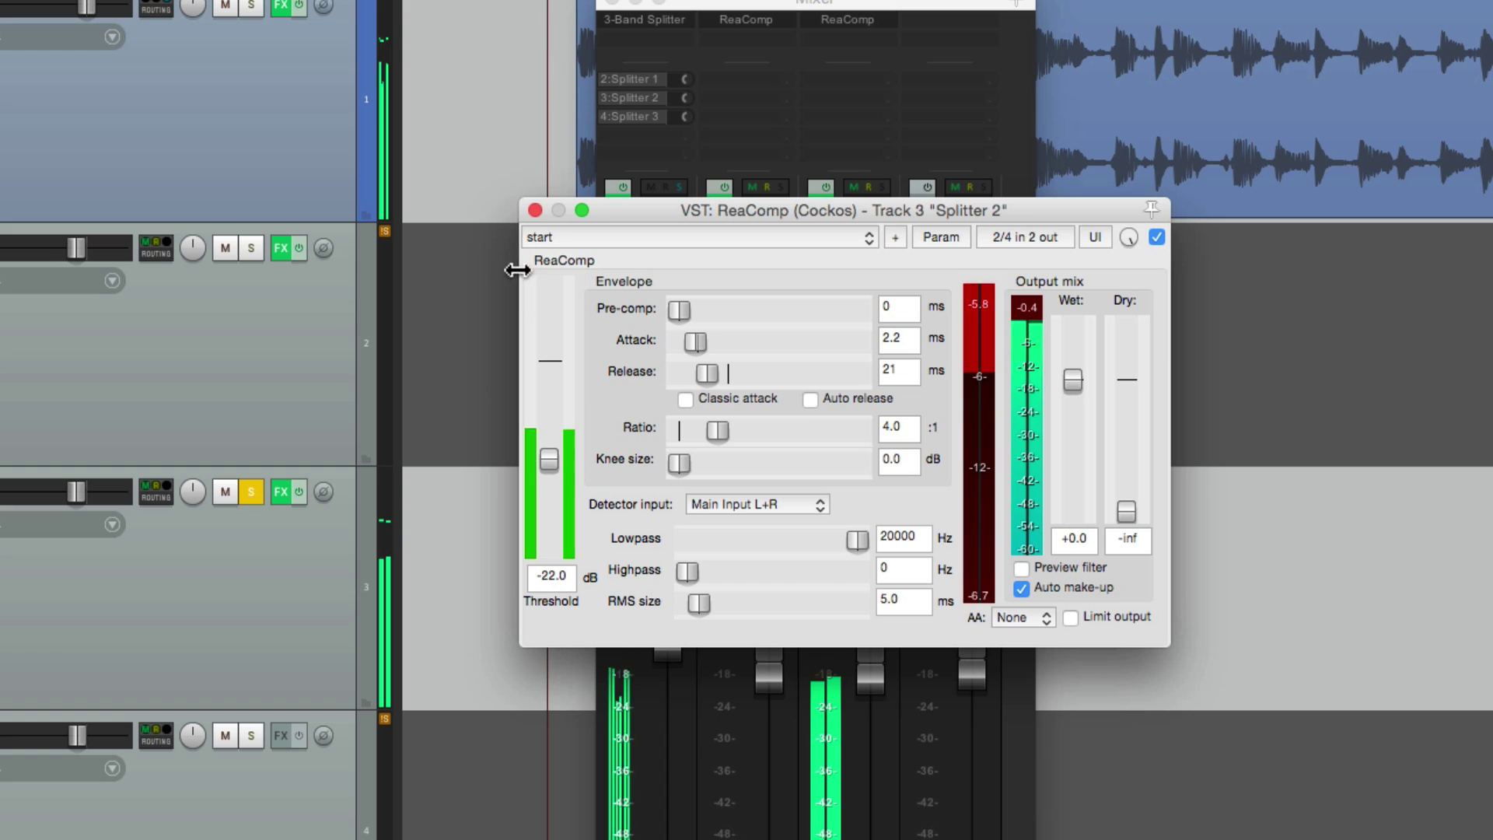
{"action": "left_click", "coordinate": [535, 210]}
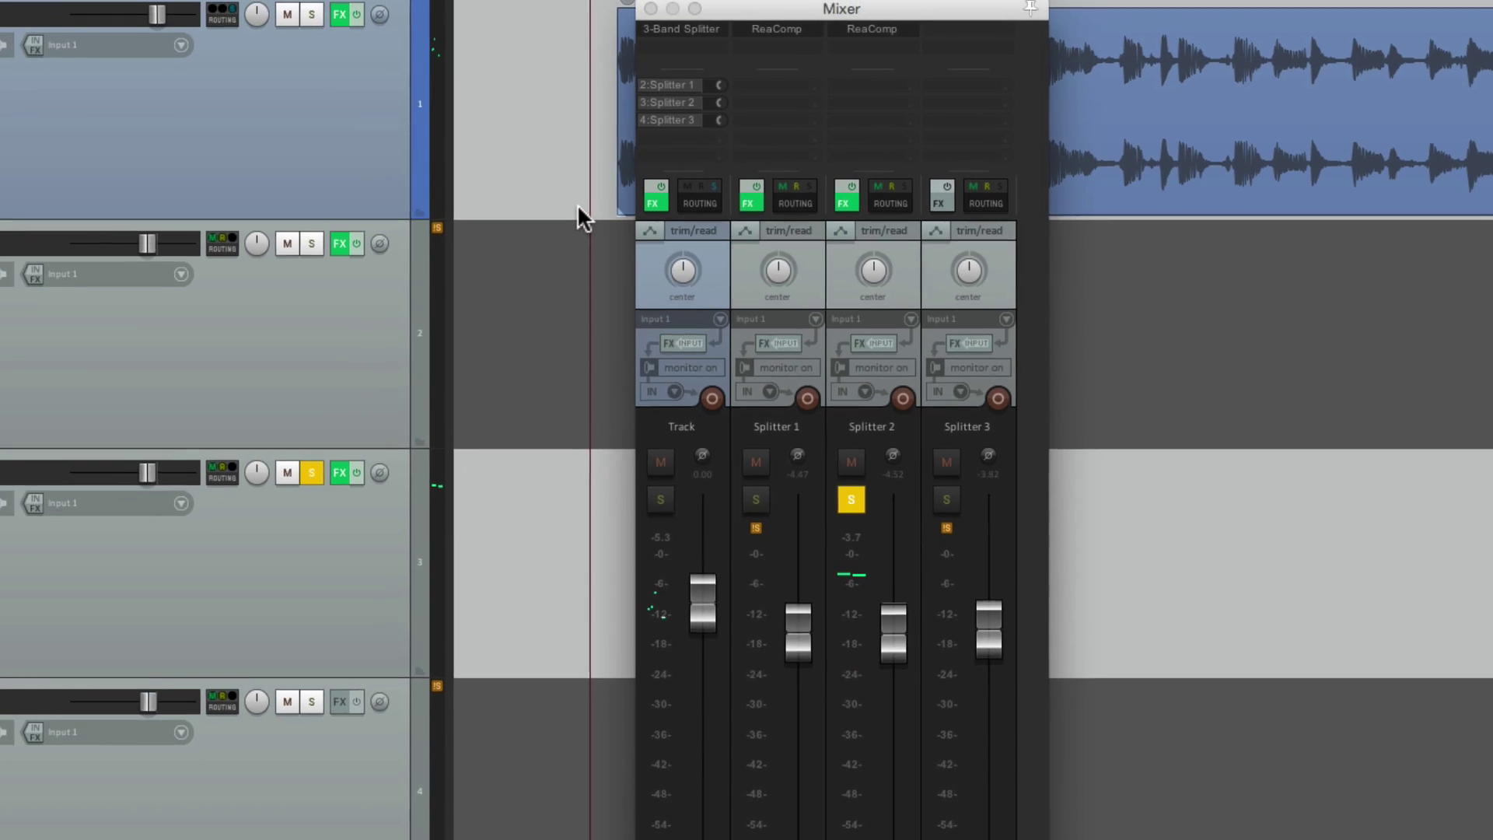
{"action": "left_click", "coordinate": [825, 516]}
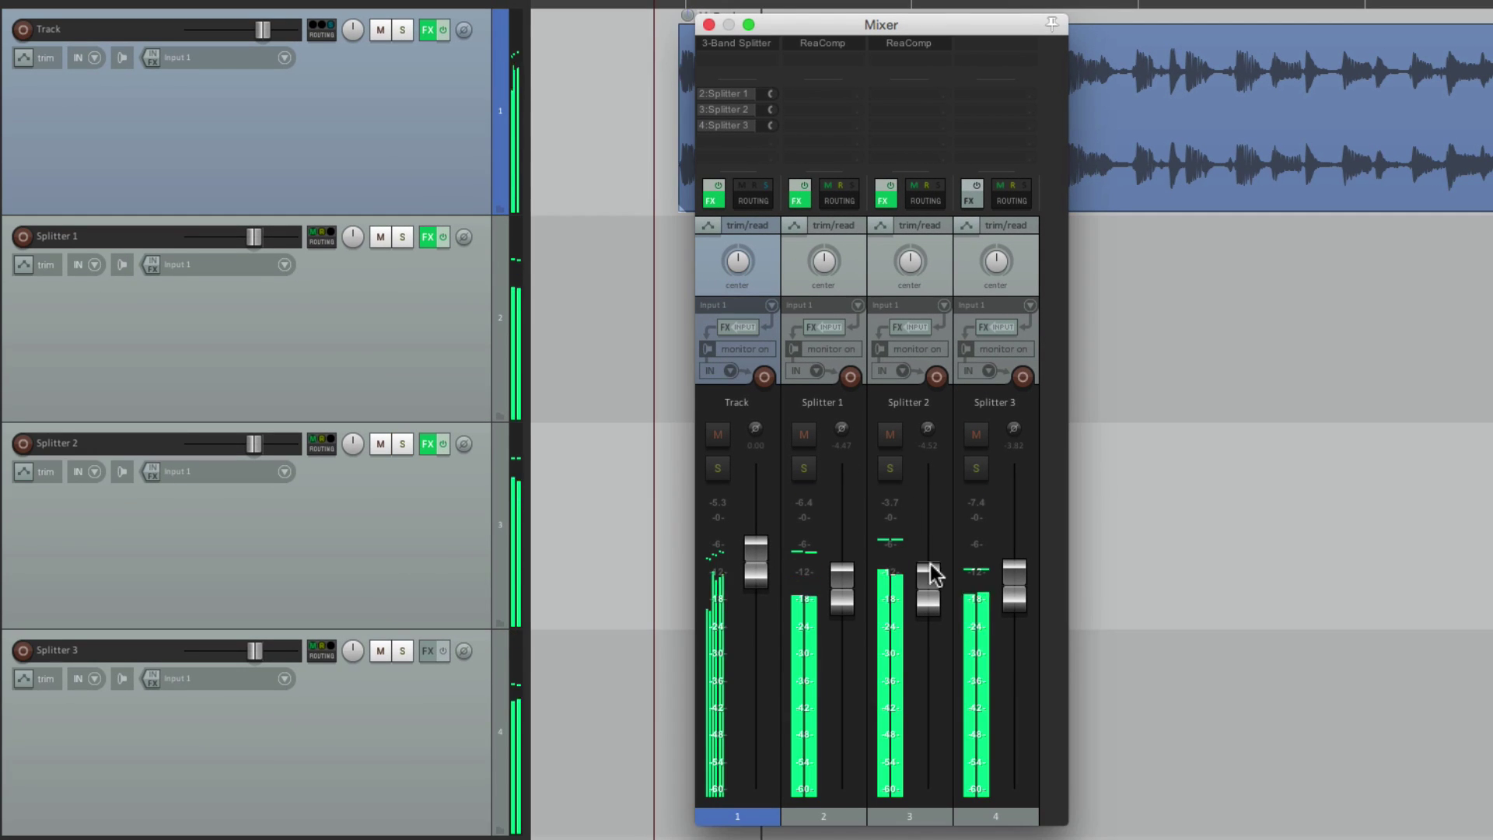
{"action": "left_click_drag", "start_coordinate": [926, 576], "coordinate": [830, 588]}
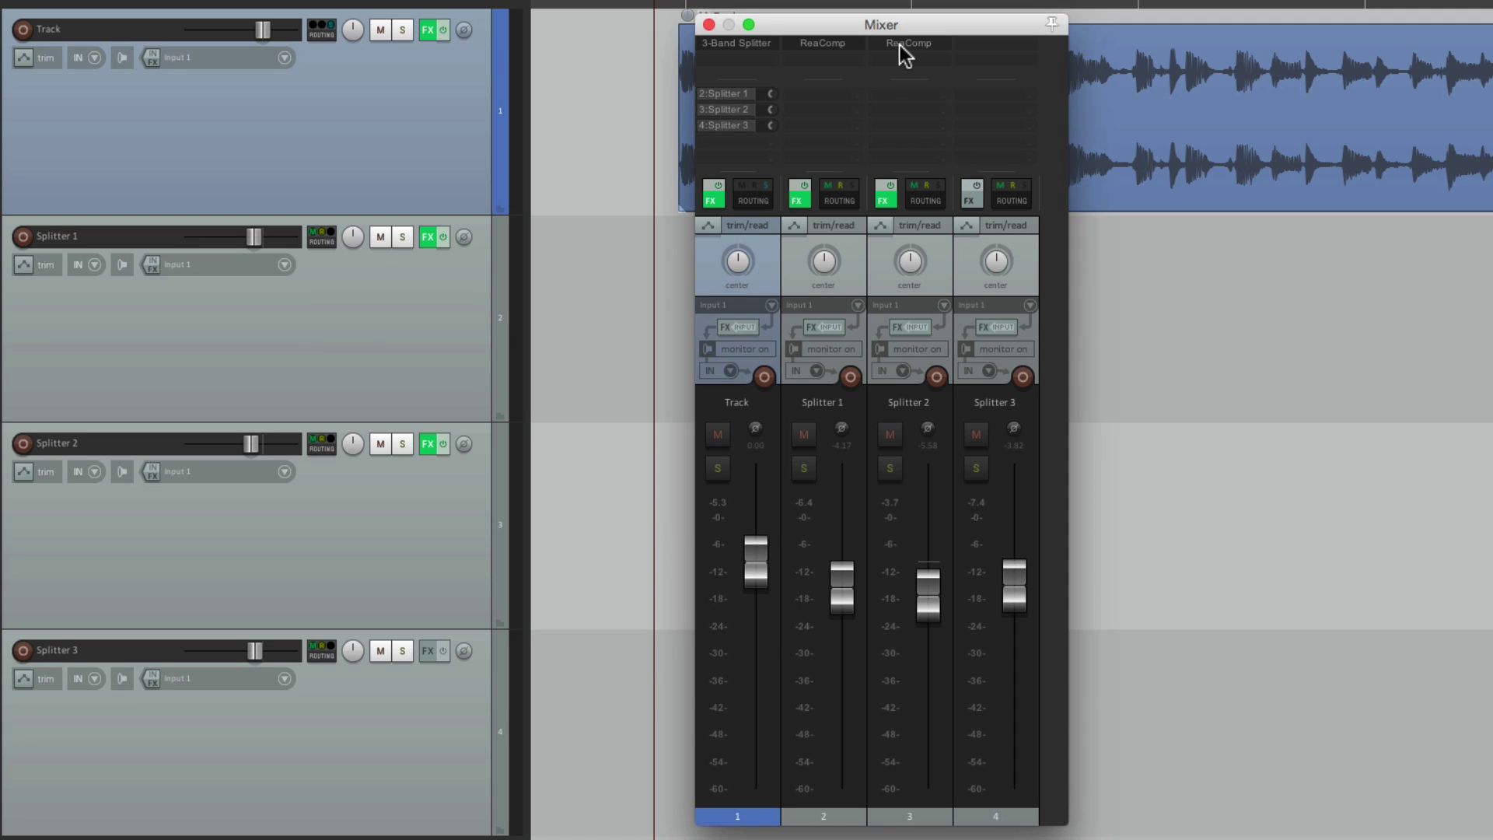
Step: Copy ReaComp to soloed Splitter 3: threshold -26.3 dB, wet -2.1, attack 1.5 ms, release 16 ms
{"action": "left_click_drag", "start_coordinate": [898, 45], "coordinate": [1004, 47]}
{"action": "left_click", "coordinate": [975, 469]}
{"action": "left_click", "coordinate": [981, 47]}
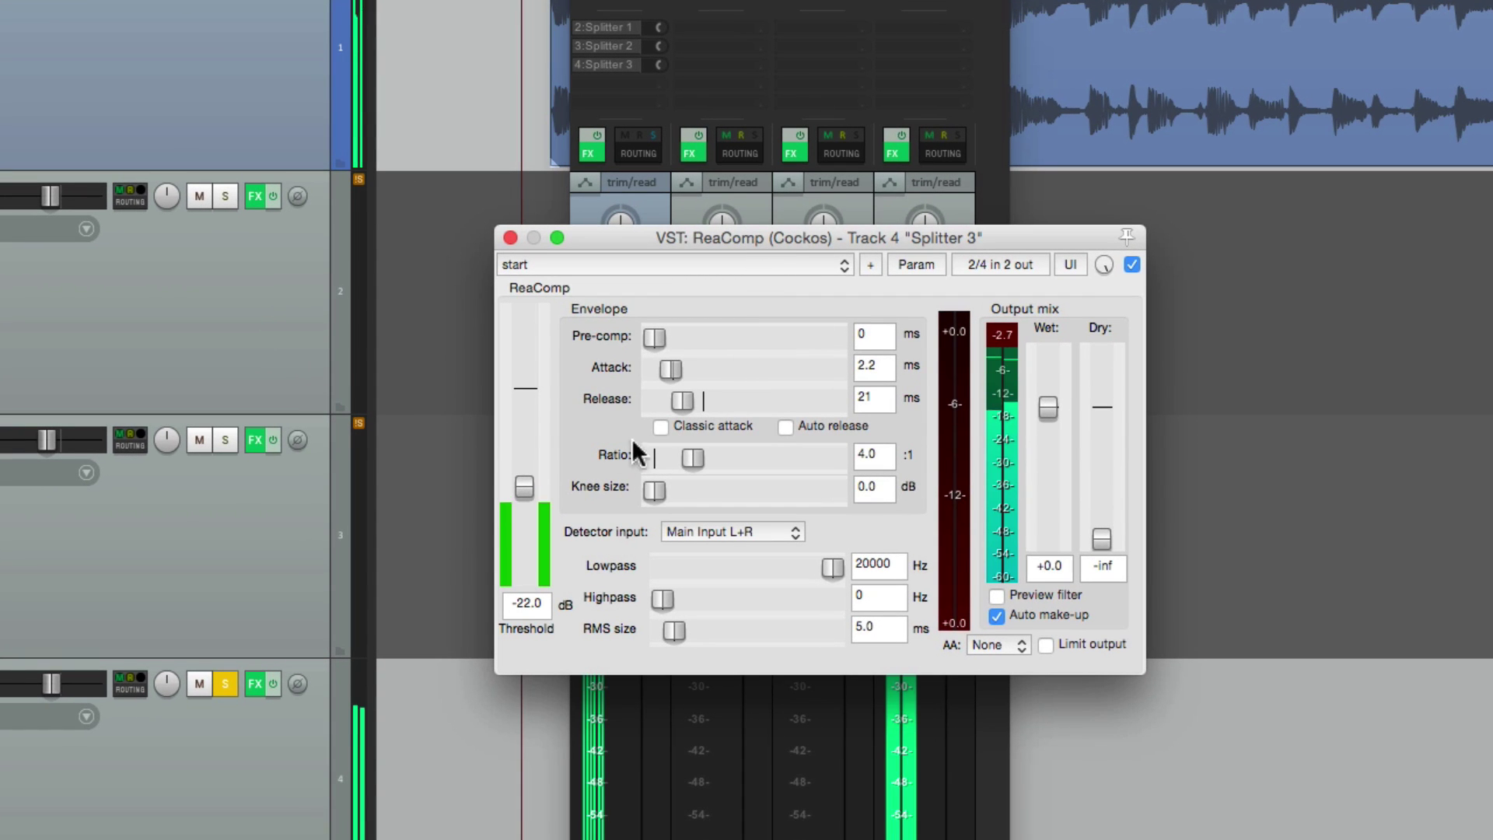
{"action": "left_click_drag", "start_coordinate": [524, 488], "coordinate": [523, 501]}
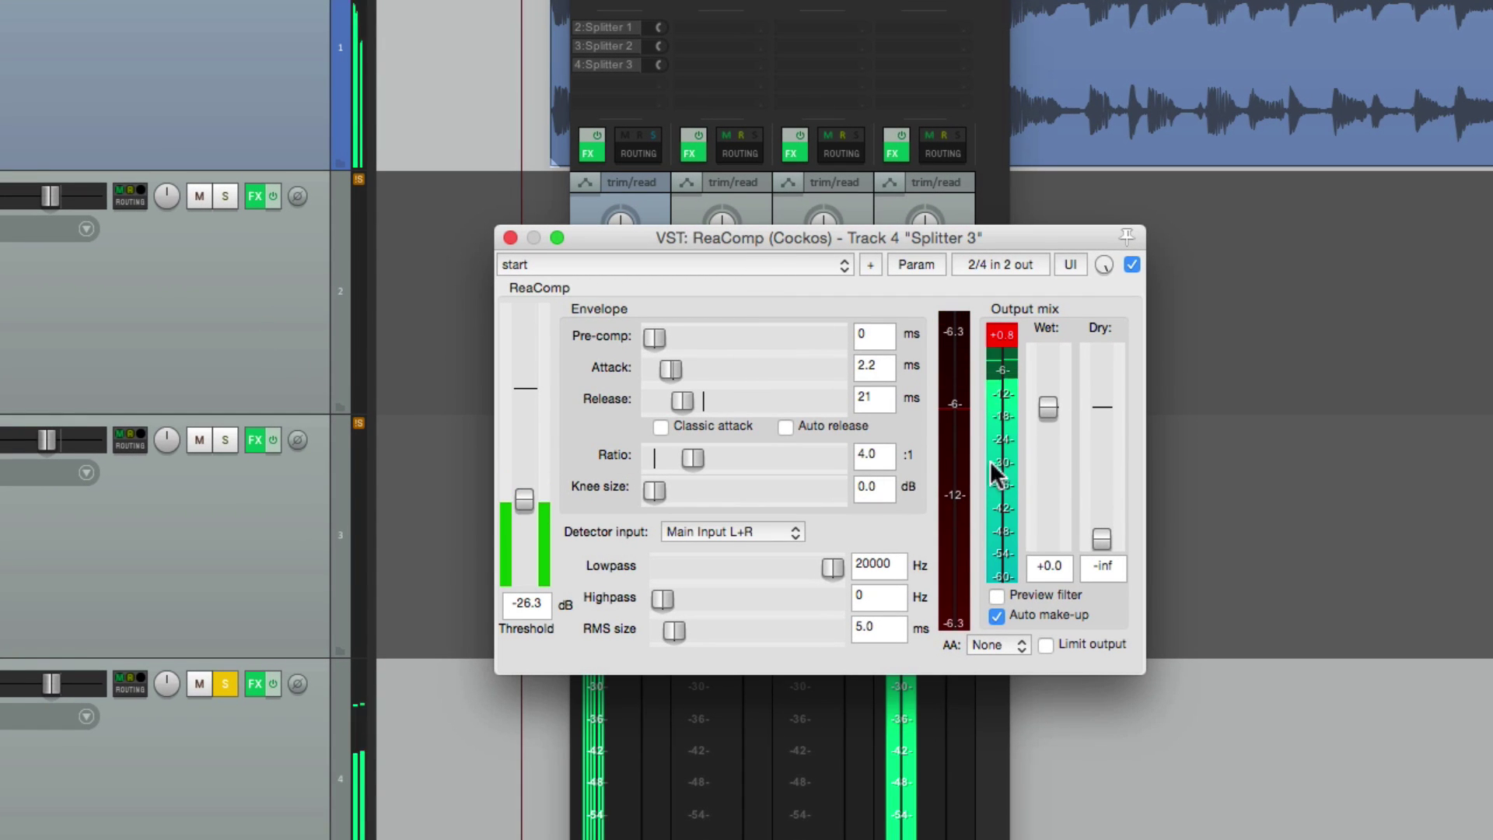
{"action": "left_click_drag", "start_coordinate": [1048, 405], "coordinate": [1048, 416]}
{"action": "left_click", "coordinate": [1006, 335]}
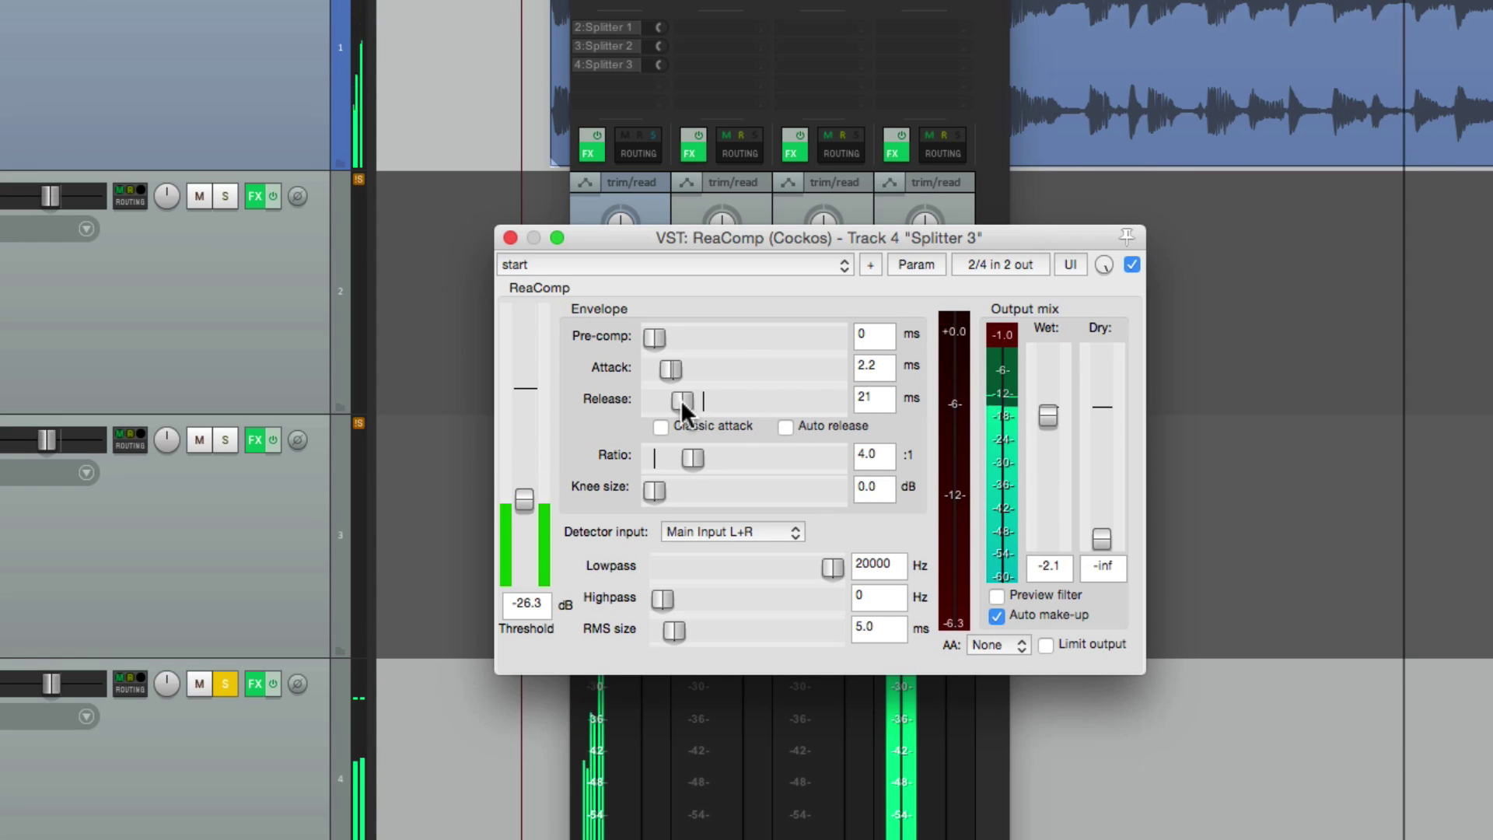
{"action": "left_click_drag", "start_coordinate": [682, 402], "coordinate": [664, 375]}
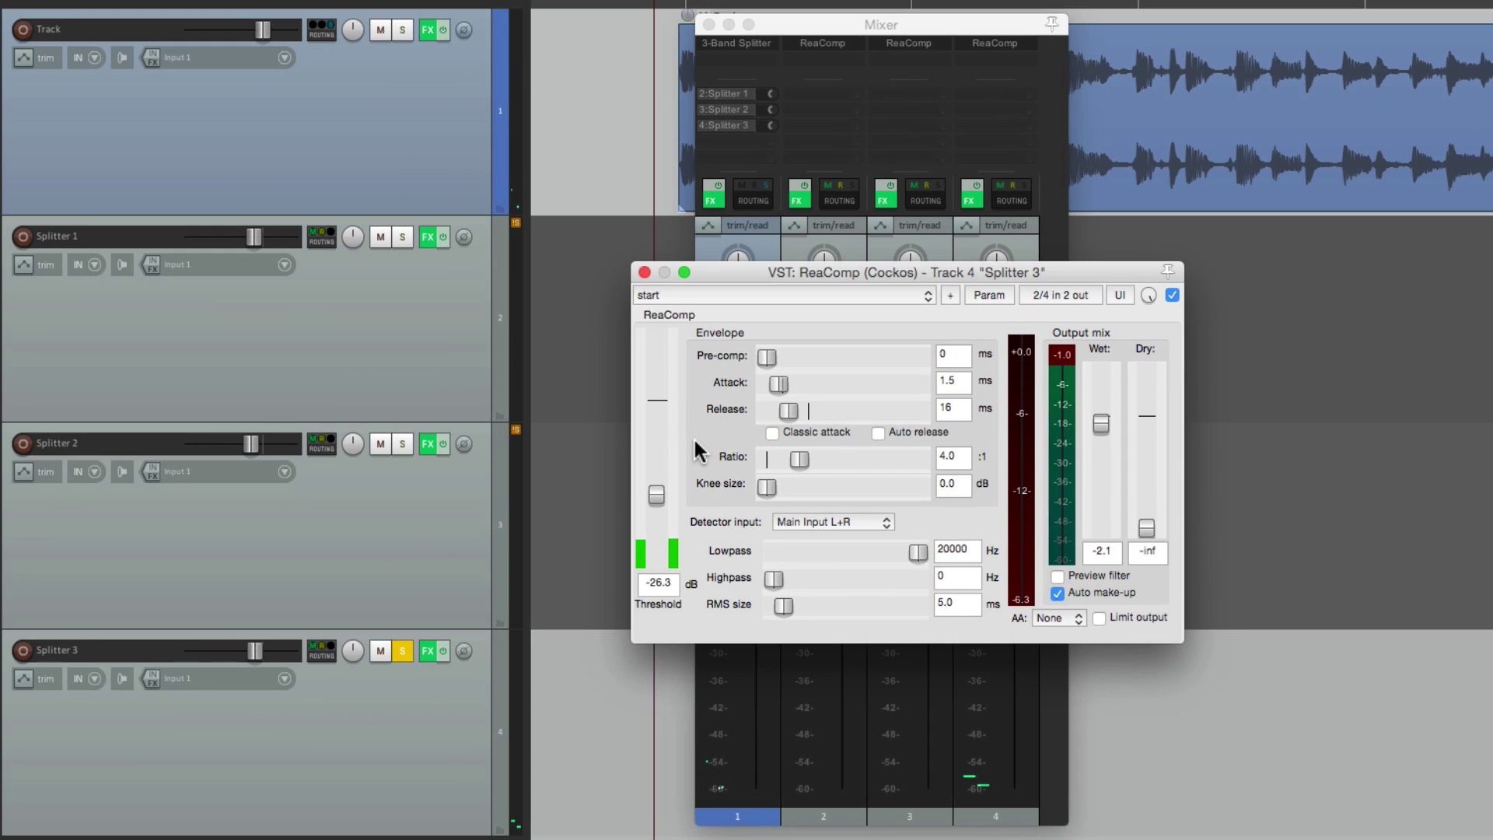
Step: Drag the 3-Band Splitter's Crossover 2 up to 3682 Hz, widening the mid band
{"action": "left_click", "coordinate": [735, 45]}
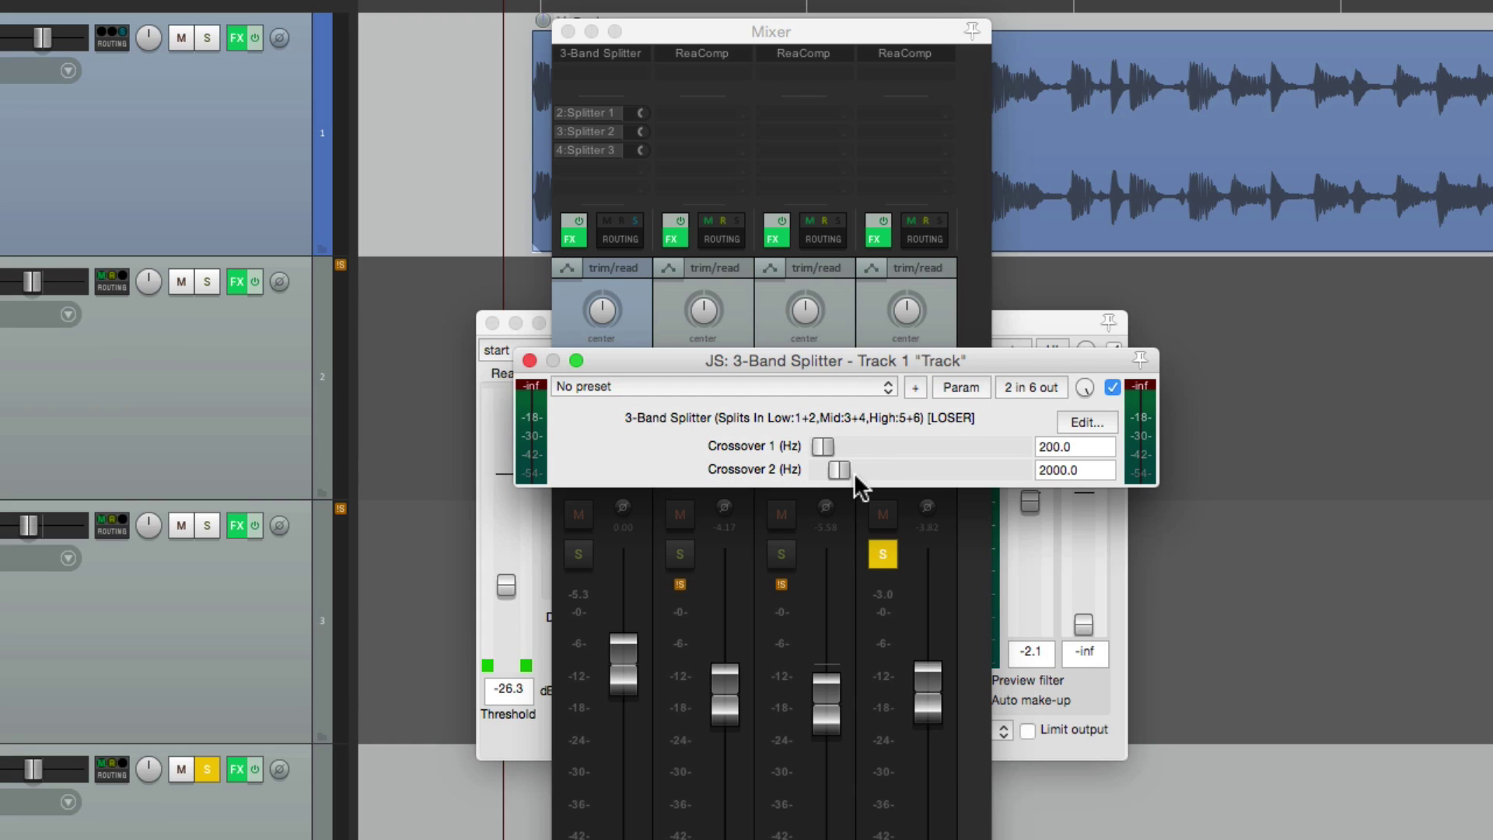
{"action": "mouse_move", "coordinate": [855, 474]}
{"action": "left_mouse_down"}
{"action": "mouse_move", "coordinate": [840, 469]}
{"action": "mouse_move", "coordinate": [867, 472]}
{"action": "left_mouse_up"}
Step: Set Splitter 3's ReaComp threshold to -32.4 dB, stop playback, and close the compressor
{"action": "left_click", "coordinate": [529, 361]}
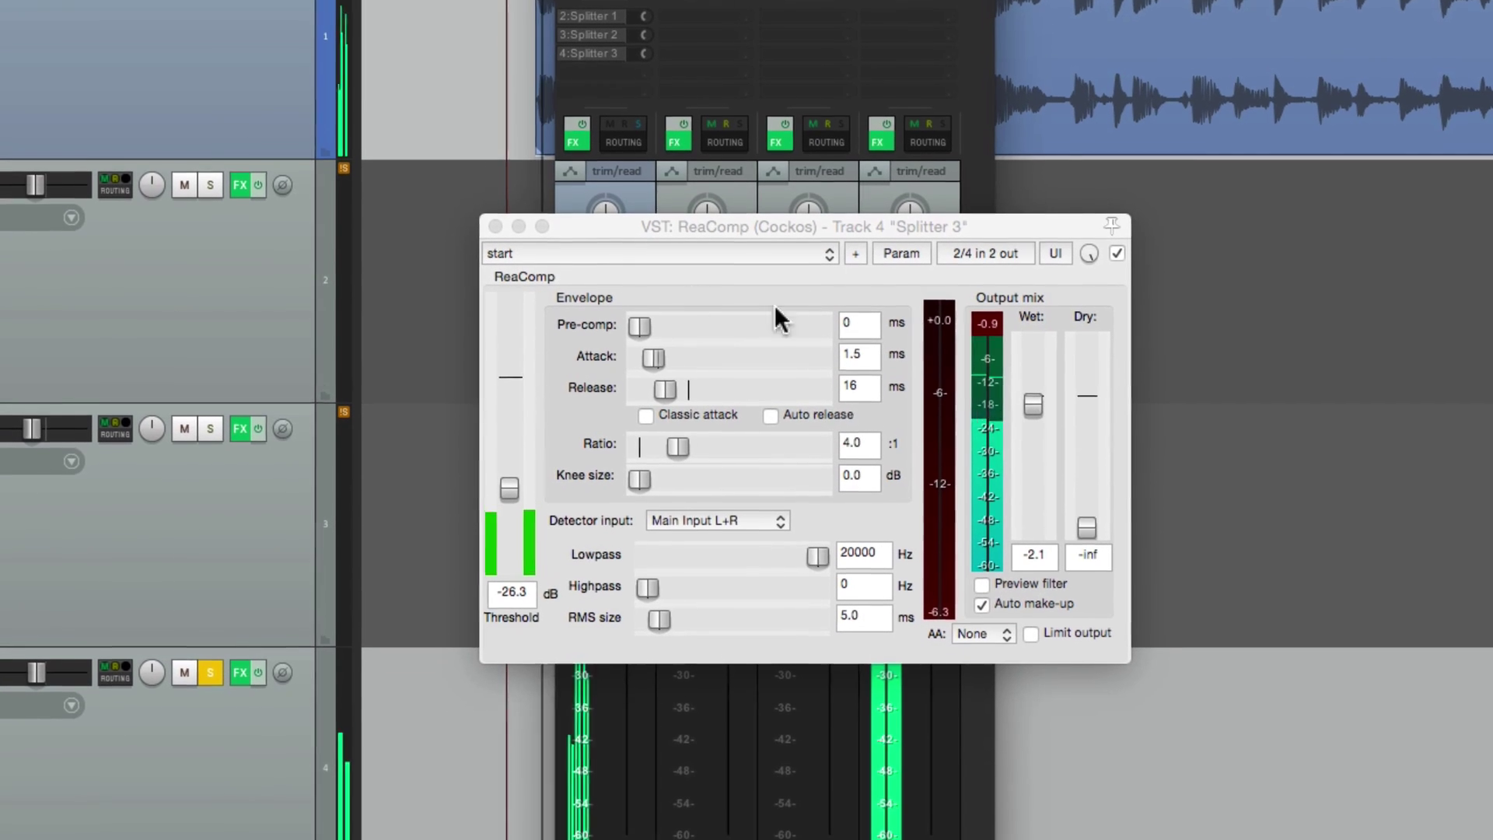
{"action": "left_click_drag", "start_coordinate": [510, 482], "coordinate": [512, 492]}
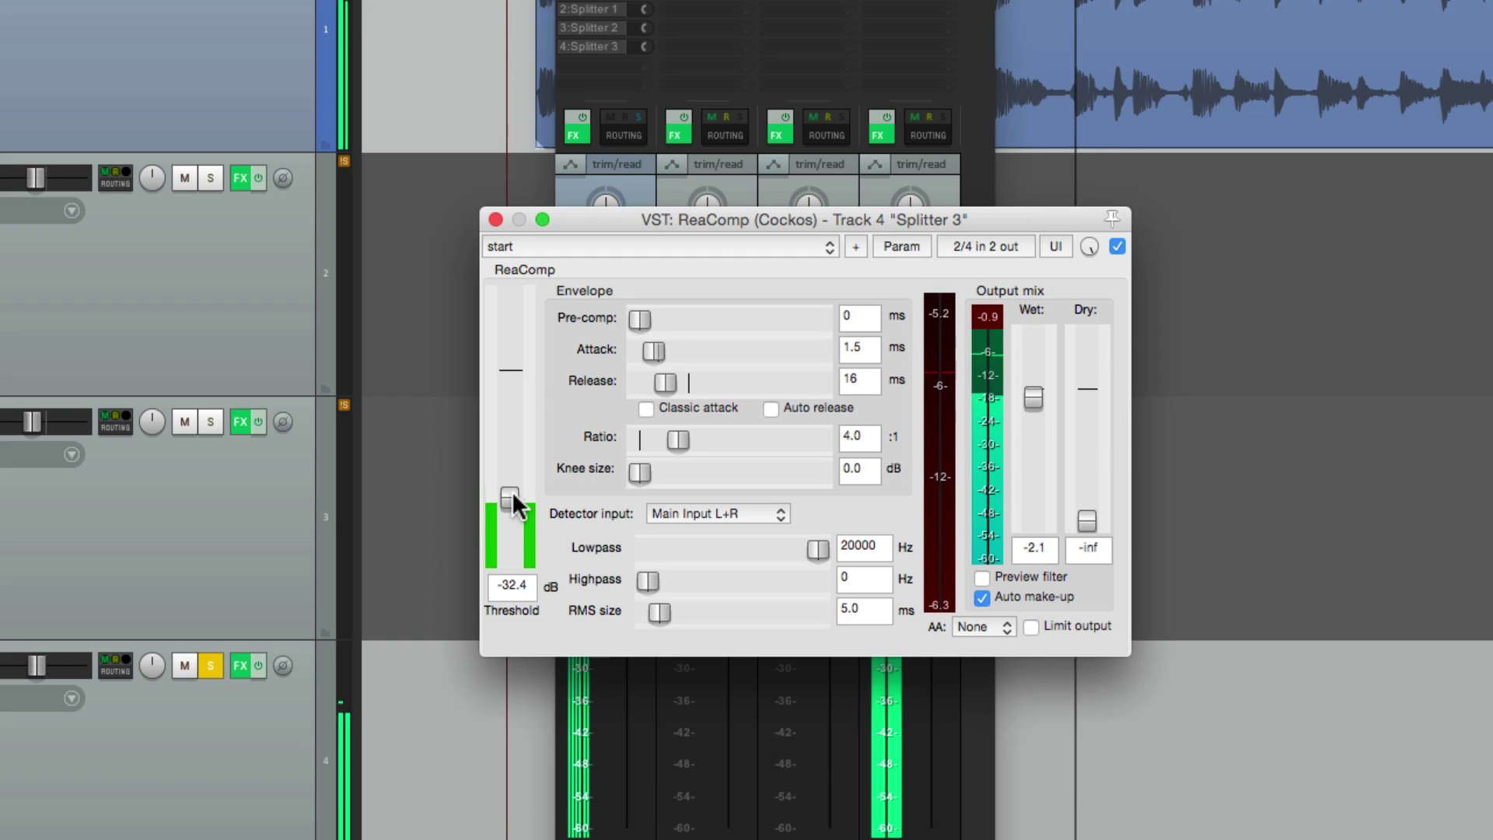
{"action": "key", "text": "space"}
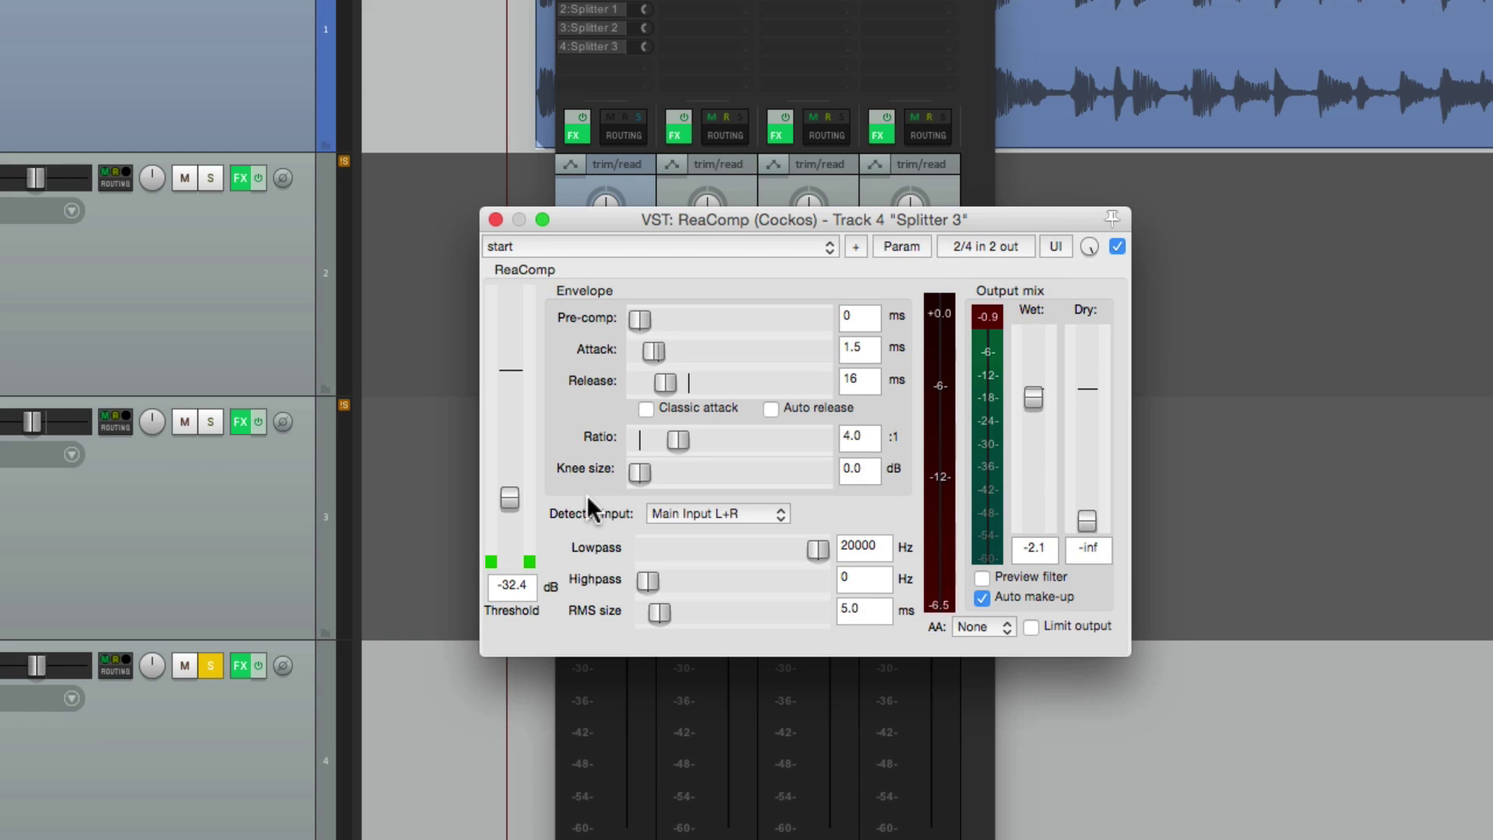
{"action": "left_click", "coordinate": [495, 219]}
Step: Unsolo Splitter 3, pull its fader down, and raise Splitter 1 to -4.02 dB
{"action": "left_click", "coordinate": [975, 469]}
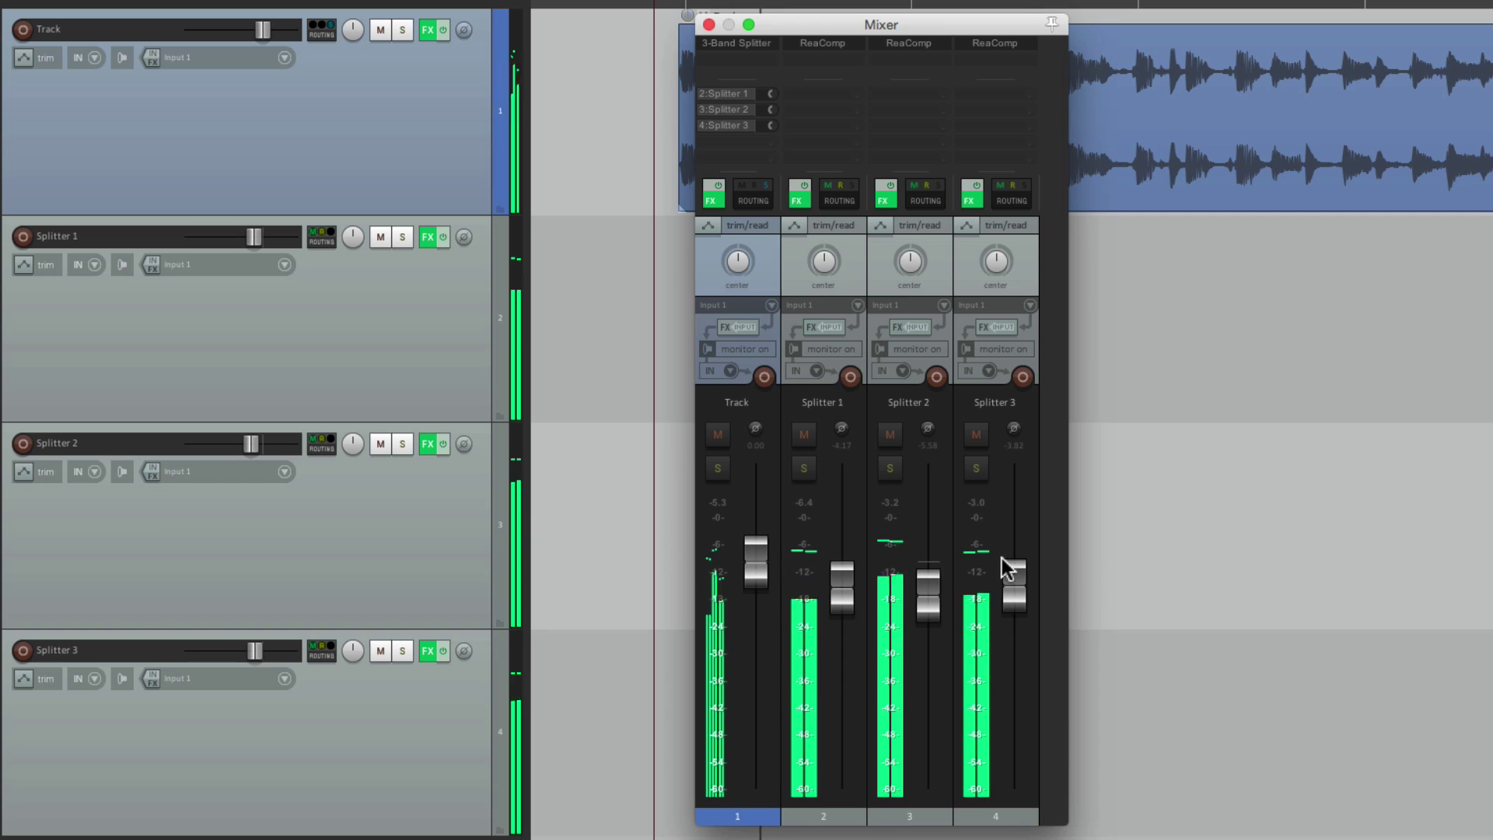
{"action": "left_click_drag", "start_coordinate": [1003, 562], "coordinate": [846, 586]}
{"action": "left_click_drag", "start_coordinate": [1010, 589], "coordinate": [950, 610]}
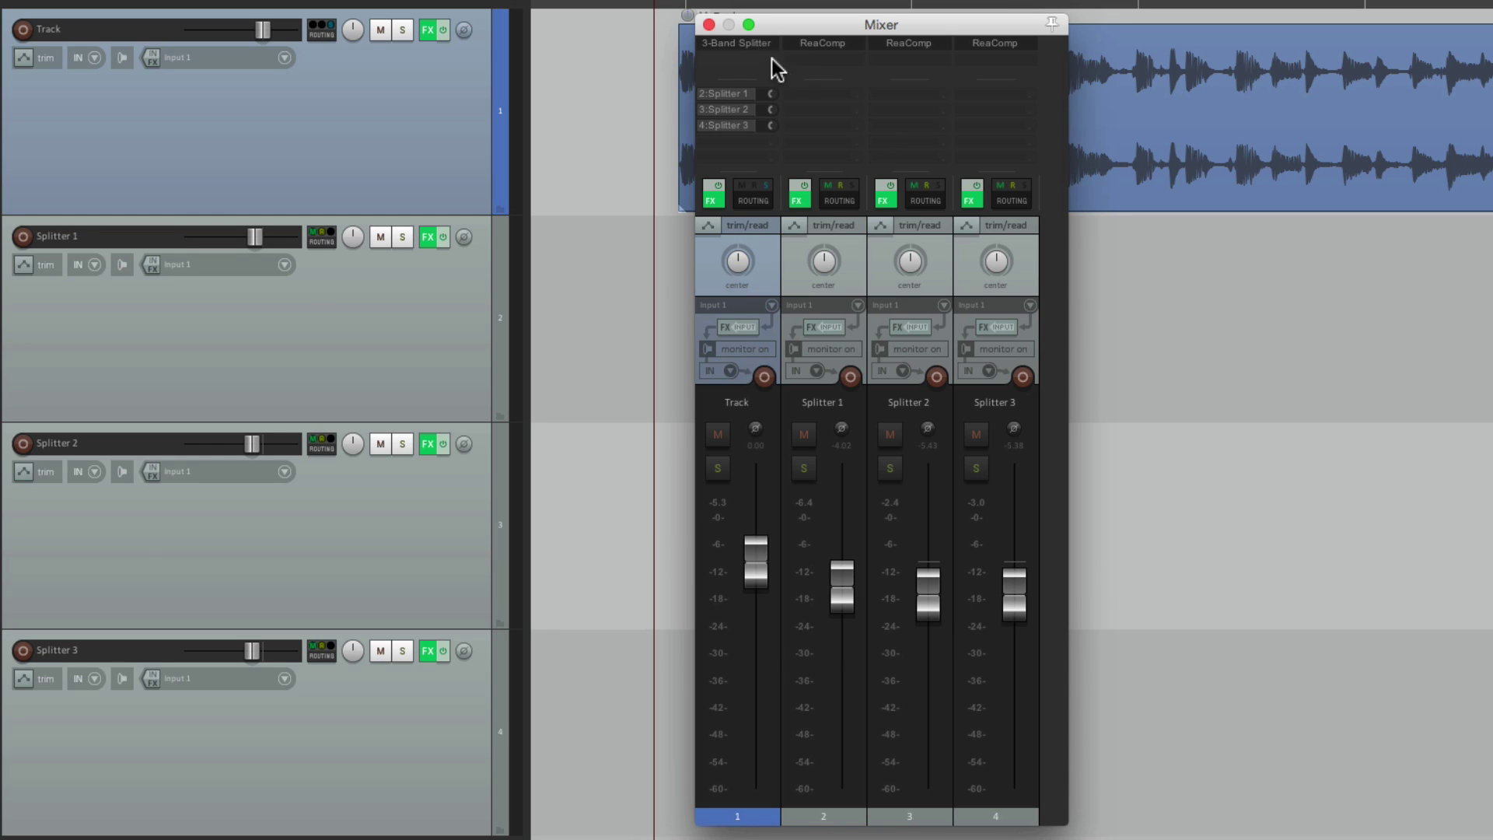
Step: Delete the three Splitter tracks and make the remaining track much taller
{"action": "left_click", "coordinate": [708, 25]}
{"action": "left_click", "coordinate": [450, 303]}
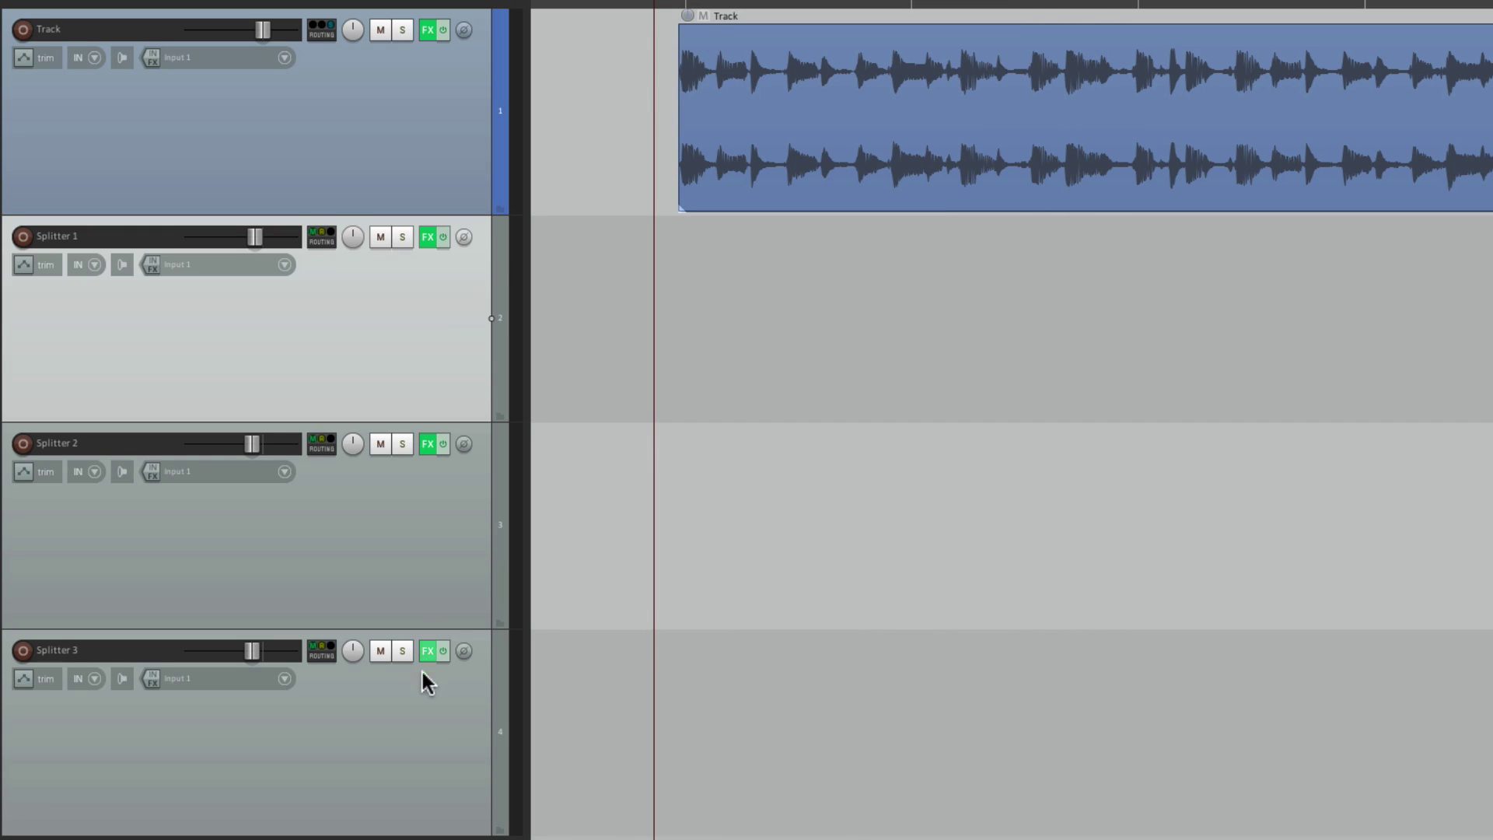
{"action": "left_click", "coordinate": [426, 731], "text": "shift"}
{"action": "key", "text": "Delete"}
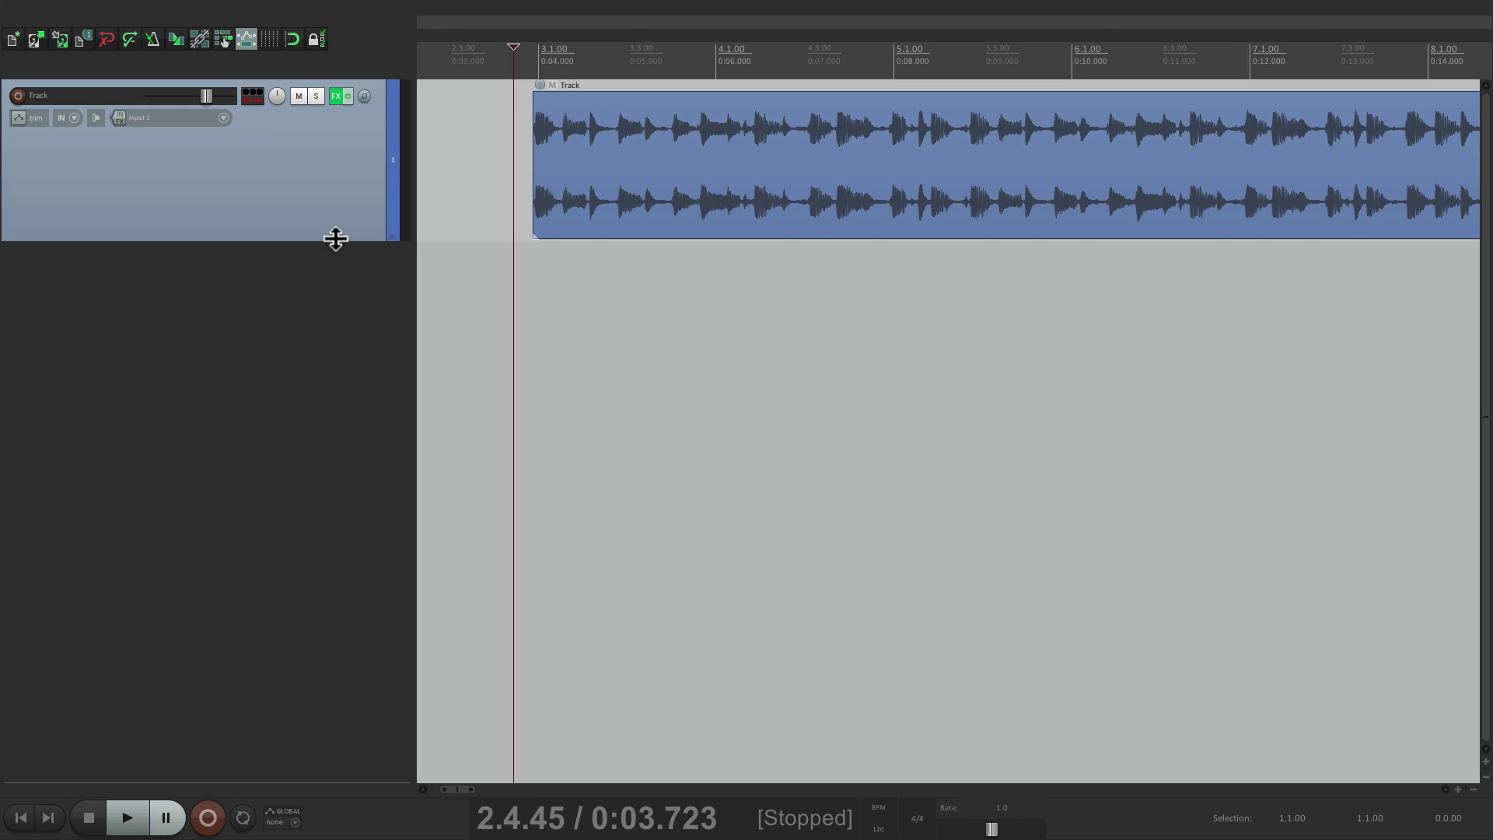
{"action": "left_click_drag", "start_coordinate": [424, 211], "coordinate": [422, 670]}
{"action": "left_click_drag", "start_coordinate": [331, 599], "coordinate": [326, 624]}
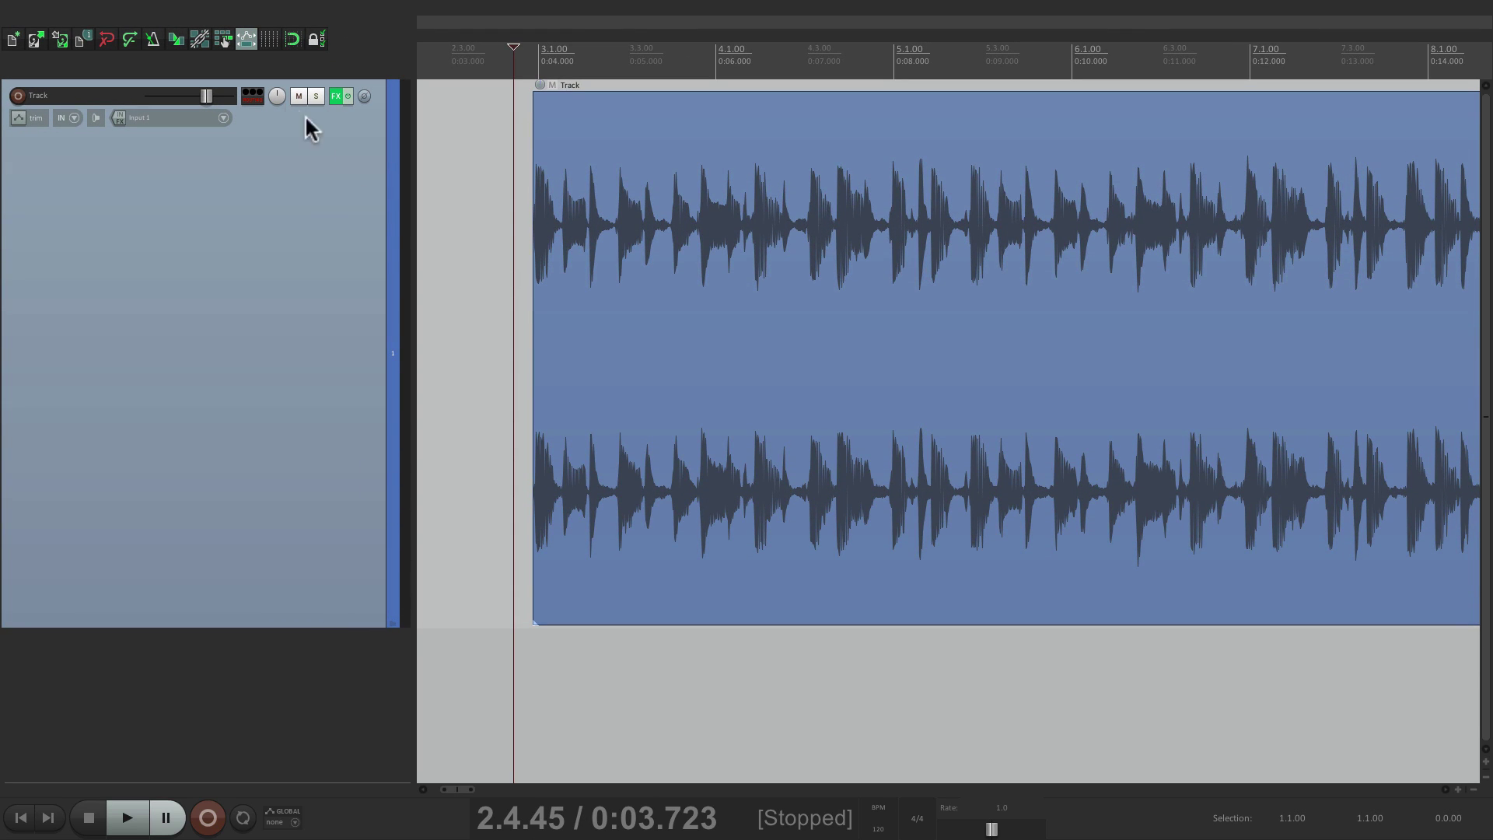
Step: Re-enable the track's master send in its routing settings and open its FX chain
{"action": "left_click", "coordinate": [254, 95]}
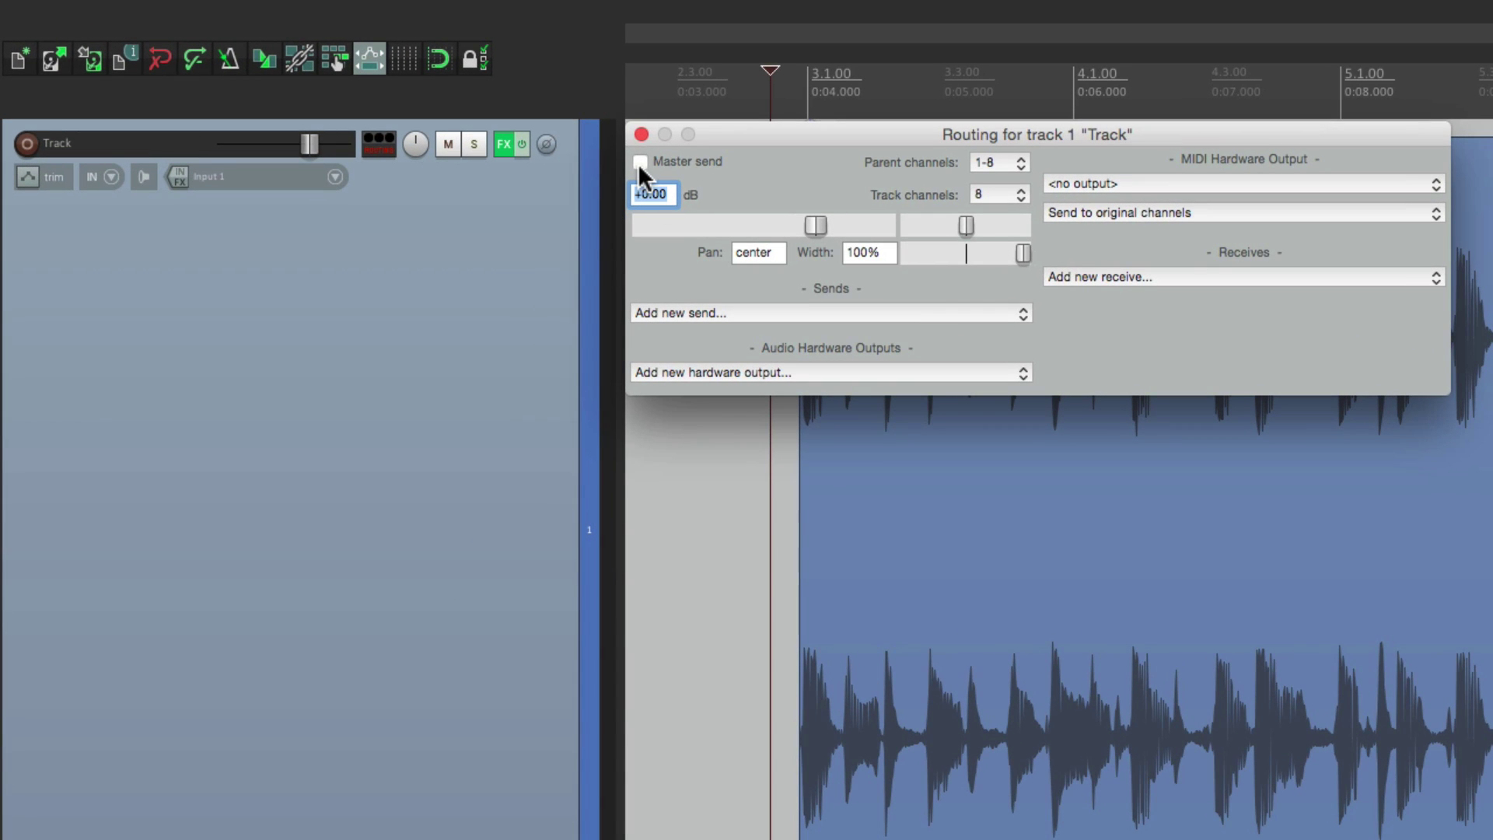
{"action": "left_click", "coordinate": [639, 162]}
{"action": "left_click", "coordinate": [642, 135]}
{"action": "left_click", "coordinate": [514, 143]}
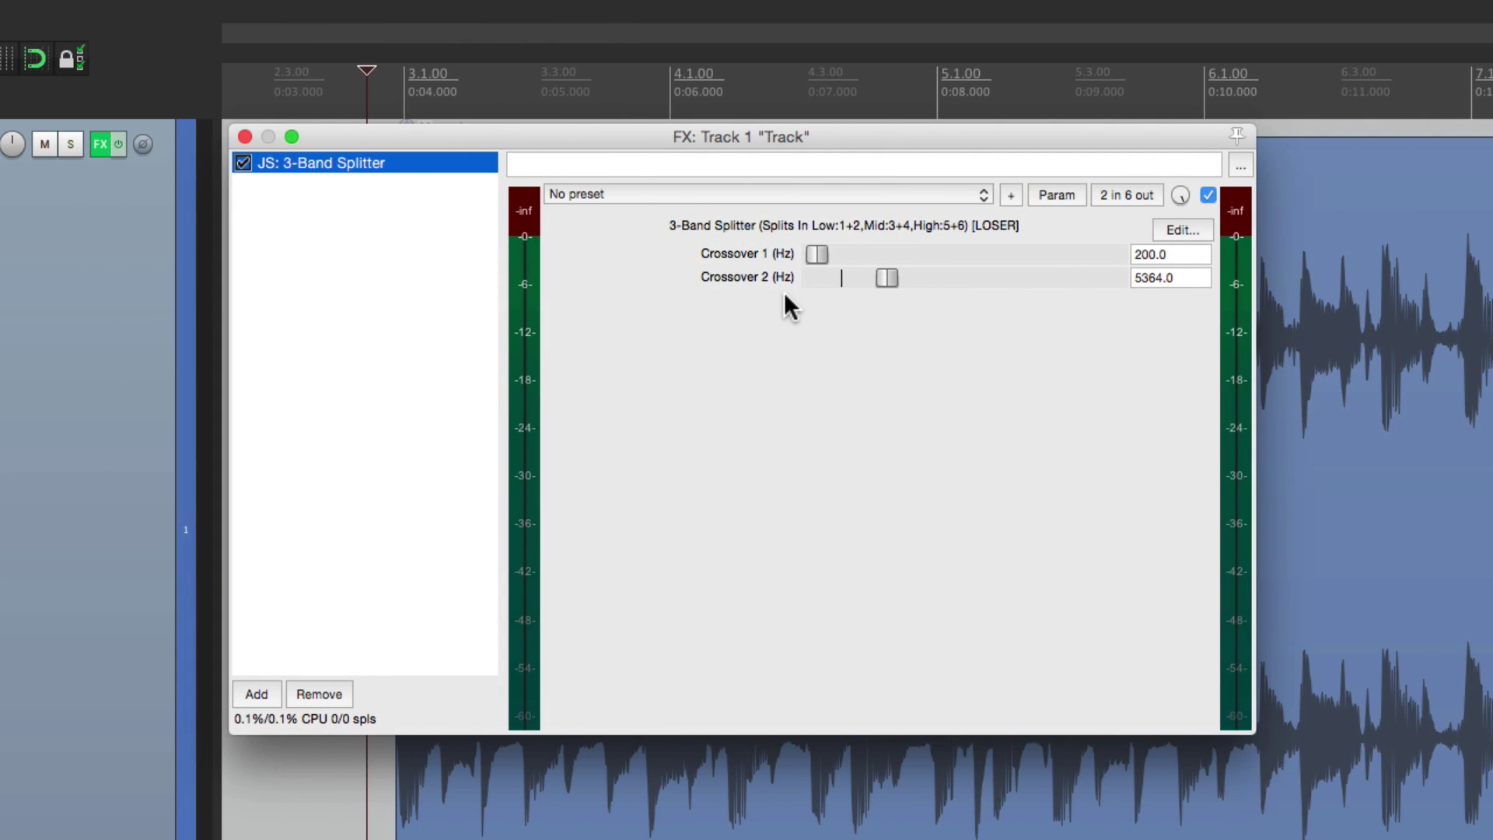
Step: Show the 3-Band Splitter's 2-in 6-out pin routing and briefly play the track
{"action": "left_click", "coordinate": [1114, 196]}
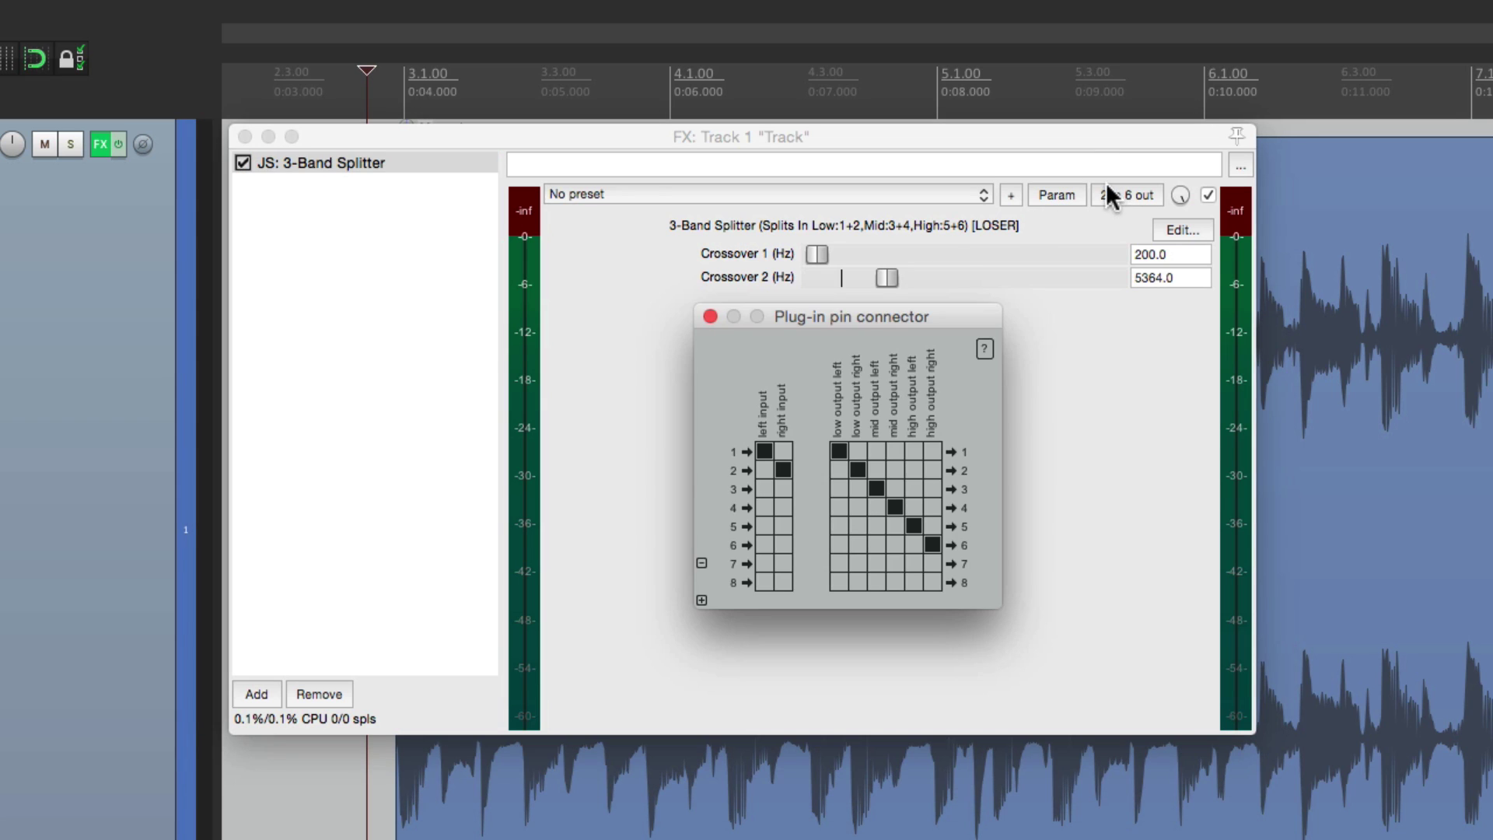
{"action": "key", "text": "space"}
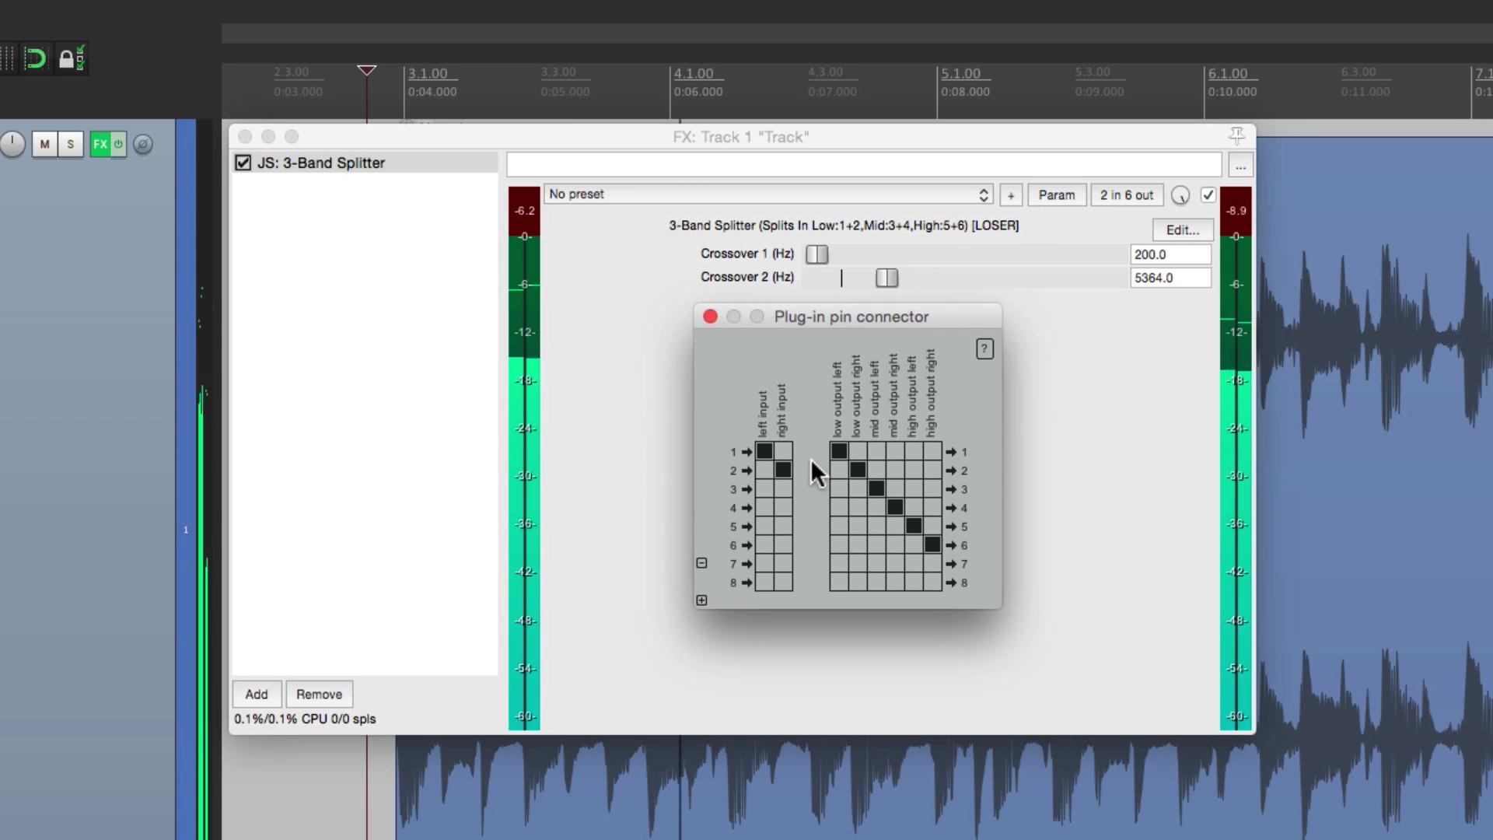
{"action": "key", "text": "space"}
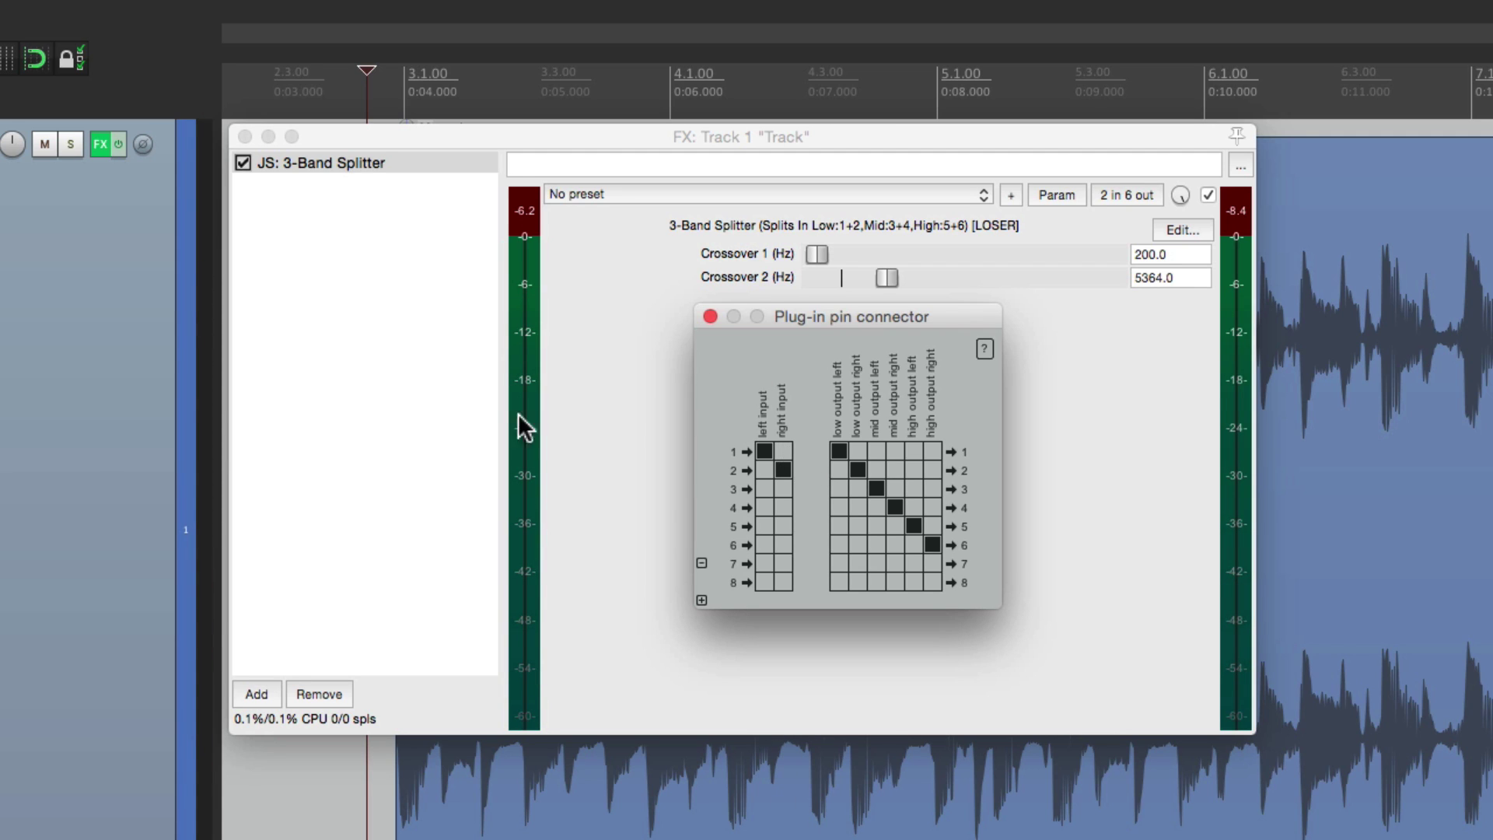
Step: Add JS: 8x Stereo to 1x Stereo Mixer from All Plugins using the 'mixer' filter
{"action": "left_click", "coordinate": [256, 694]}
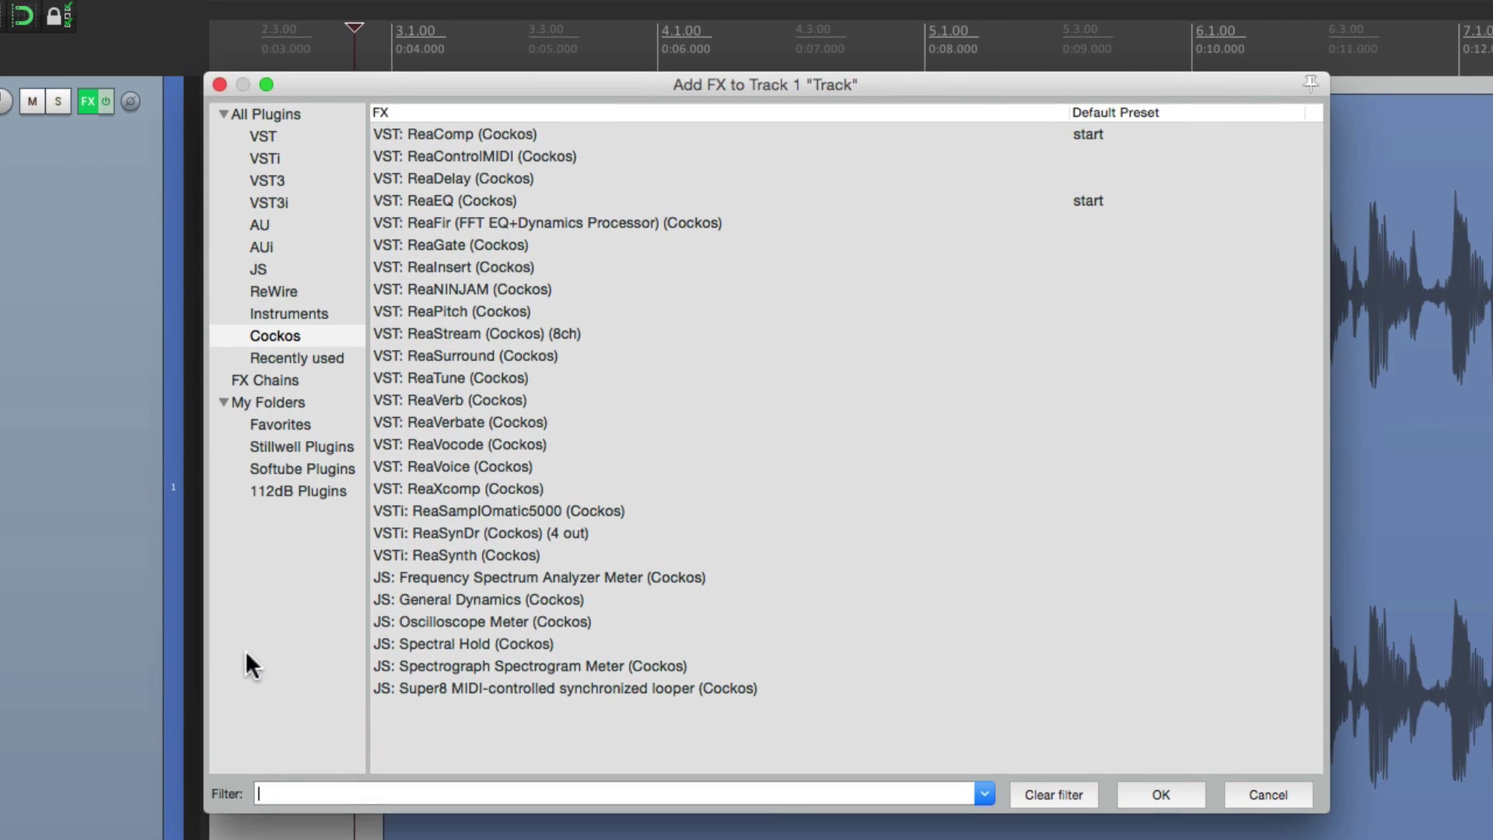
{"action": "left_click", "coordinate": [295, 104]}
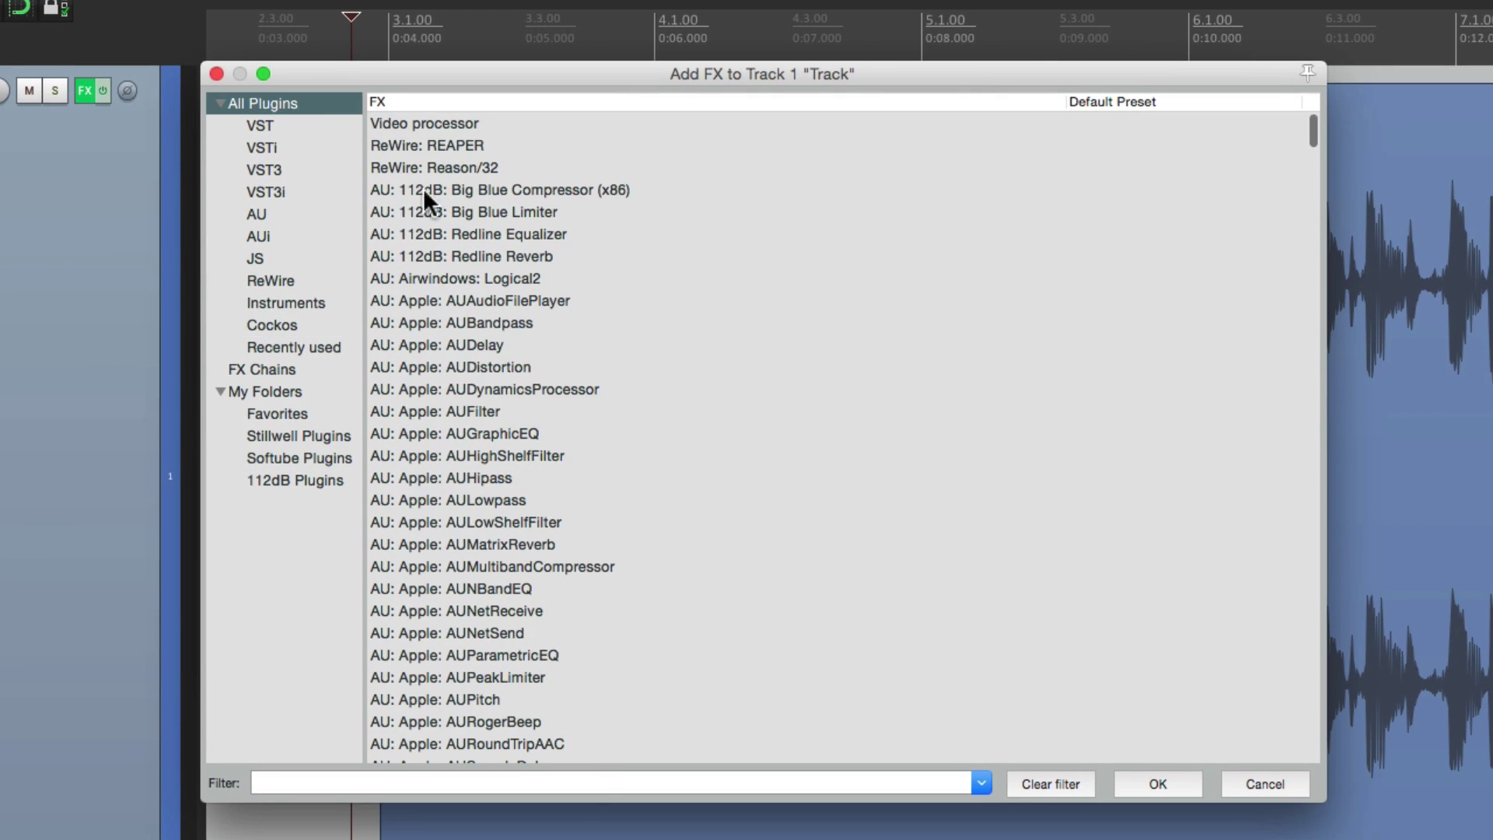
{"action": "left_click", "coordinate": [573, 781]}
{"action": "type", "text": "mixer"}
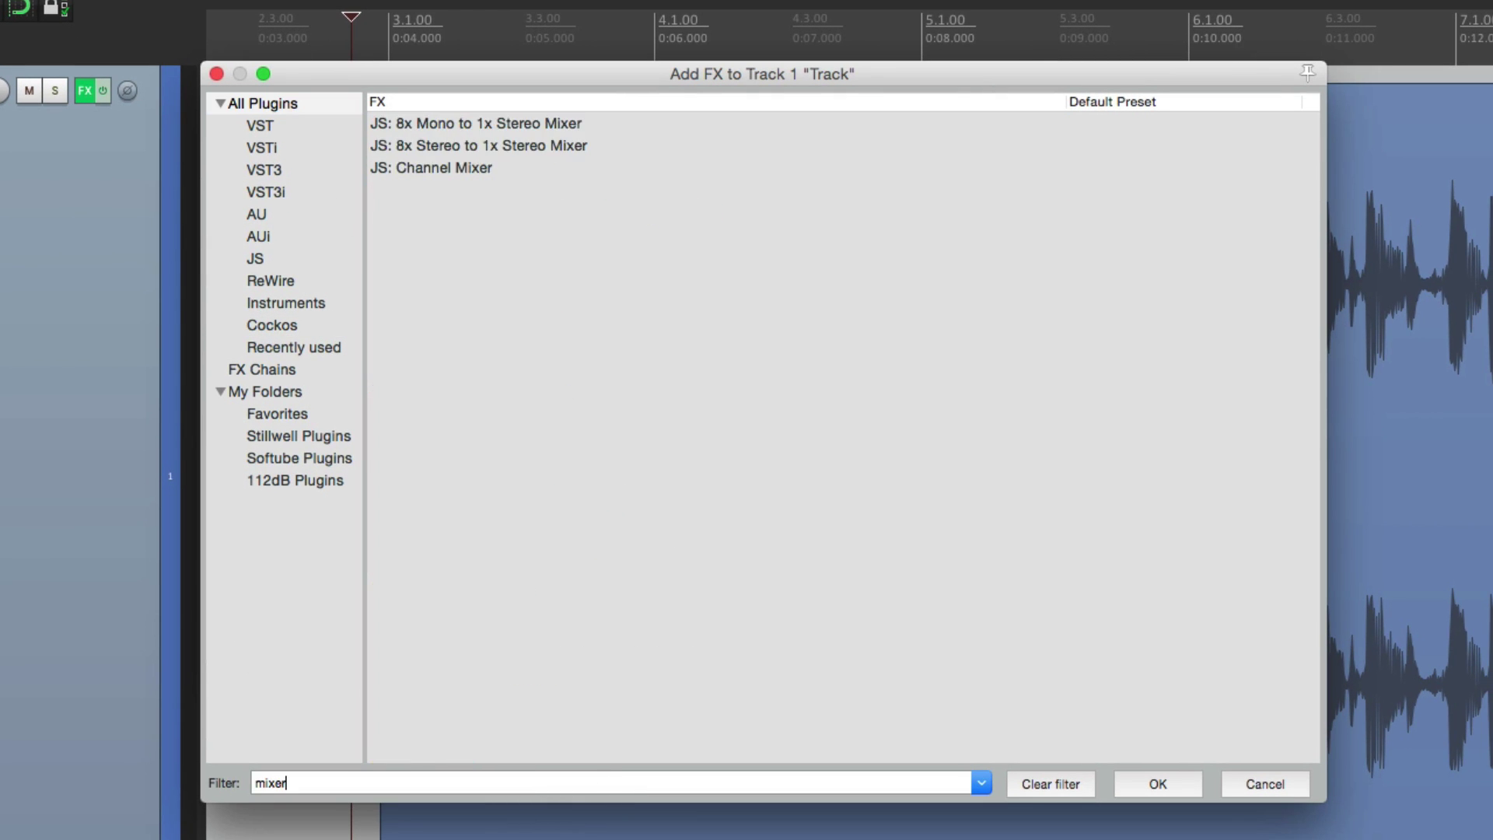
{"action": "left_click", "coordinate": [538, 148]}
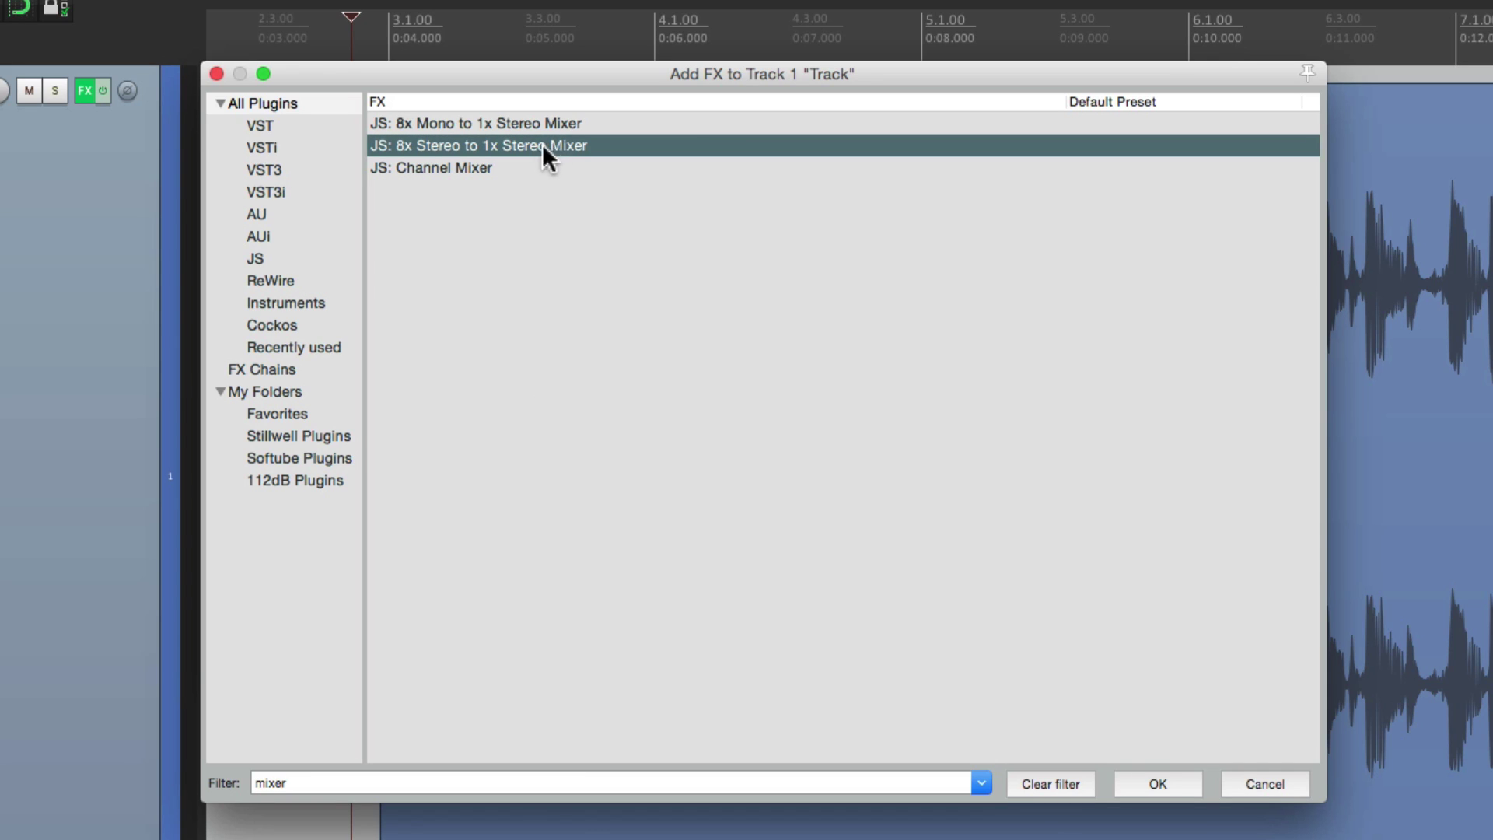
{"action": "double_click", "coordinate": [535, 145]}
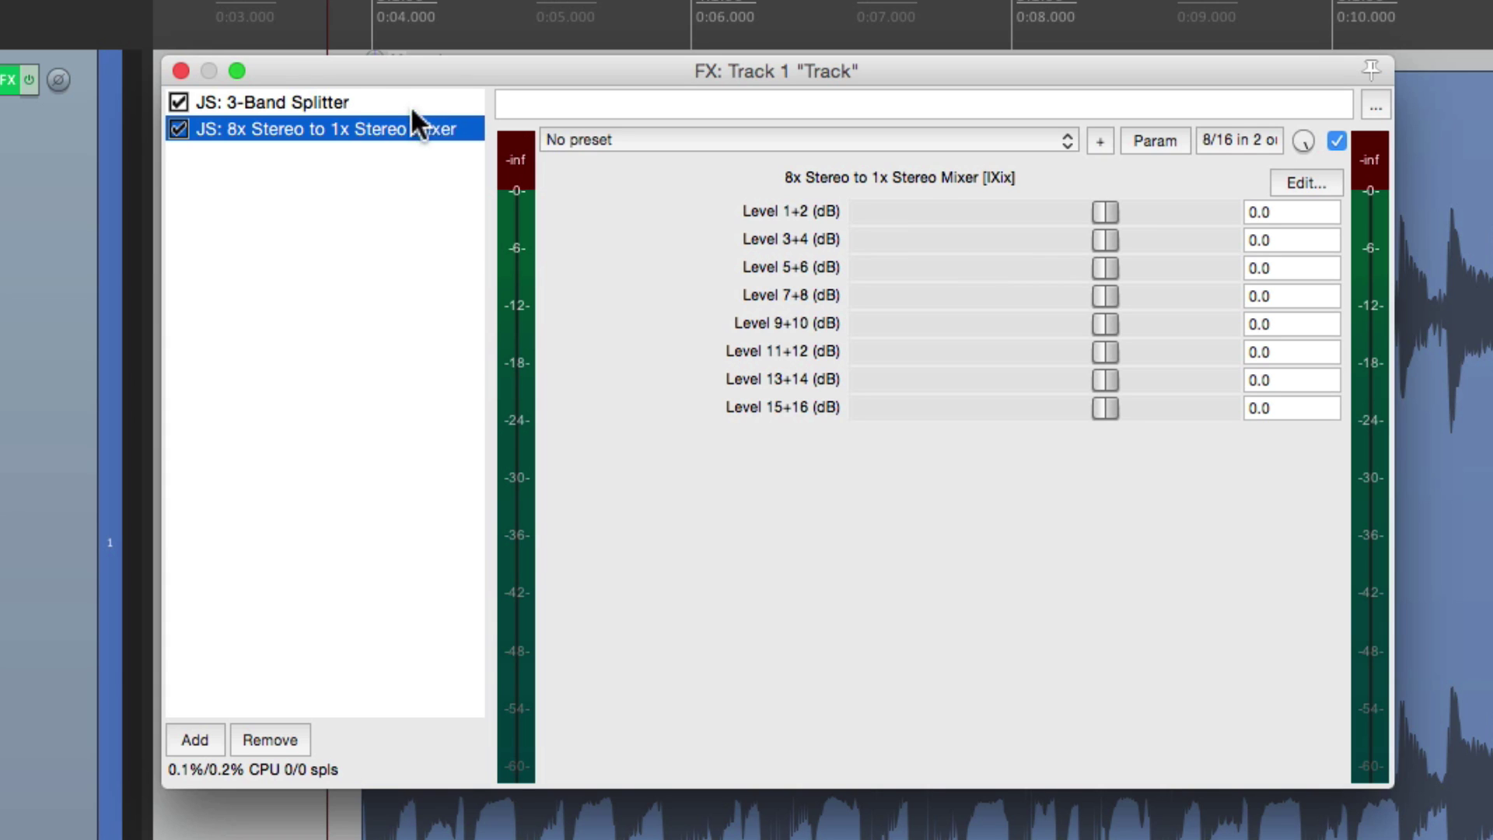
Step: Check the 3-Band Splitter's output pin routing
{"action": "left_click", "coordinate": [385, 105]}
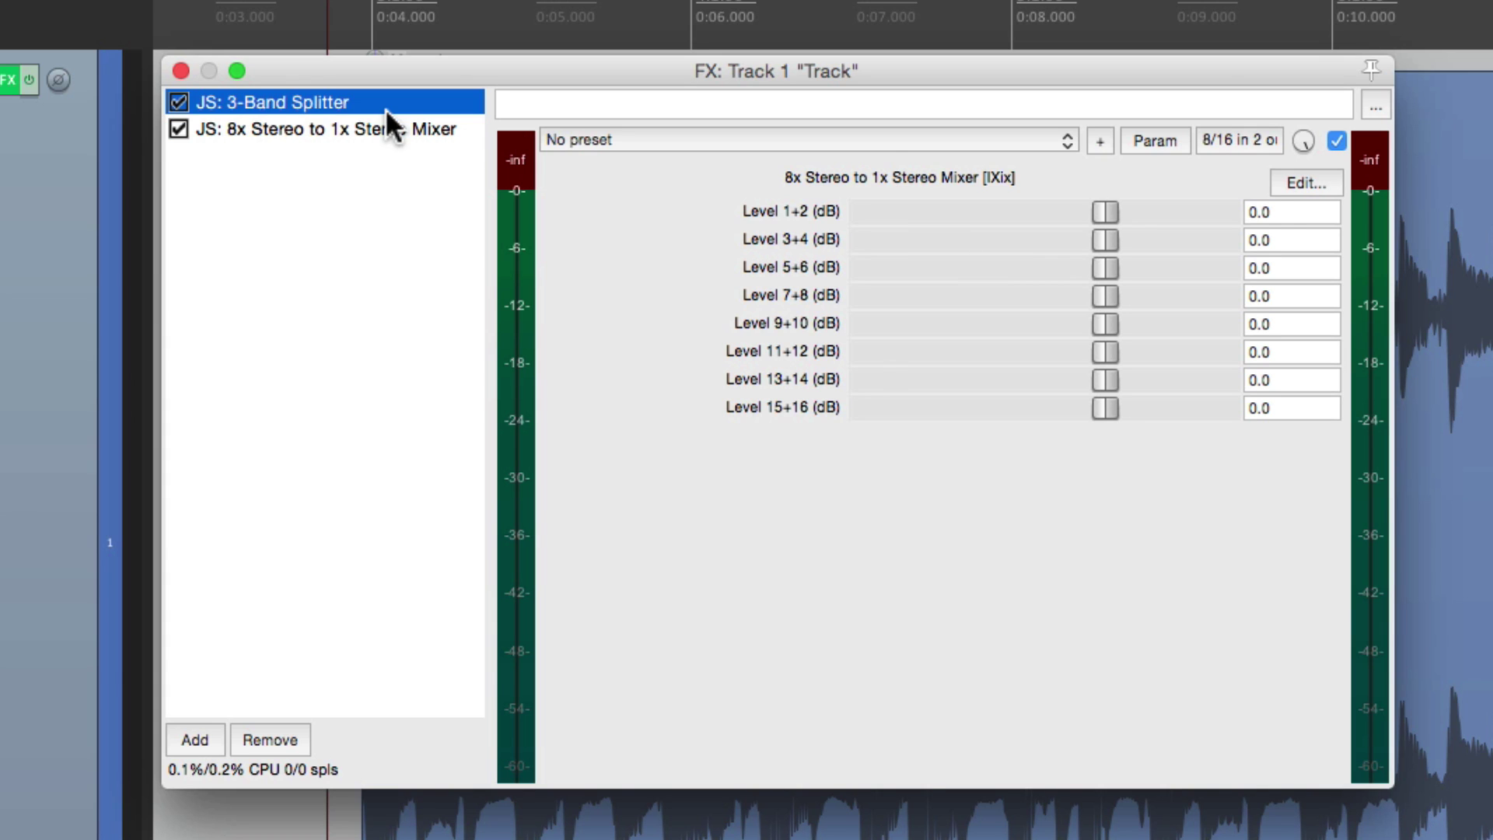
{"action": "left_click", "coordinate": [1219, 134]}
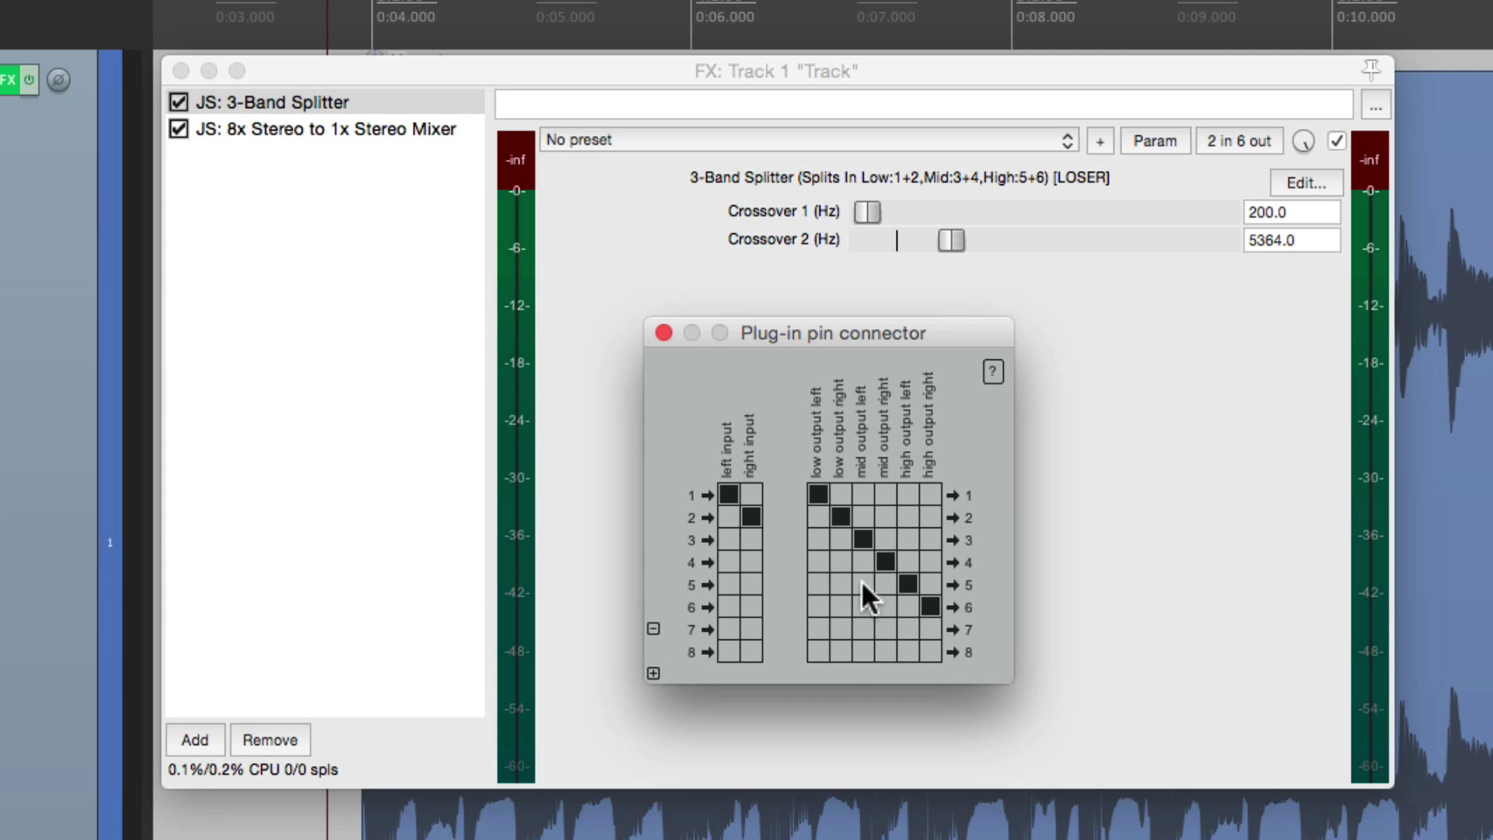
{"action": "left_click", "coordinate": [660, 336]}
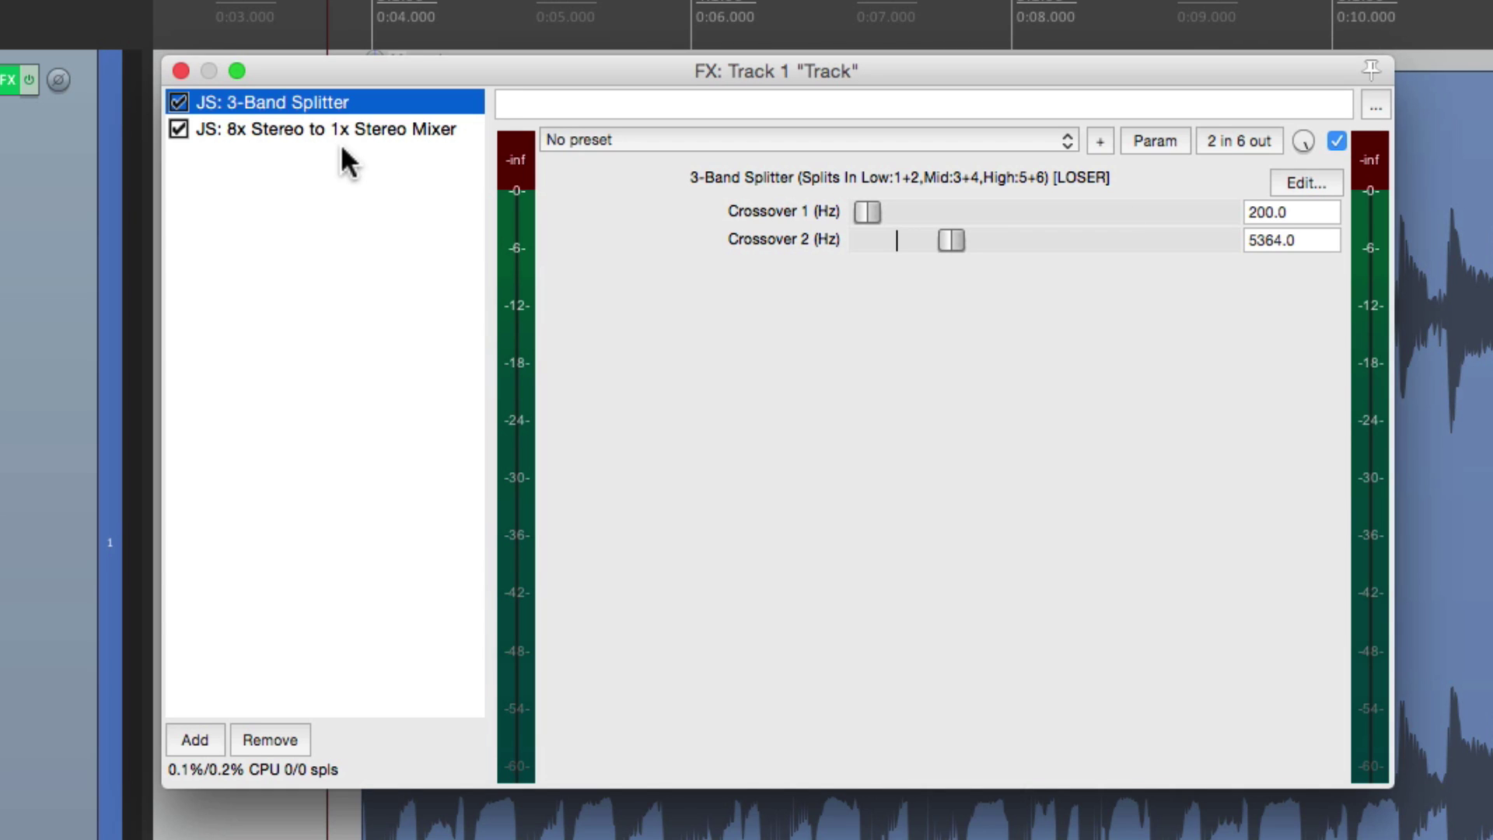
Step: While playing, set mixer Level 1+2 to -2.8, 3+4 to -5.7, 5+6 to -6.0 dB
{"action": "left_click", "coordinate": [291, 131]}
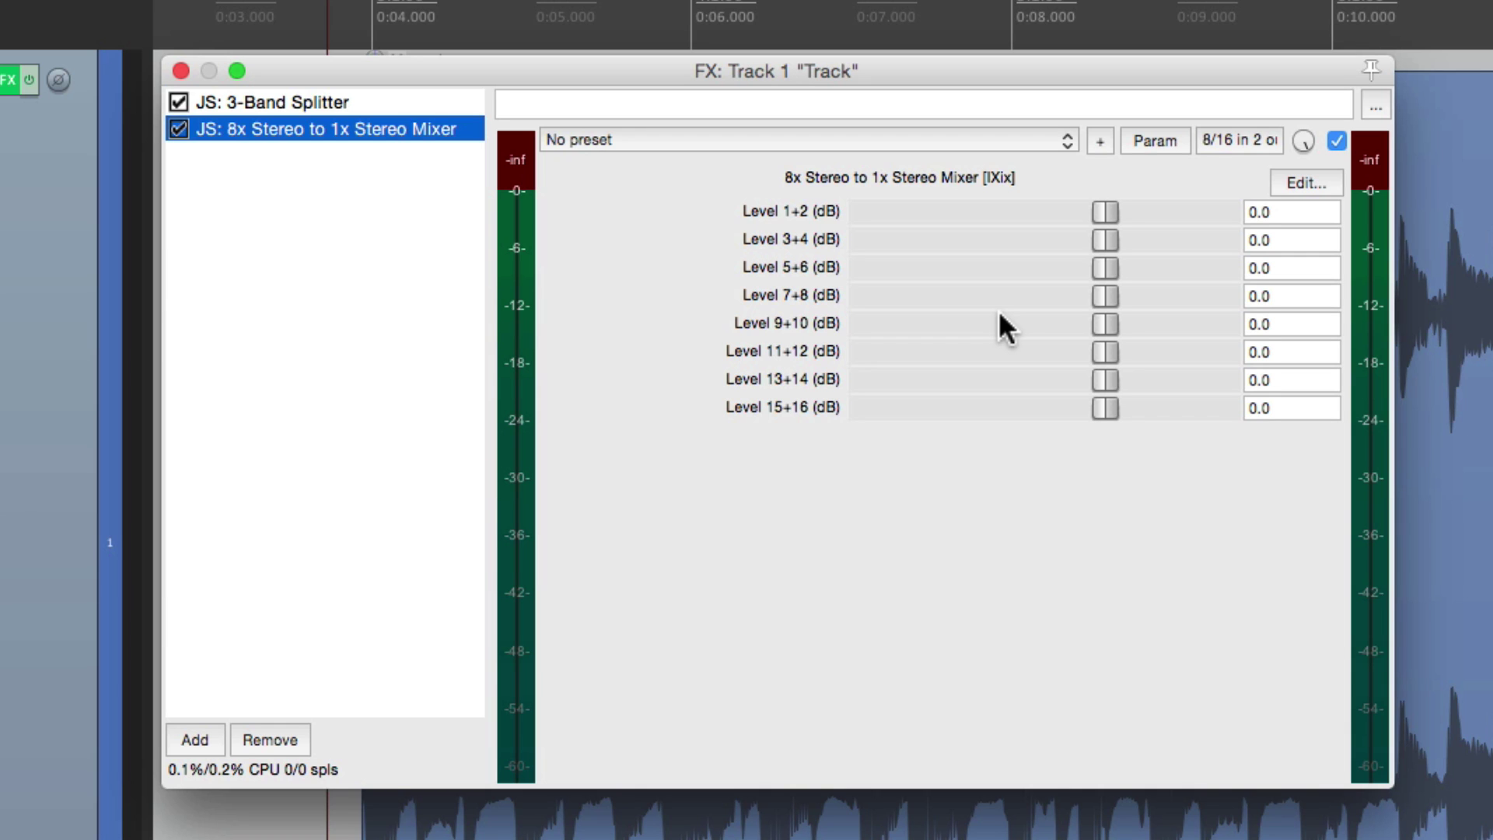
{"action": "key", "text": "space"}
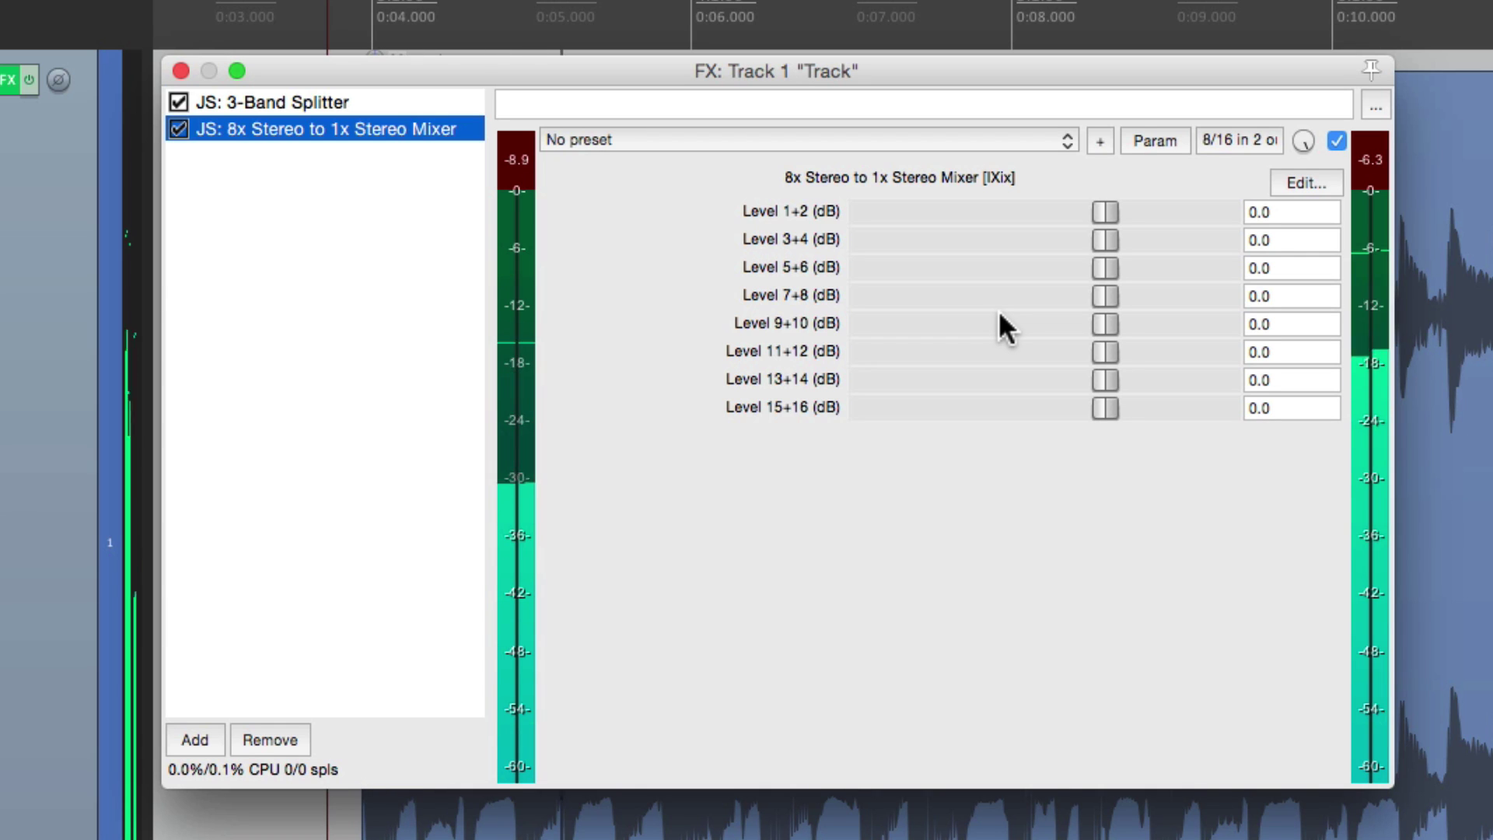
{"action": "key", "text": "space"}
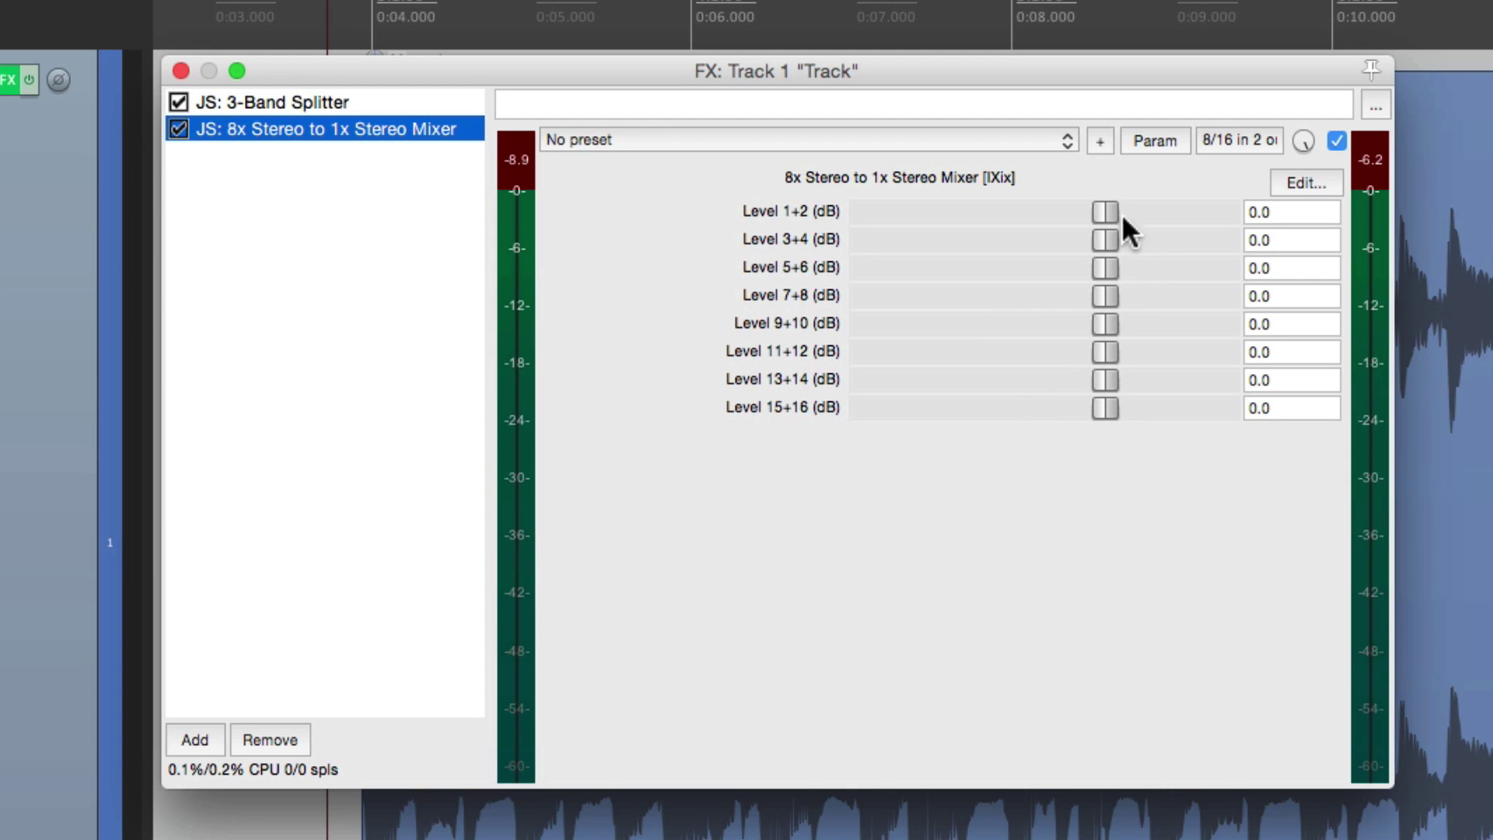
{"action": "key", "text": "space"}
{"action": "left_click_drag", "start_coordinate": [1103, 212], "coordinate": [967, 240]}
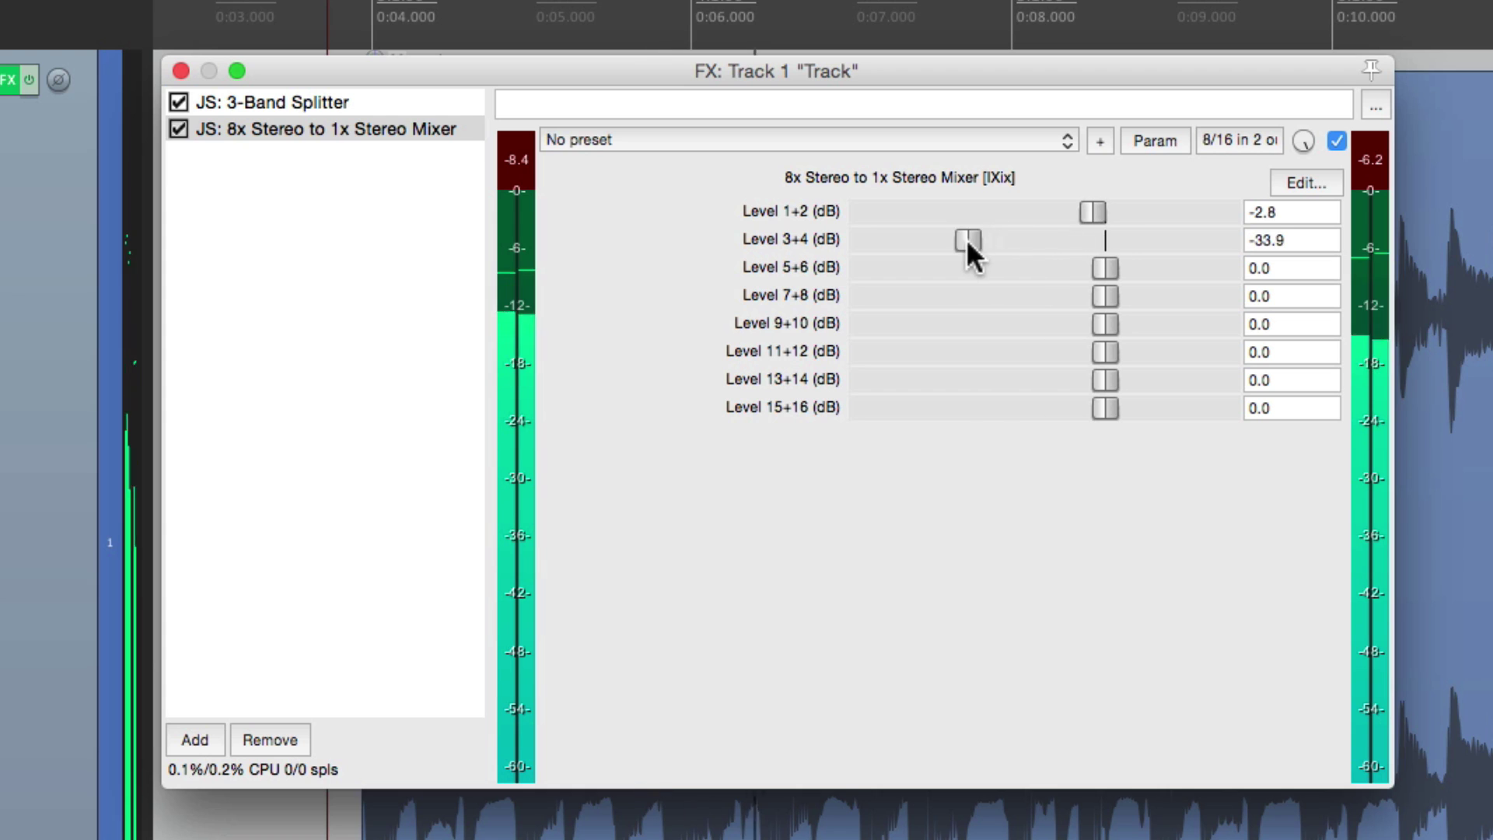
{"action": "left_click_drag", "start_coordinate": [1090, 267], "coordinate": [1053, 270]}
{"action": "left_click_drag", "start_coordinate": [968, 239], "coordinate": [1077, 241]}
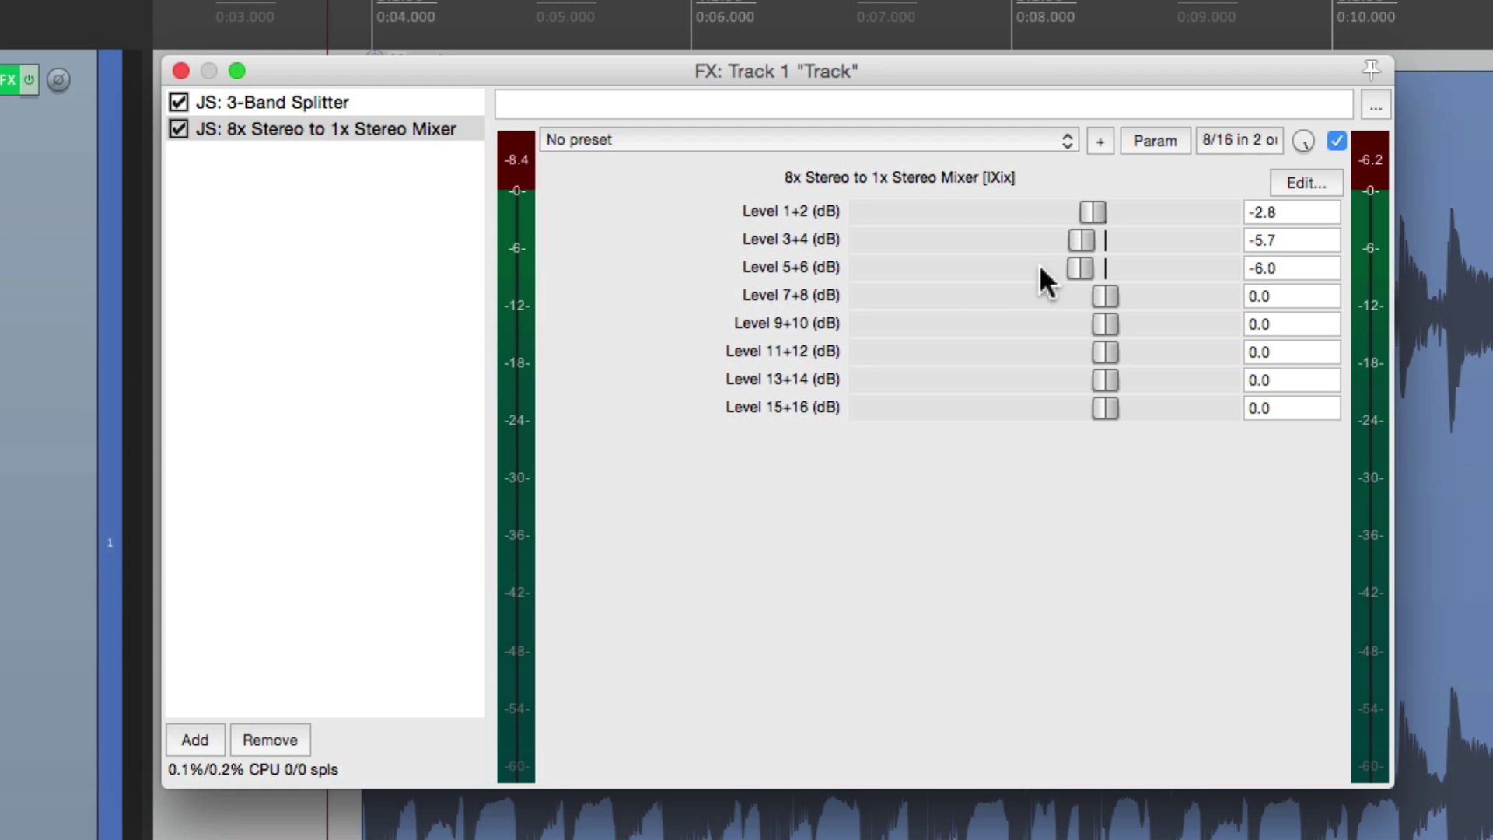
Step: Add Cockos ReaComp to the FX chain, placed between the 3-Band Splitter and 8x Stereo mixer
{"action": "double_click", "coordinate": [316, 376]}
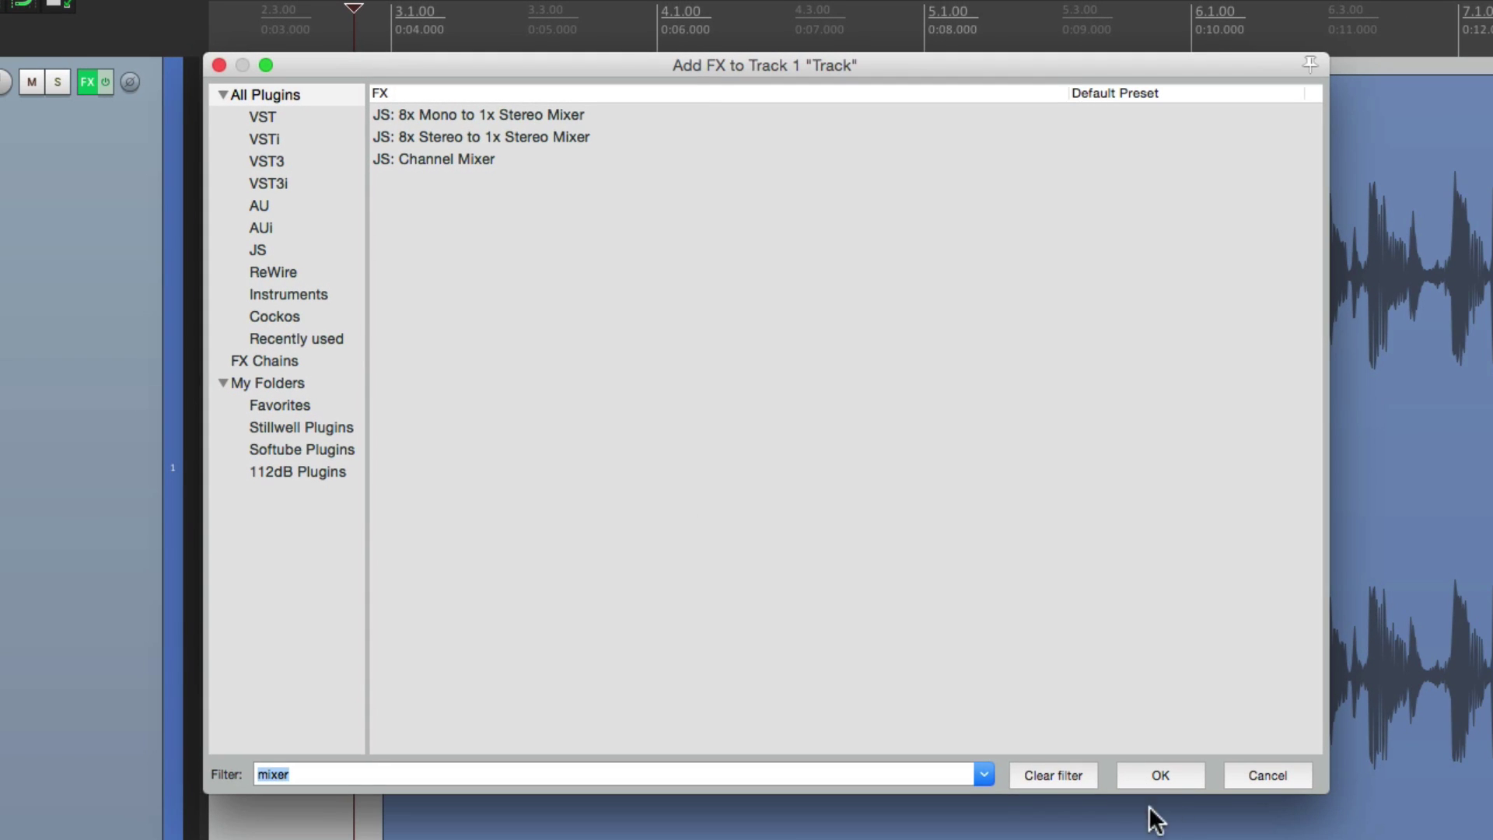
{"action": "left_click", "coordinate": [1066, 775]}
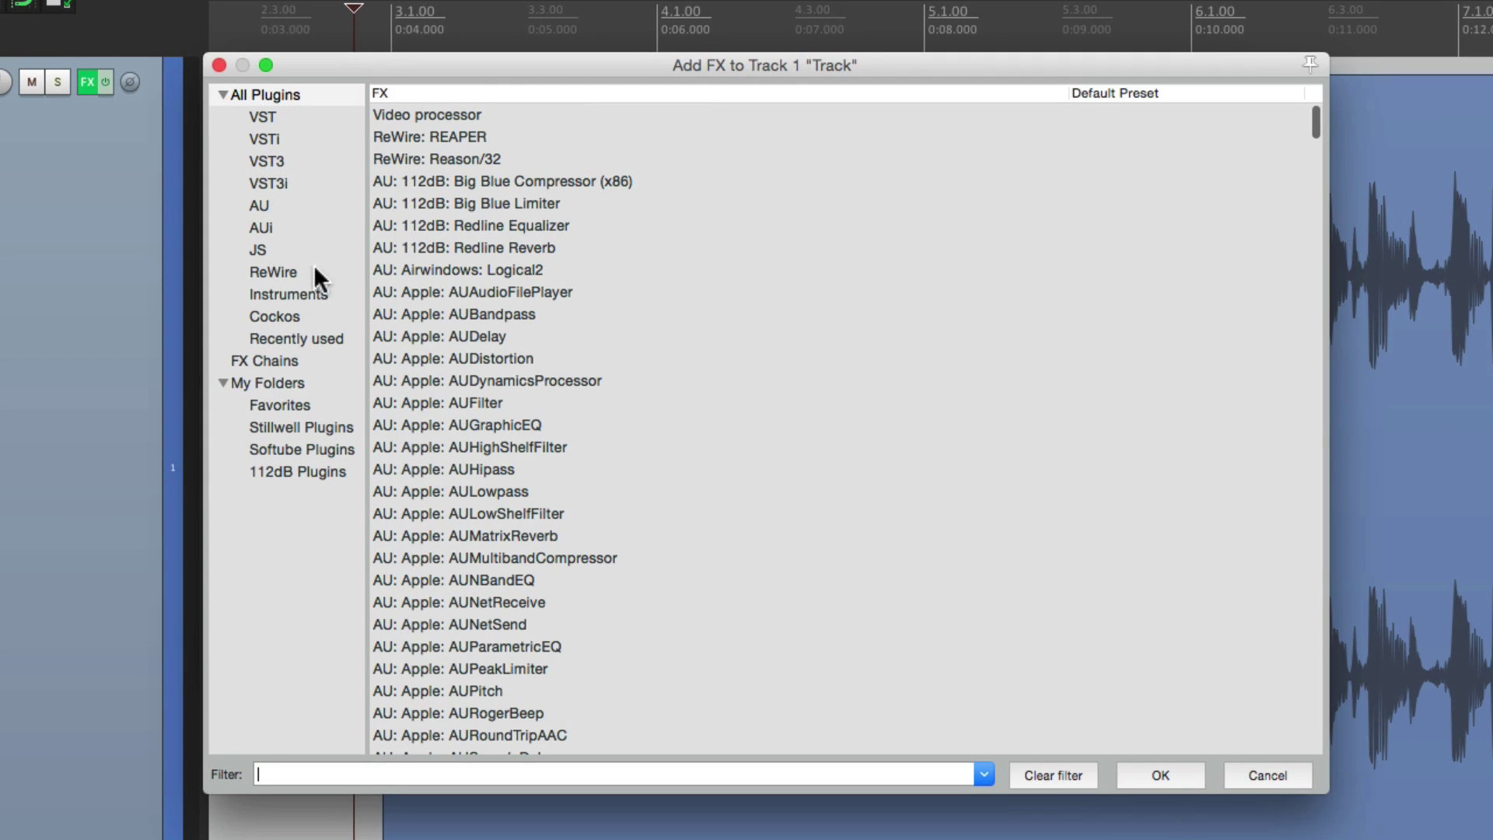
{"action": "left_click", "coordinate": [313, 315]}
{"action": "double_click", "coordinate": [452, 114]}
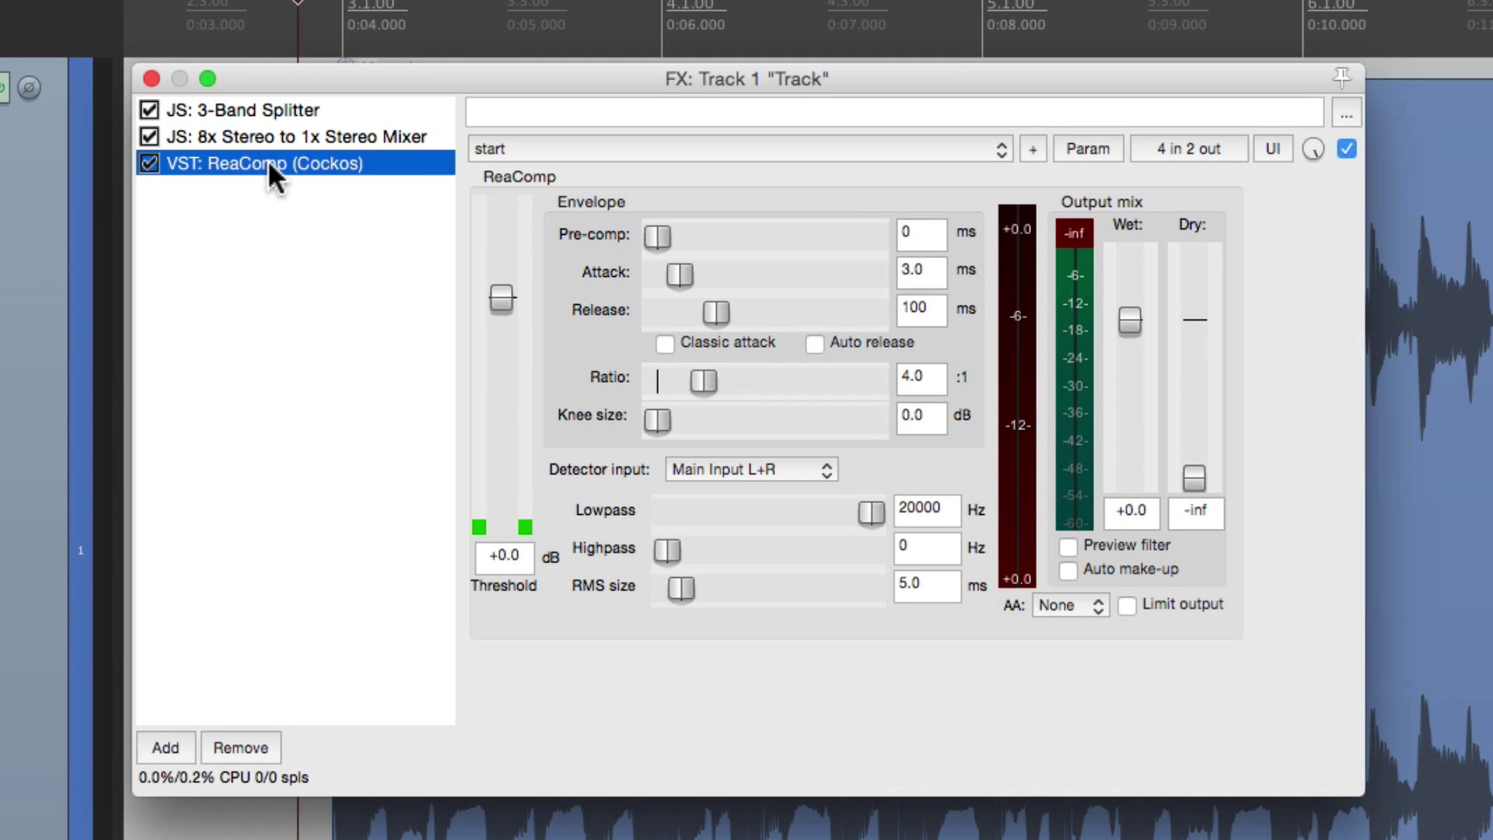
{"action": "left_click_drag", "start_coordinate": [267, 160], "coordinate": [273, 143]}
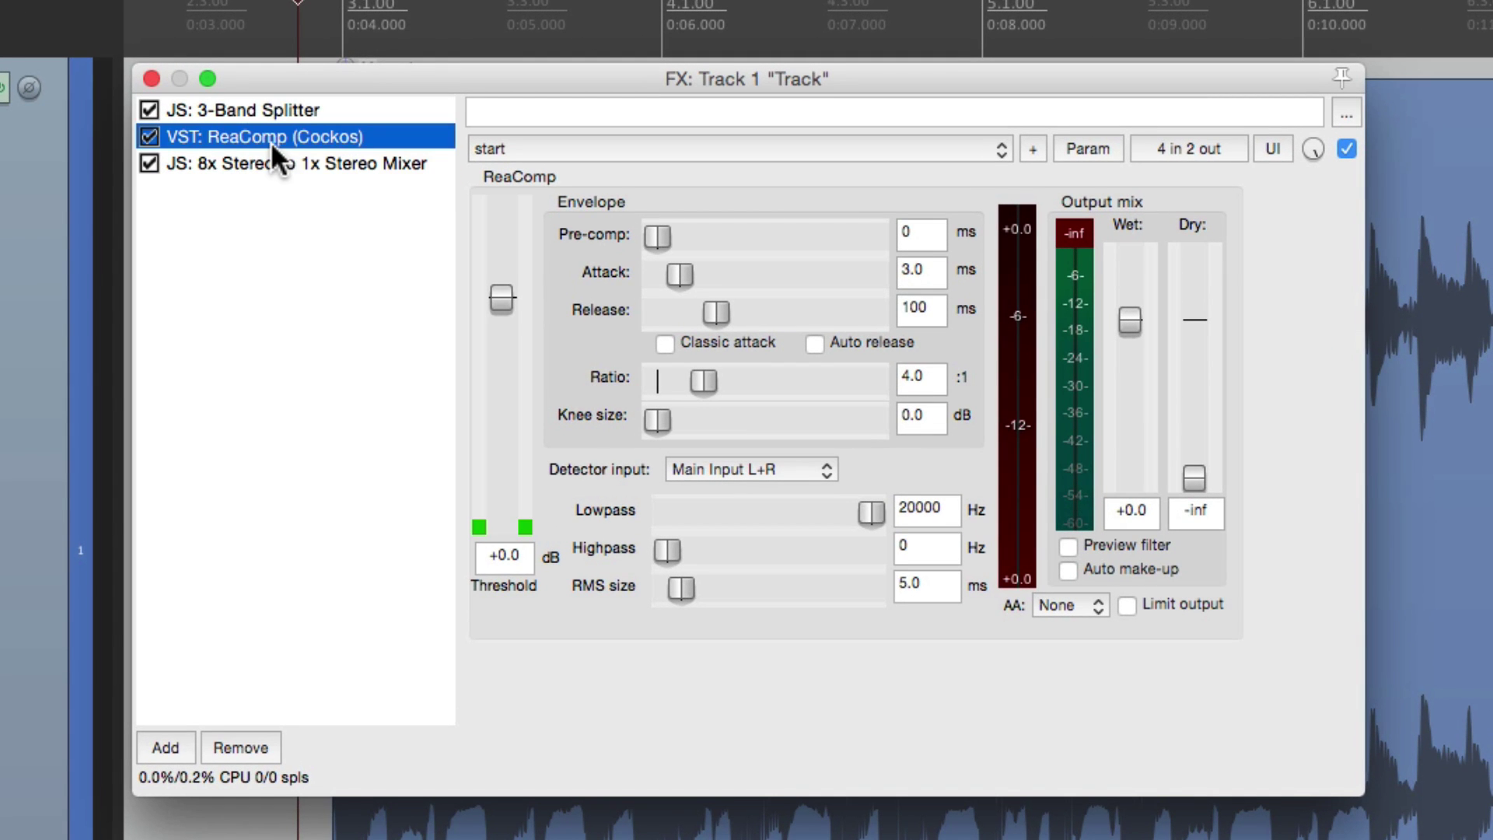
Step: Disconnect channel 4 from ReaComp's right aux input, enable auto make-up gain, and set threshold near -13.4 dB
{"action": "left_click", "coordinate": [1194, 147]}
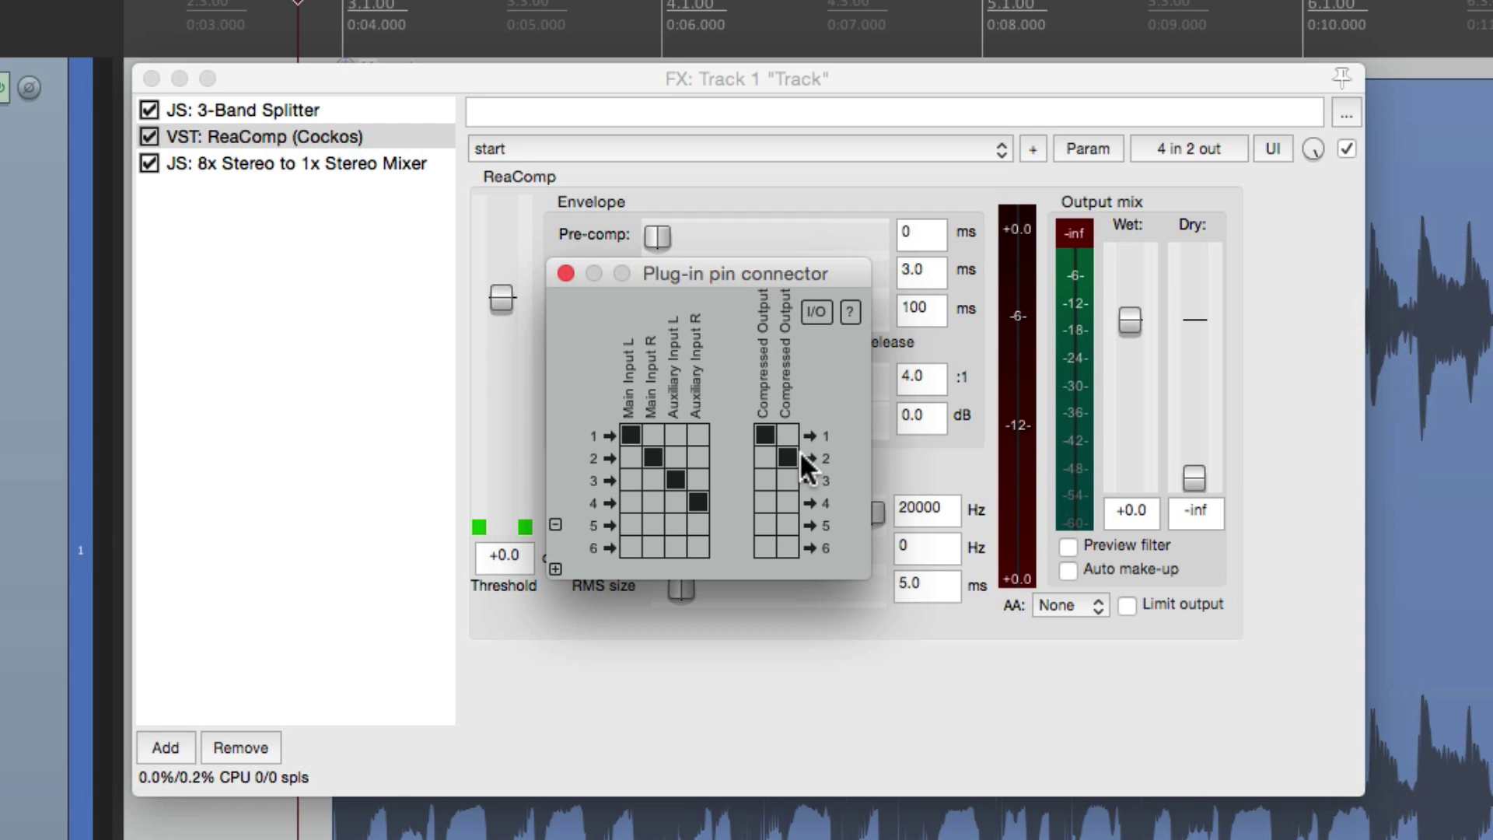
{"action": "left_click", "coordinate": [703, 500]}
{"action": "left_click", "coordinate": [565, 273]}
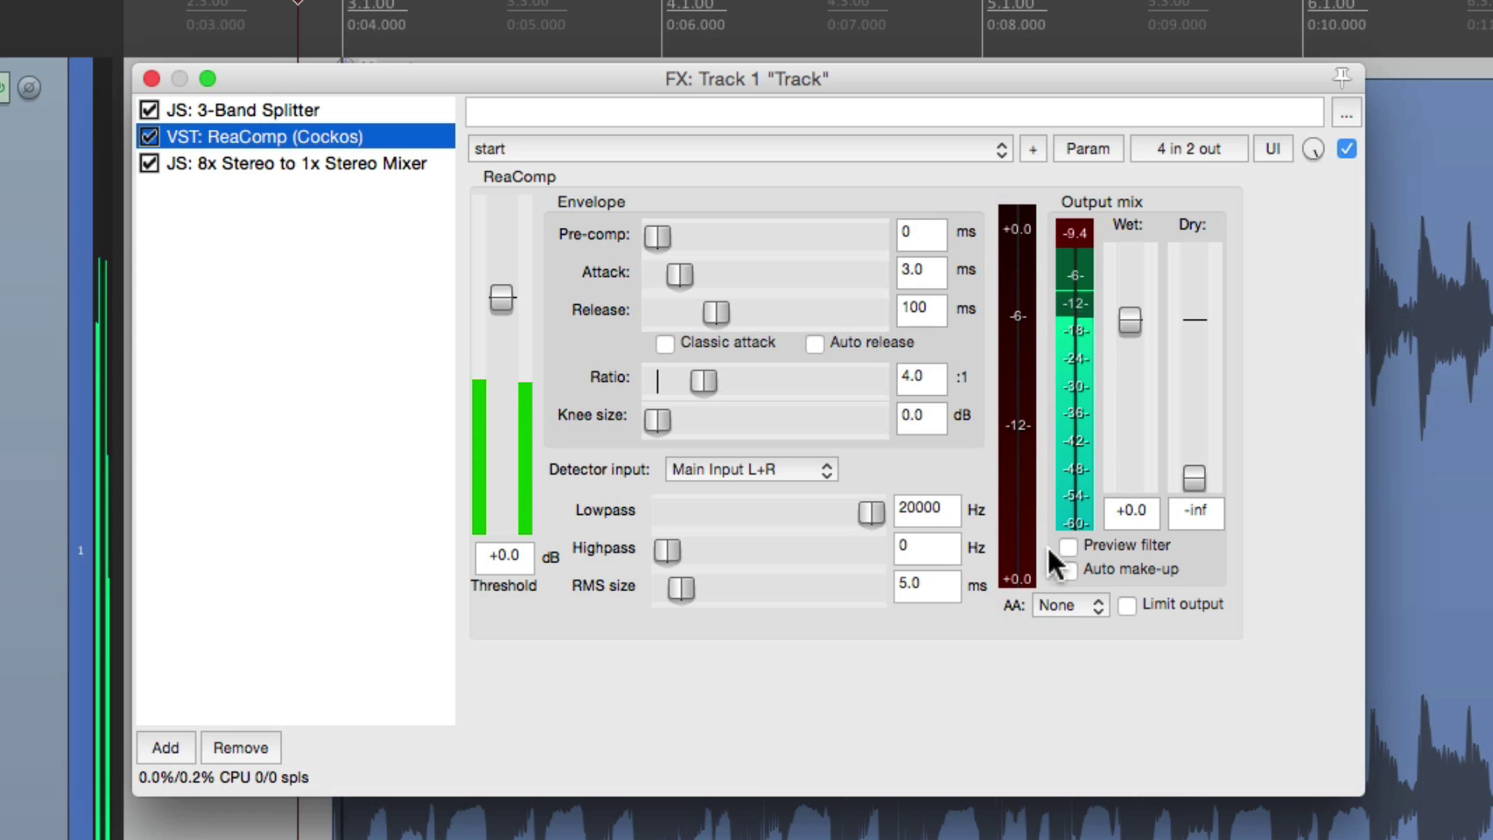
{"action": "left_click", "coordinate": [1067, 570]}
{"action": "left_click_drag", "start_coordinate": [501, 308], "coordinate": [501, 375]}
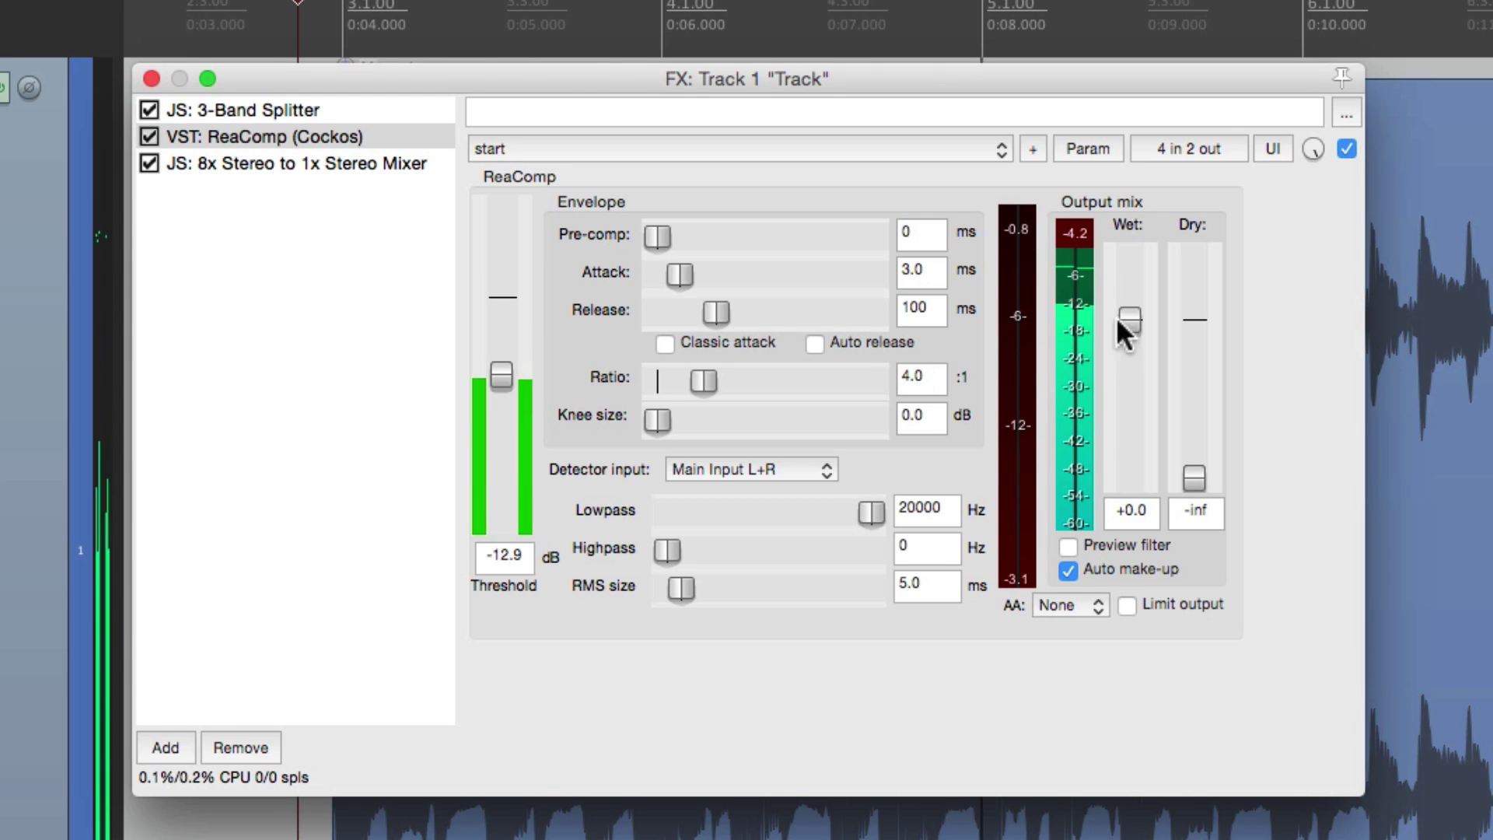
{"action": "mouse_move", "coordinate": [1126, 325]}
{"action": "left_mouse_down"}
{"action": "mouse_move", "coordinate": [1126, 471]}
{"action": "mouse_move", "coordinate": [1120, 337]}
{"action": "left_mouse_up"}
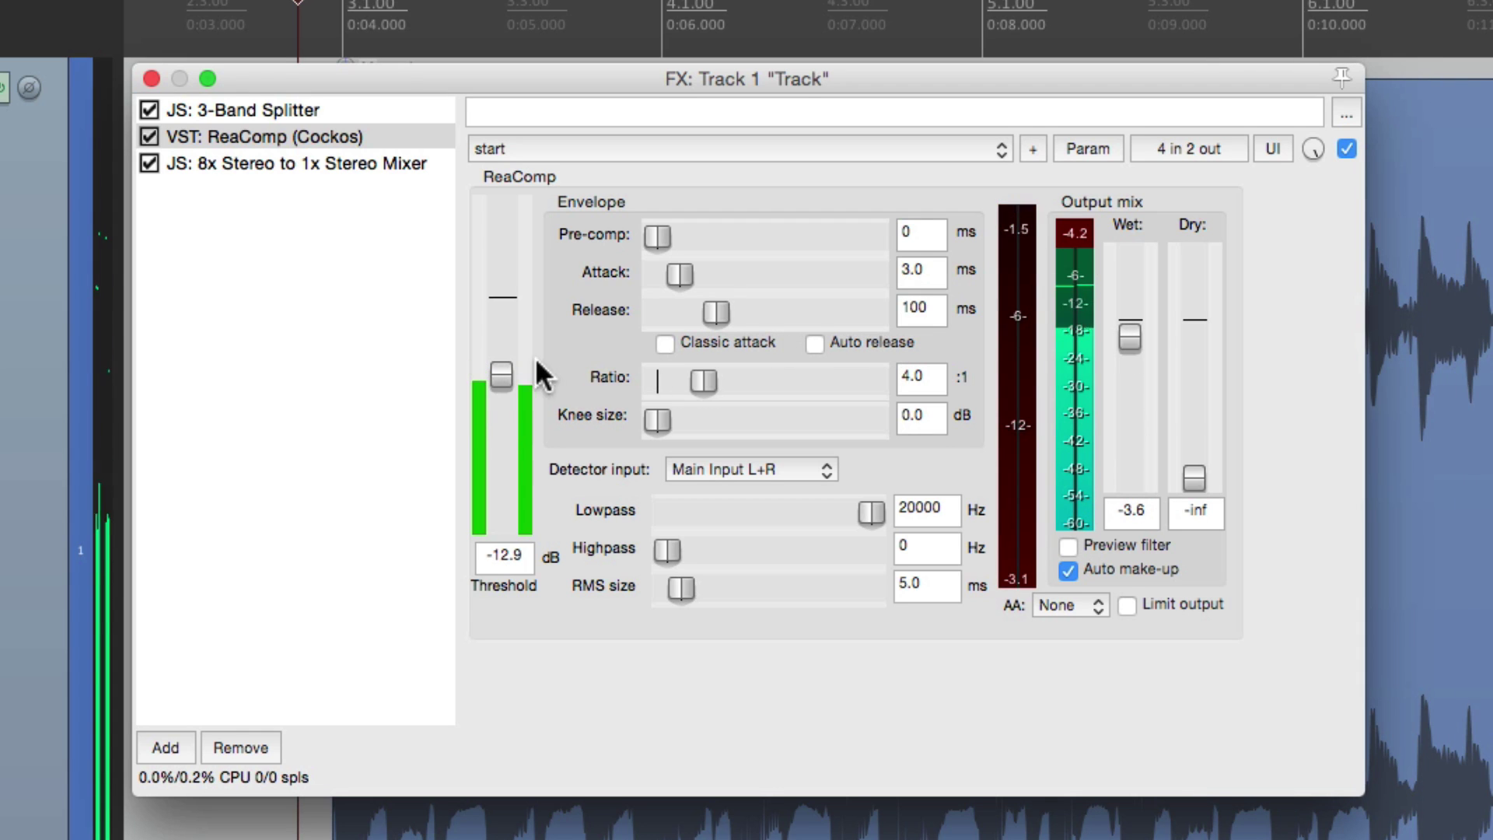
{"action": "left_click_drag", "start_coordinate": [496, 367], "coordinate": [535, 371]}
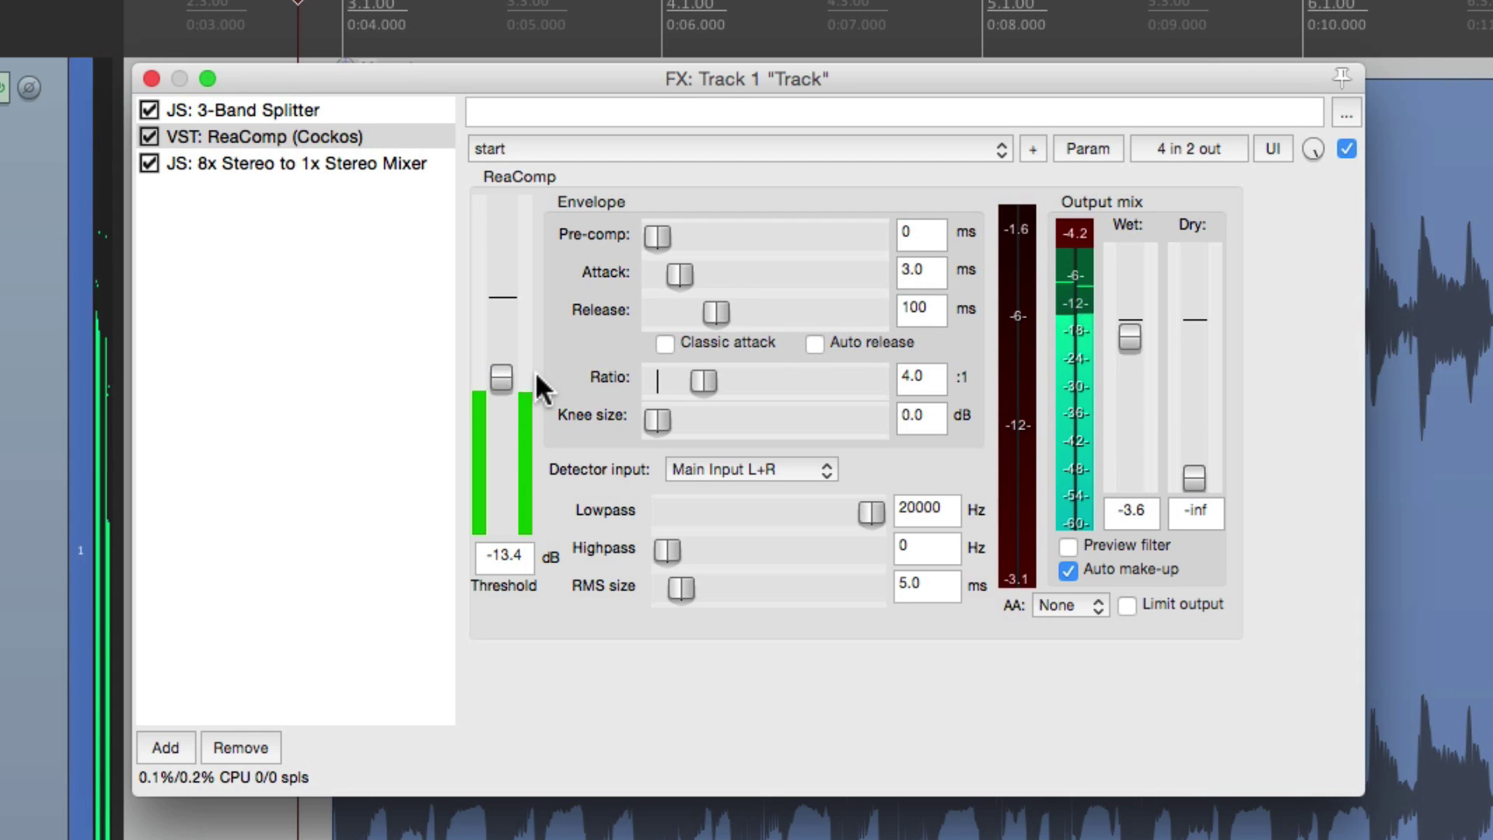
Step: In the stereo mixer, drop Level 3+4 and 5+6 to -60 dB and reset Level 1+2 to 0 dB
{"action": "left_click", "coordinate": [333, 166]}
{"action": "left_click_drag", "start_coordinate": [1048, 247], "coordinate": [820, 285]}
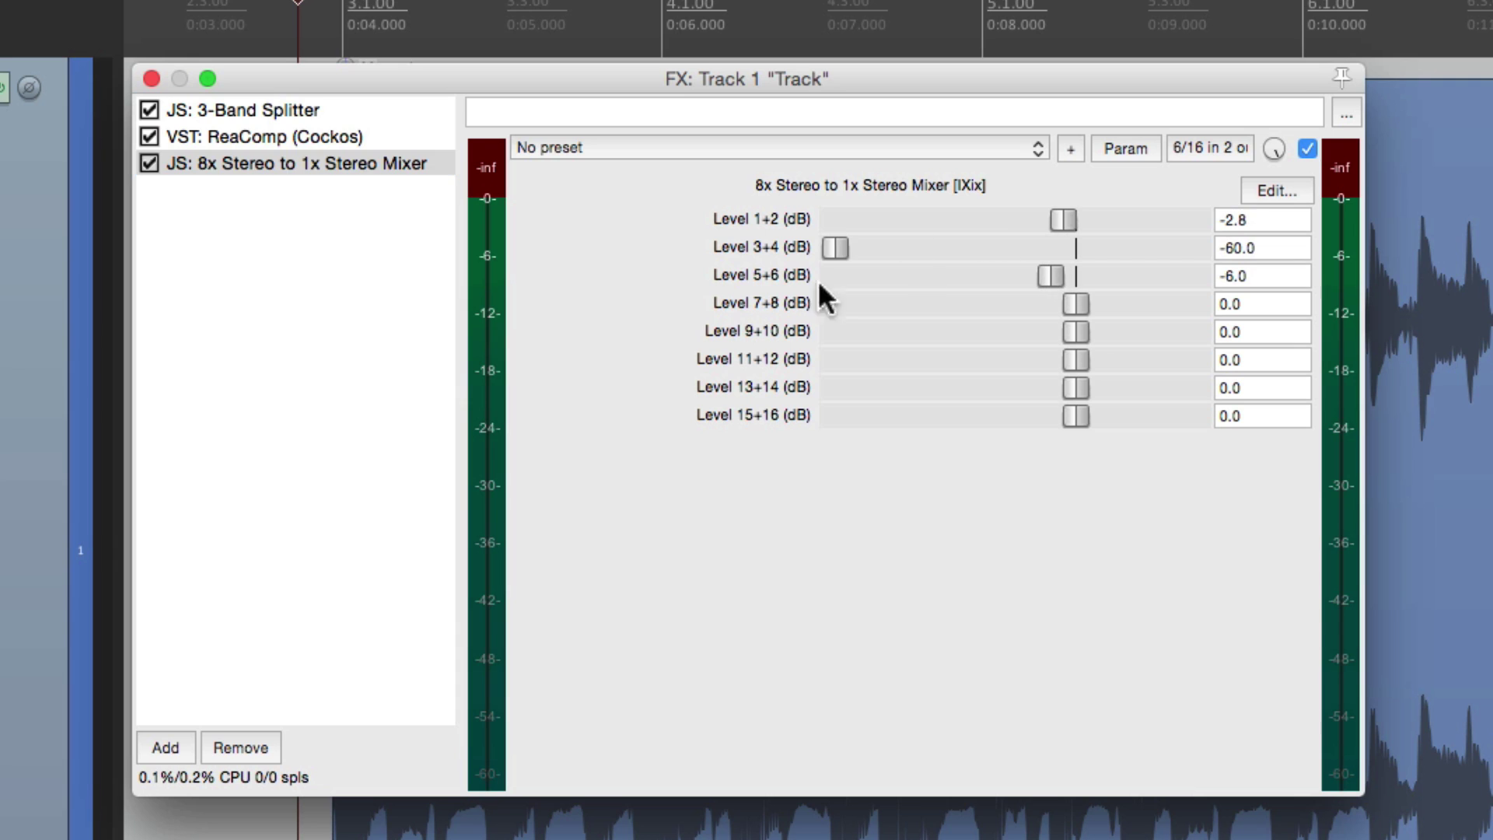
{"action": "left_click_drag", "start_coordinate": [1045, 280], "coordinate": [764, 288]}
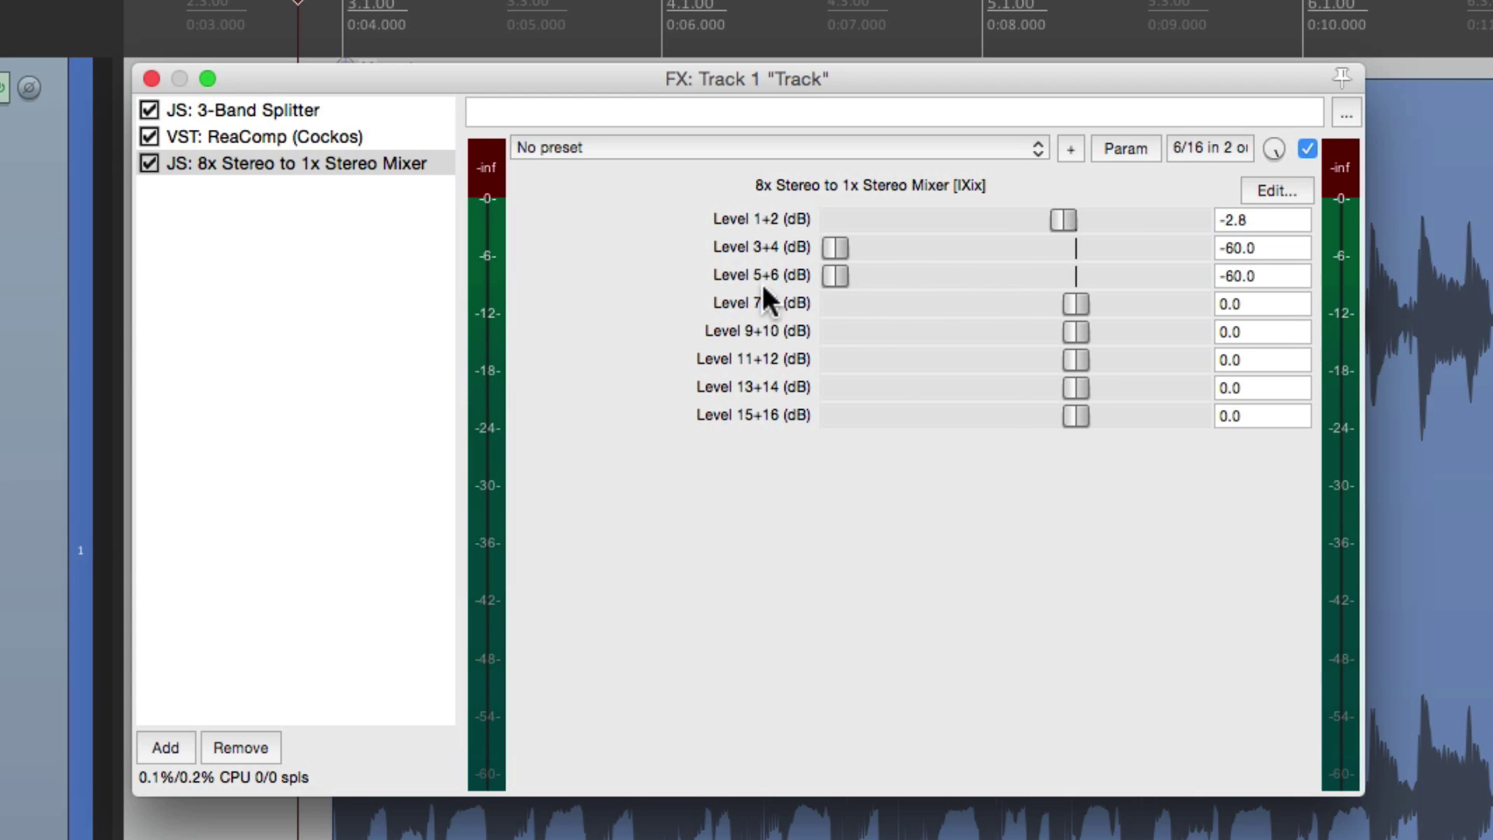
{"action": "double_click", "coordinate": [1063, 220]}
Step: Reset the first ReaComp's wet level to 0 dB and set its threshold to -20.2 dB
{"action": "left_click", "coordinate": [400, 143]}
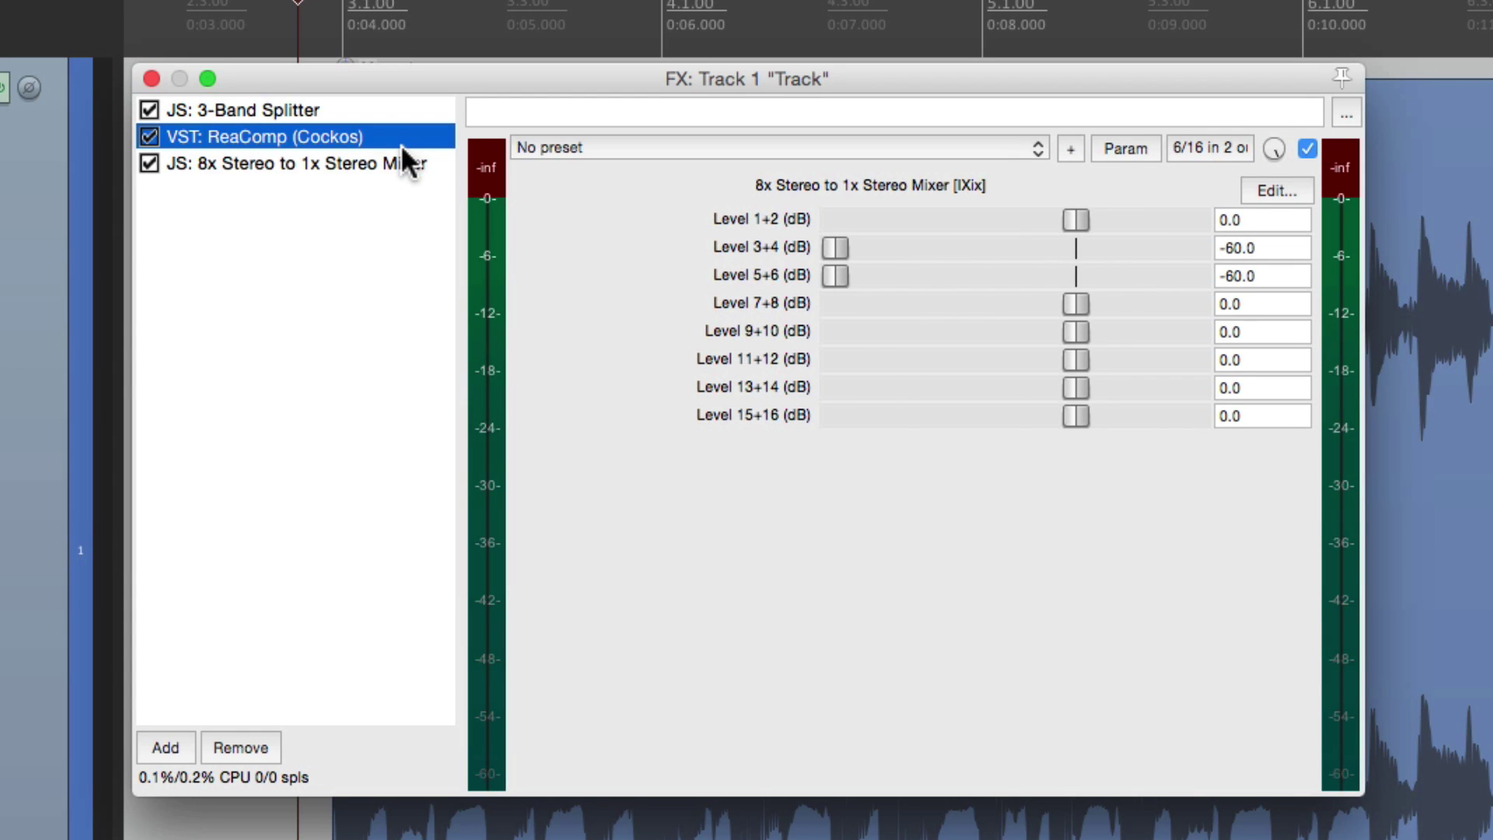
{"action": "left_click_drag", "start_coordinate": [502, 371], "coordinate": [501, 395]}
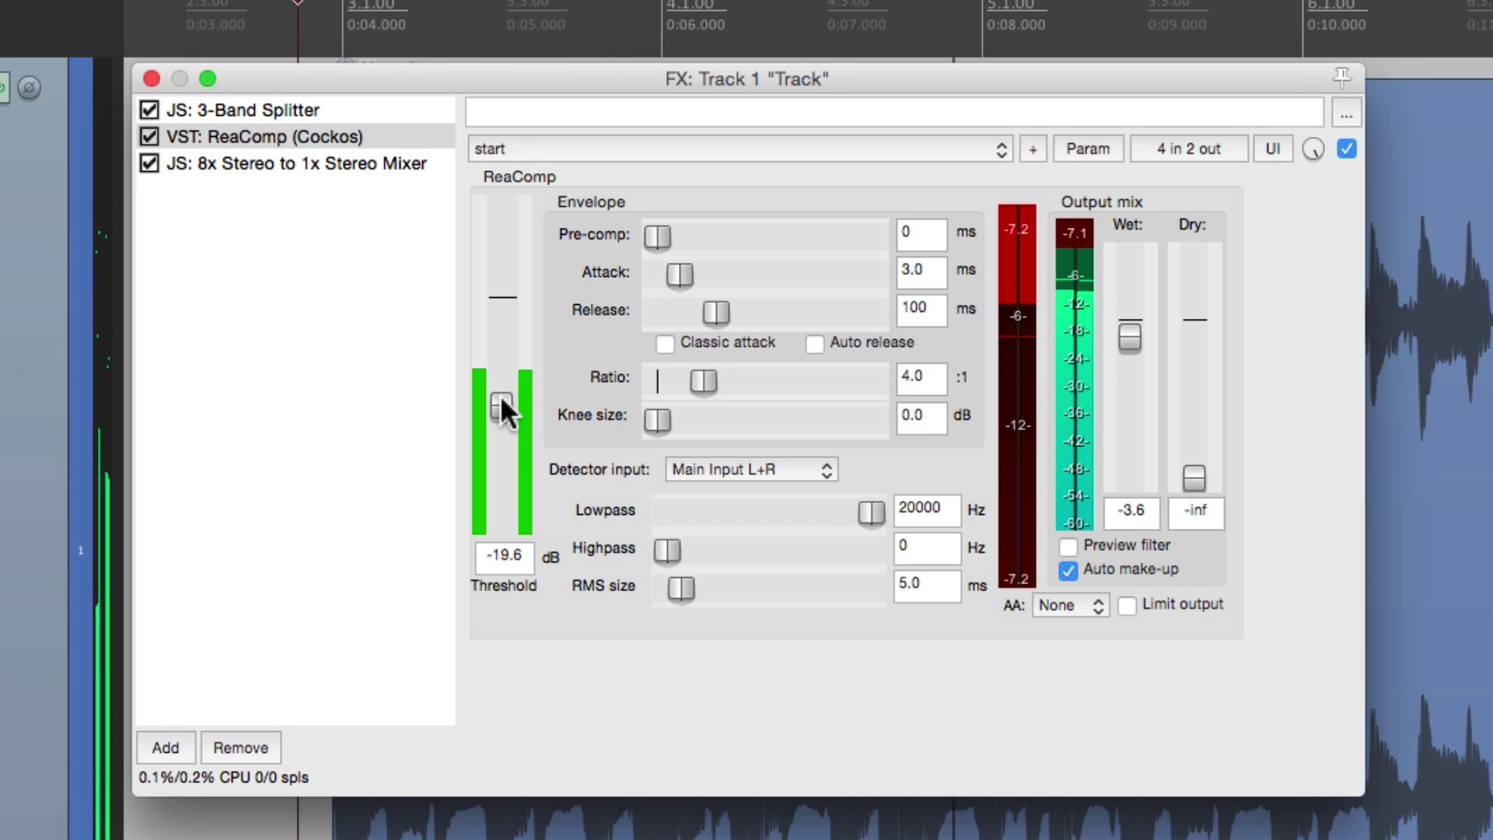
{"action": "double_click", "coordinate": [1127, 324]}
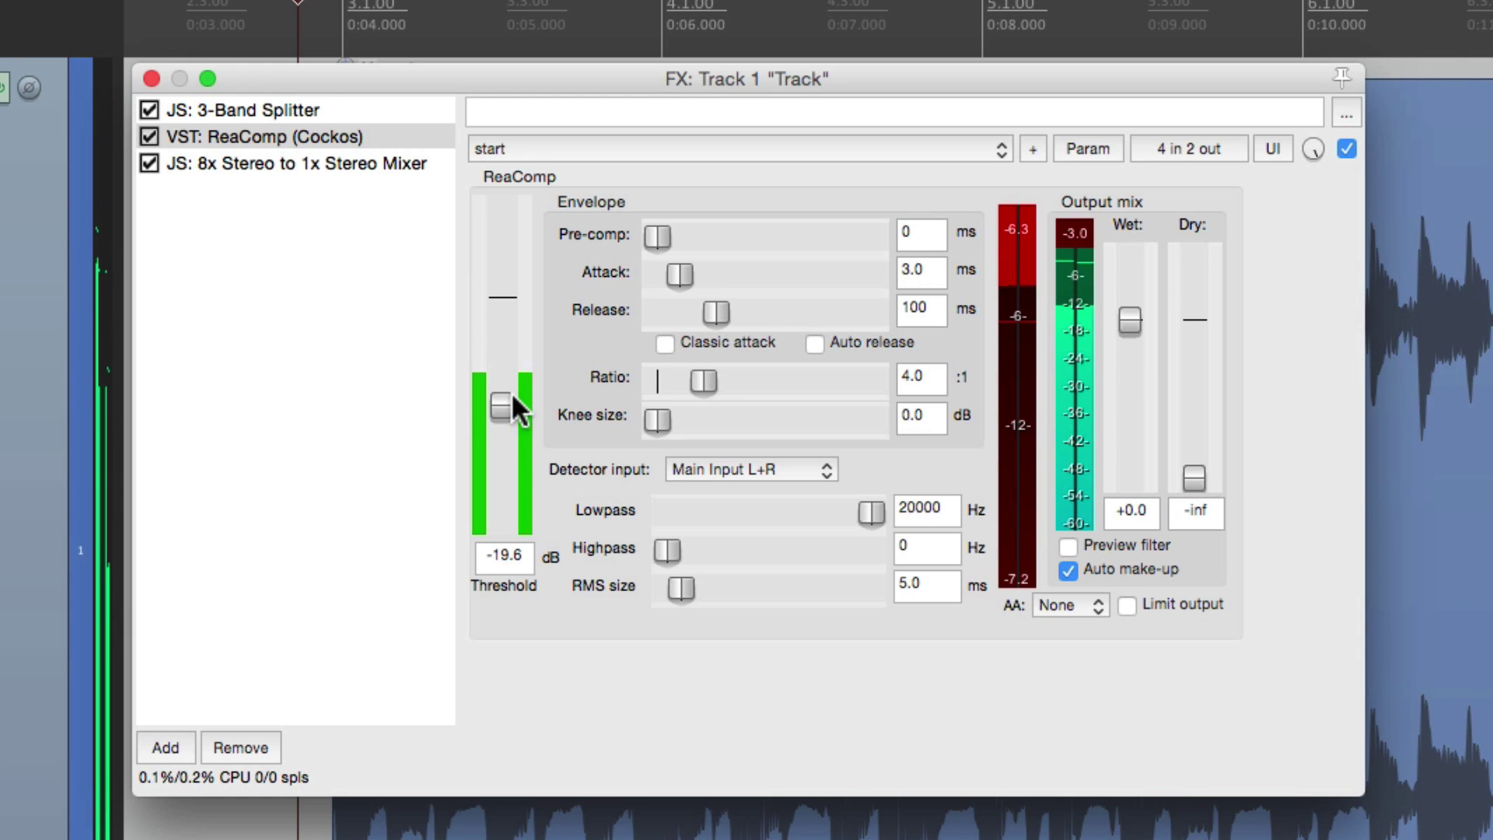
{"action": "left_click_drag", "start_coordinate": [502, 396], "coordinate": [502, 400]}
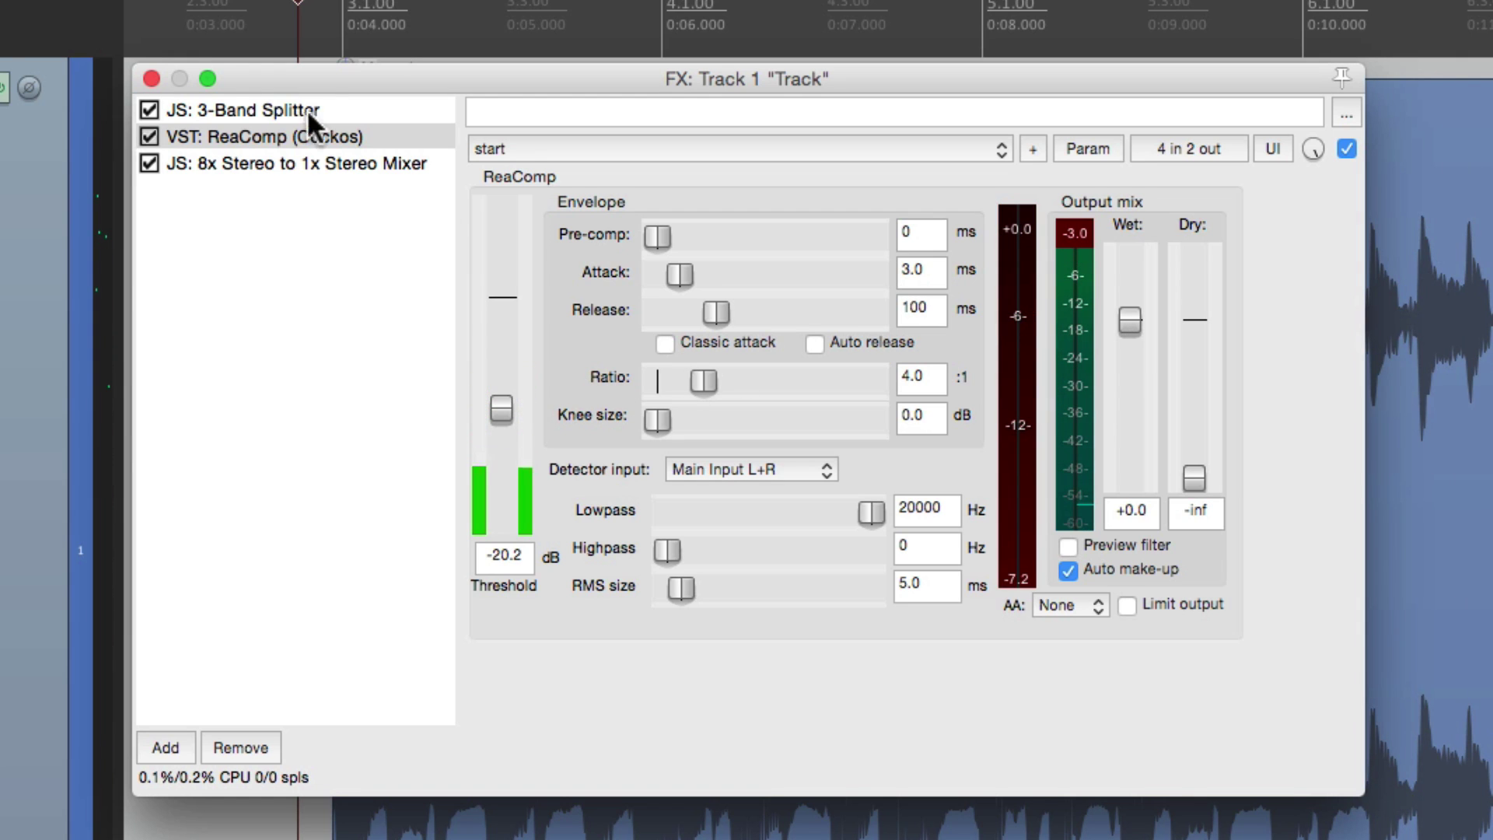
Step: Duplicate ReaComp, move the copy above the mixer, and route its right output to channel 4
{"action": "left_click", "coordinate": [280, 134]}
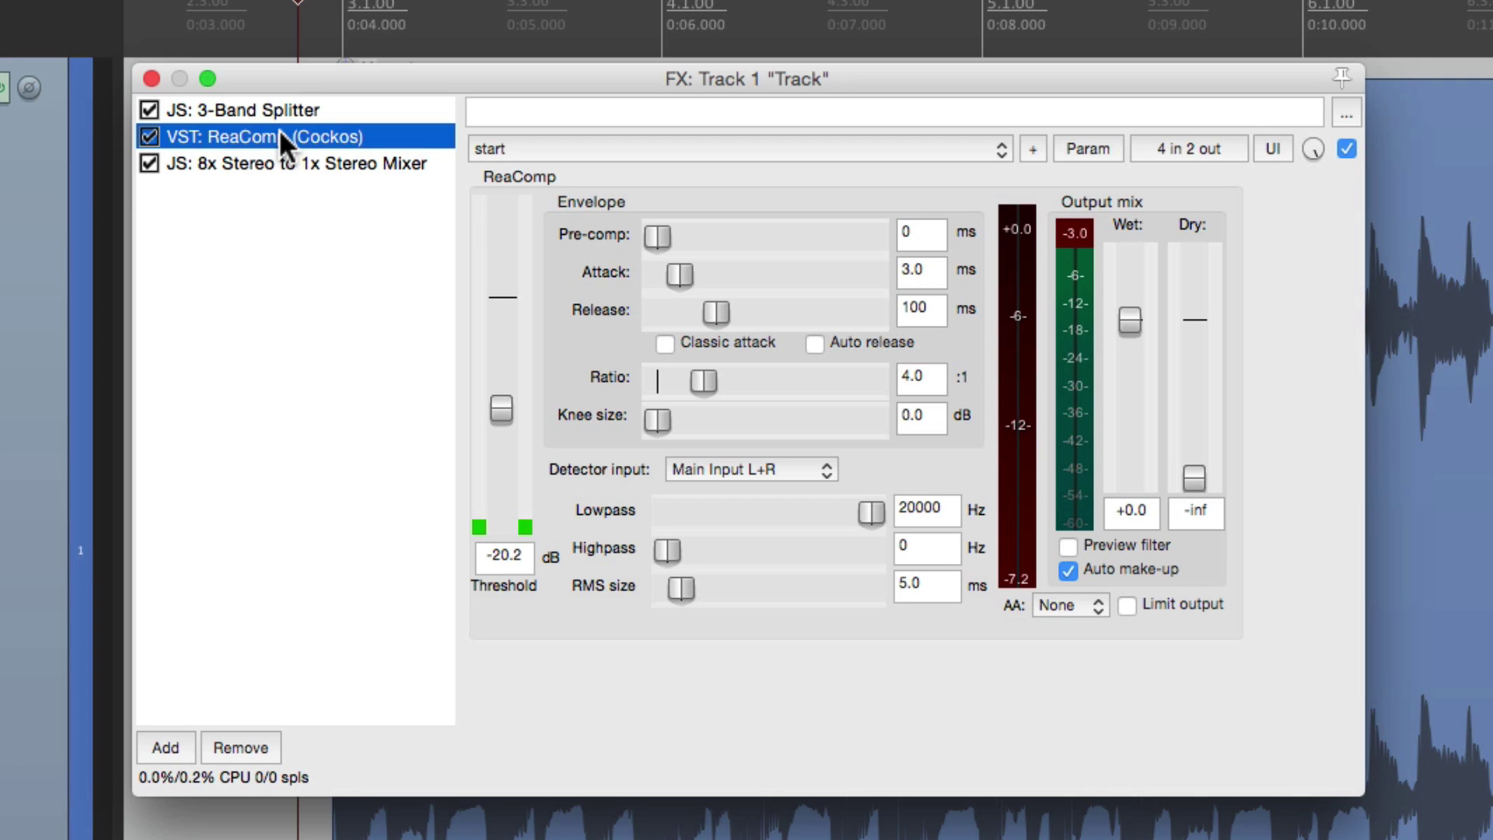
{"action": "key", "text": "super+v"}
{"action": "mouse_move", "coordinate": [256, 190]}
{"action": "left_mouse_down"}
{"action": "mouse_move", "coordinate": [266, 156]}
{"action": "mouse_move", "coordinate": [269, 168]}
{"action": "left_mouse_up"}
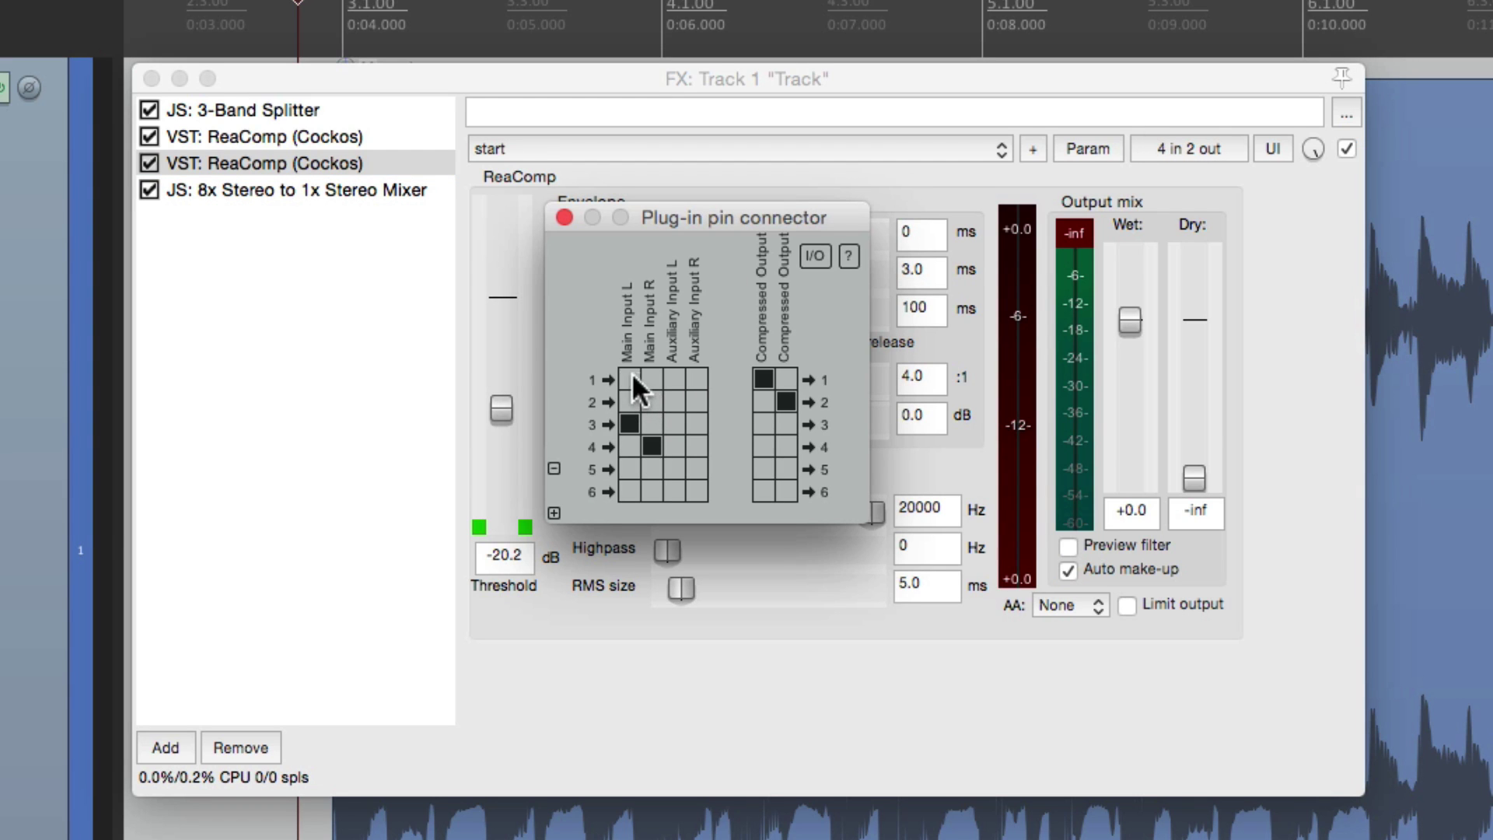
{"action": "left_click", "coordinate": [786, 440]}
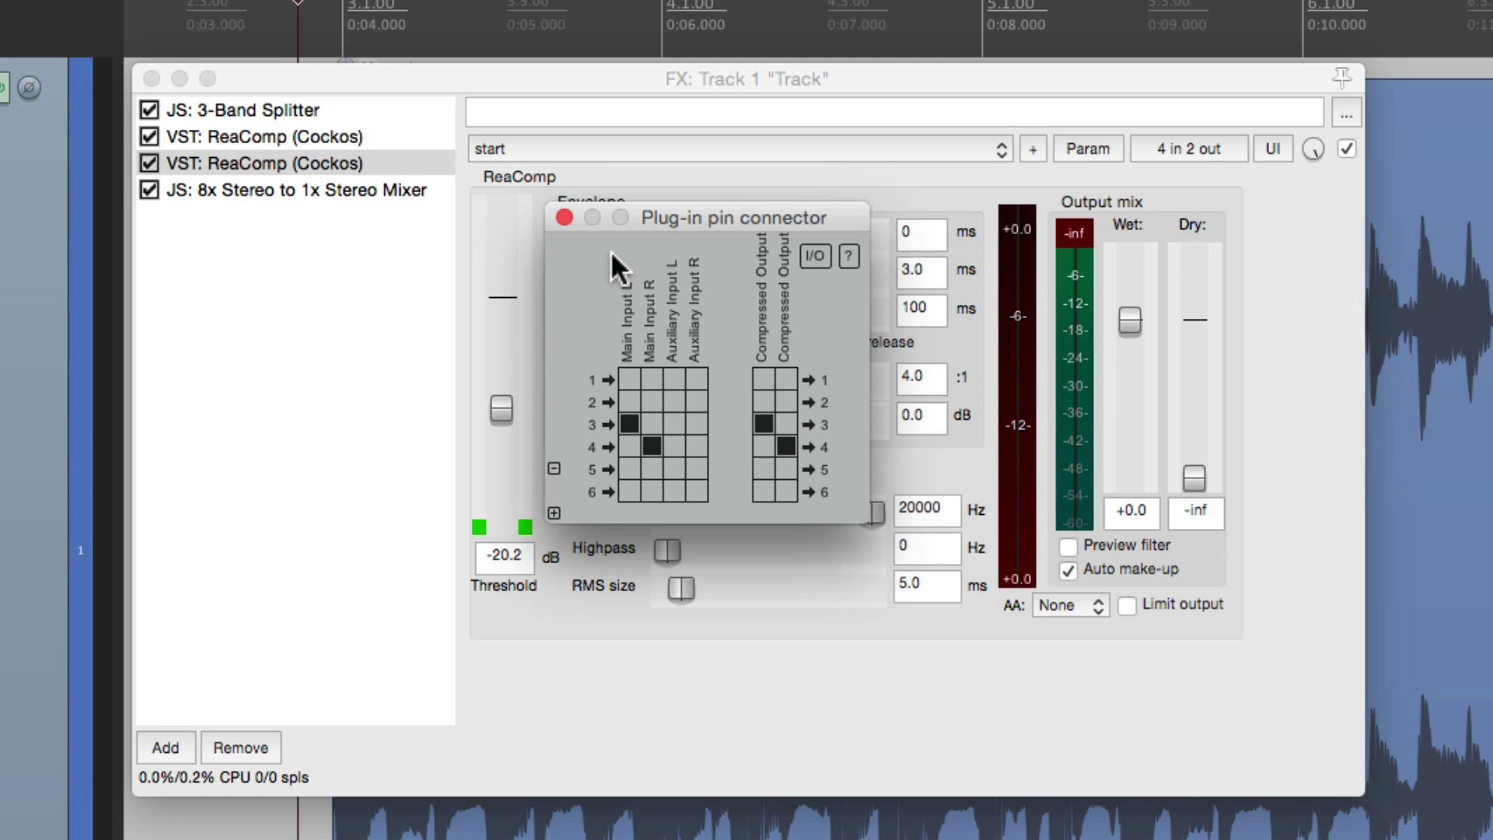
{"action": "left_click", "coordinate": [565, 217]}
Step: Solo the mid band in the mixer: Level 3+4 at 0 dB, Level 1+2 at -60 dB
{"action": "left_click", "coordinate": [399, 190]}
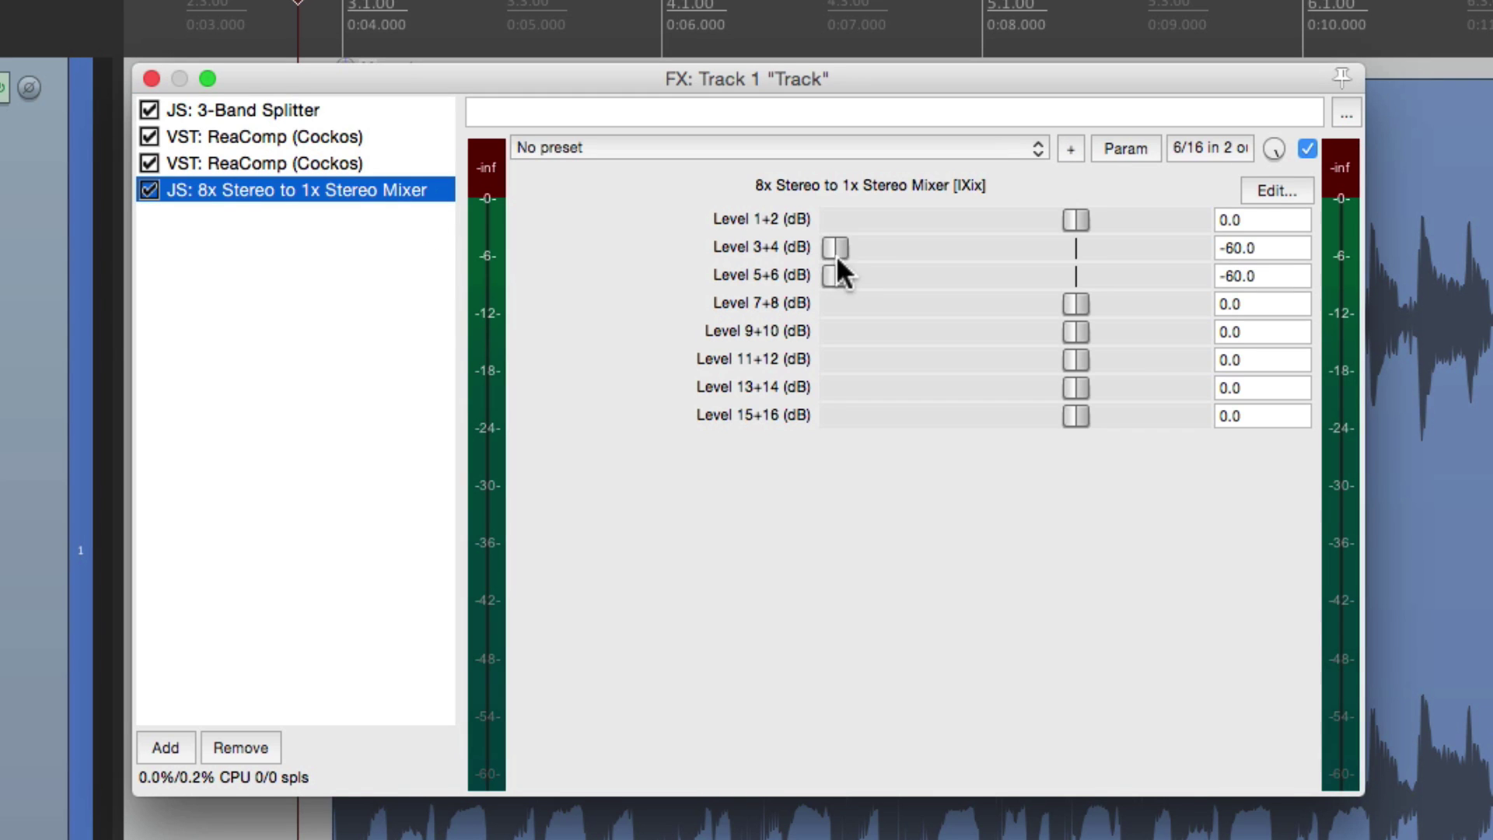
{"action": "double_click", "coordinate": [836, 247]}
{"action": "left_click_drag", "start_coordinate": [1075, 220], "coordinate": [812, 263]}
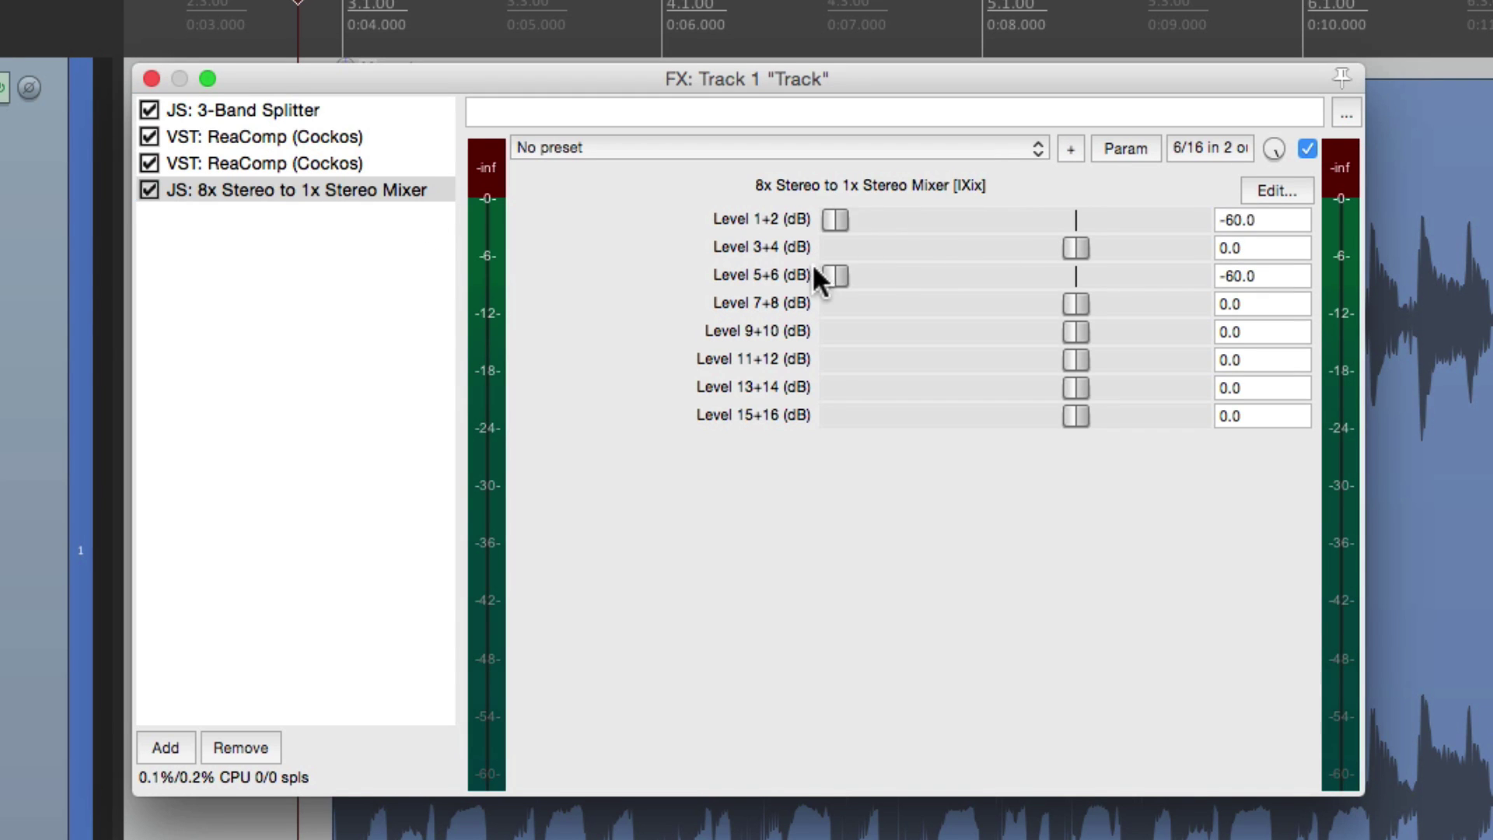
Step: Set the second ReaComp to wet -3.9 dB, release 21 ms, attack 0.8 ms, threshold -21.5 dB
{"action": "left_click", "coordinate": [389, 163]}
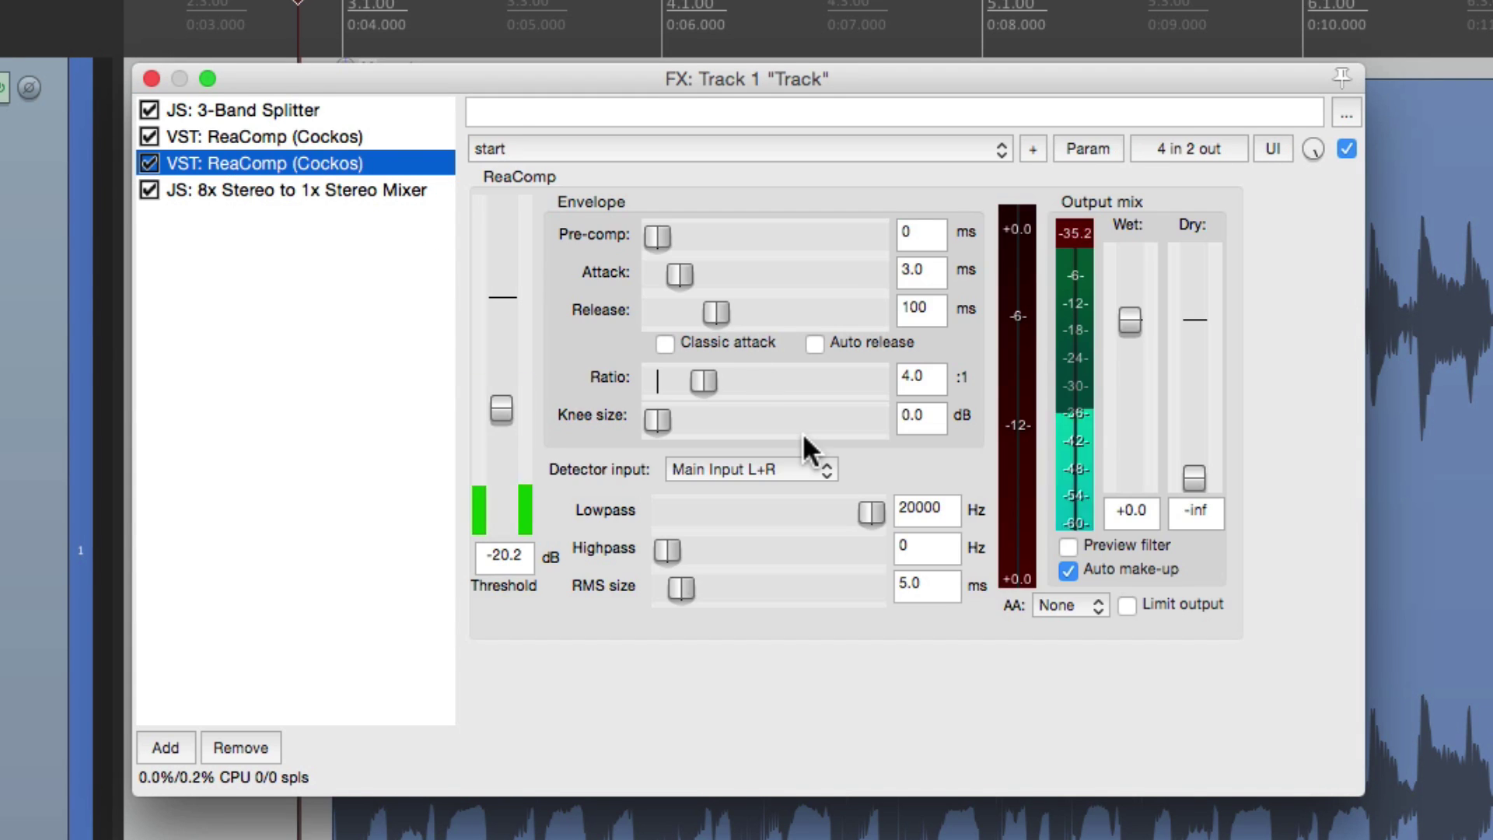
{"action": "left_click", "coordinate": [502, 414]}
{"action": "left_click_drag", "start_coordinate": [497, 411], "coordinate": [495, 401]}
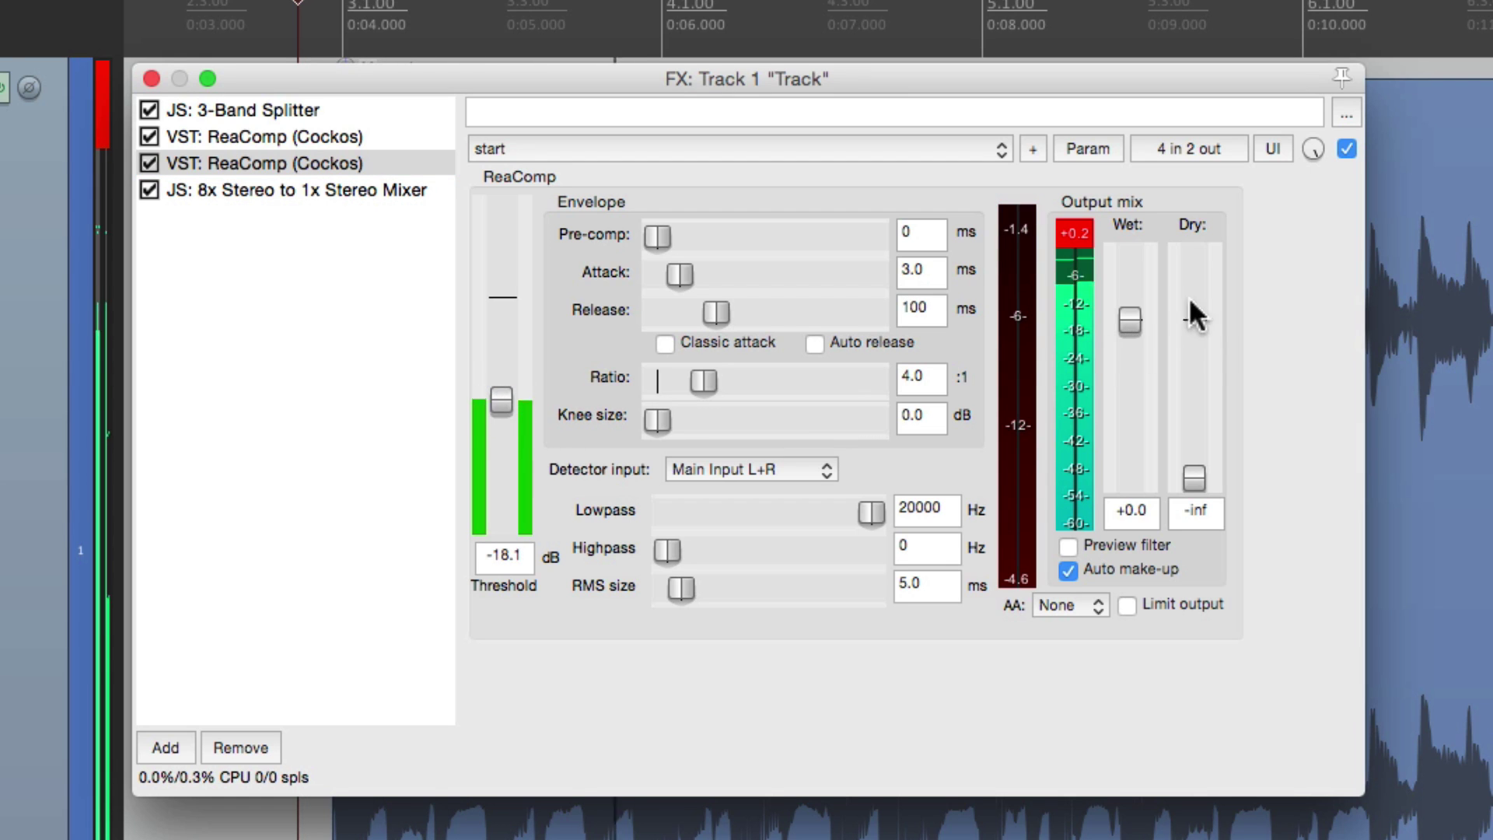
{"action": "left_click_drag", "start_coordinate": [1130, 321], "coordinate": [1129, 337]}
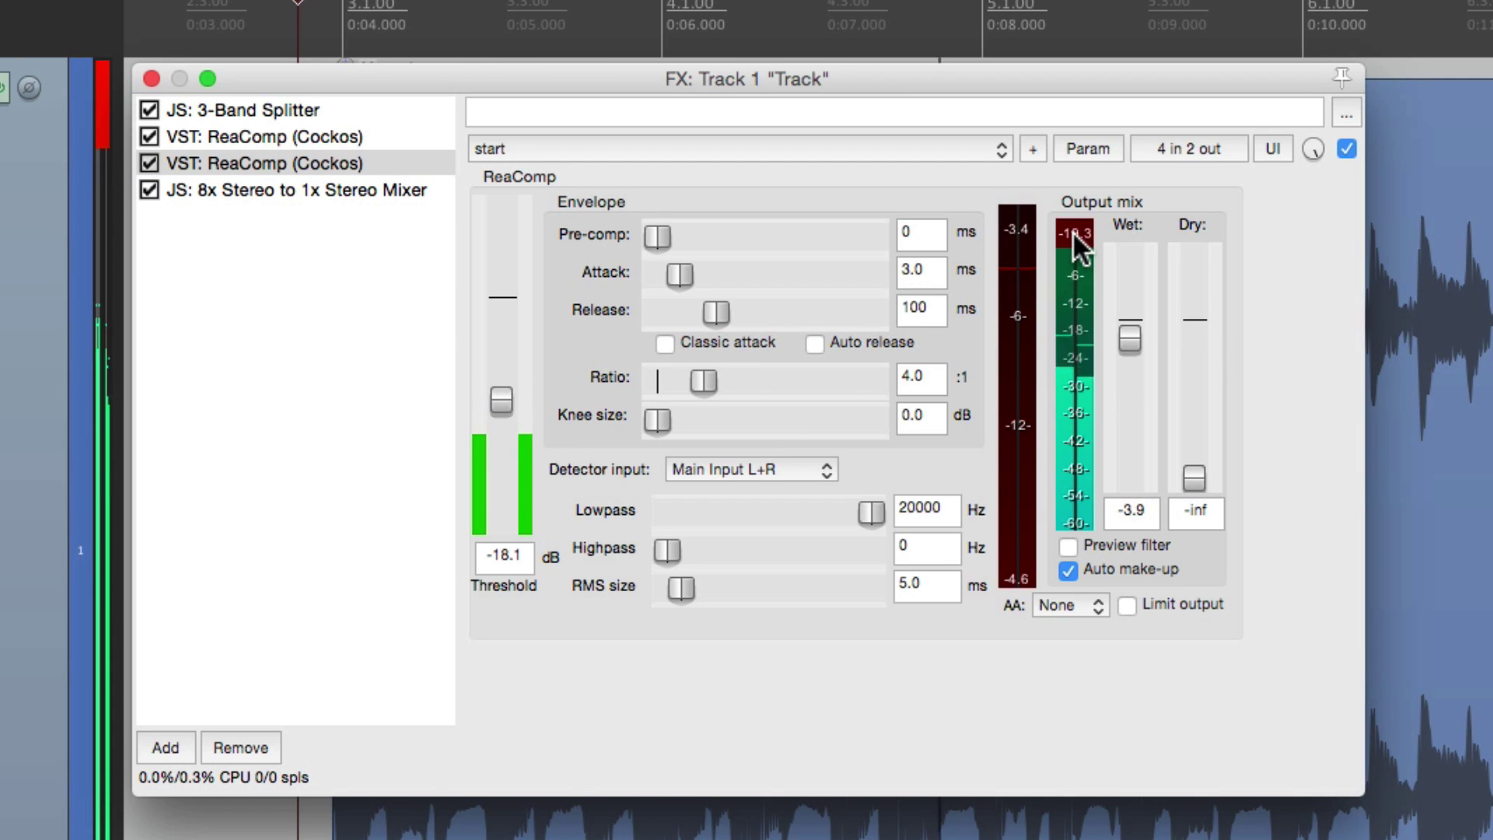
{"action": "left_click_drag", "start_coordinate": [502, 399], "coordinate": [498, 404]}
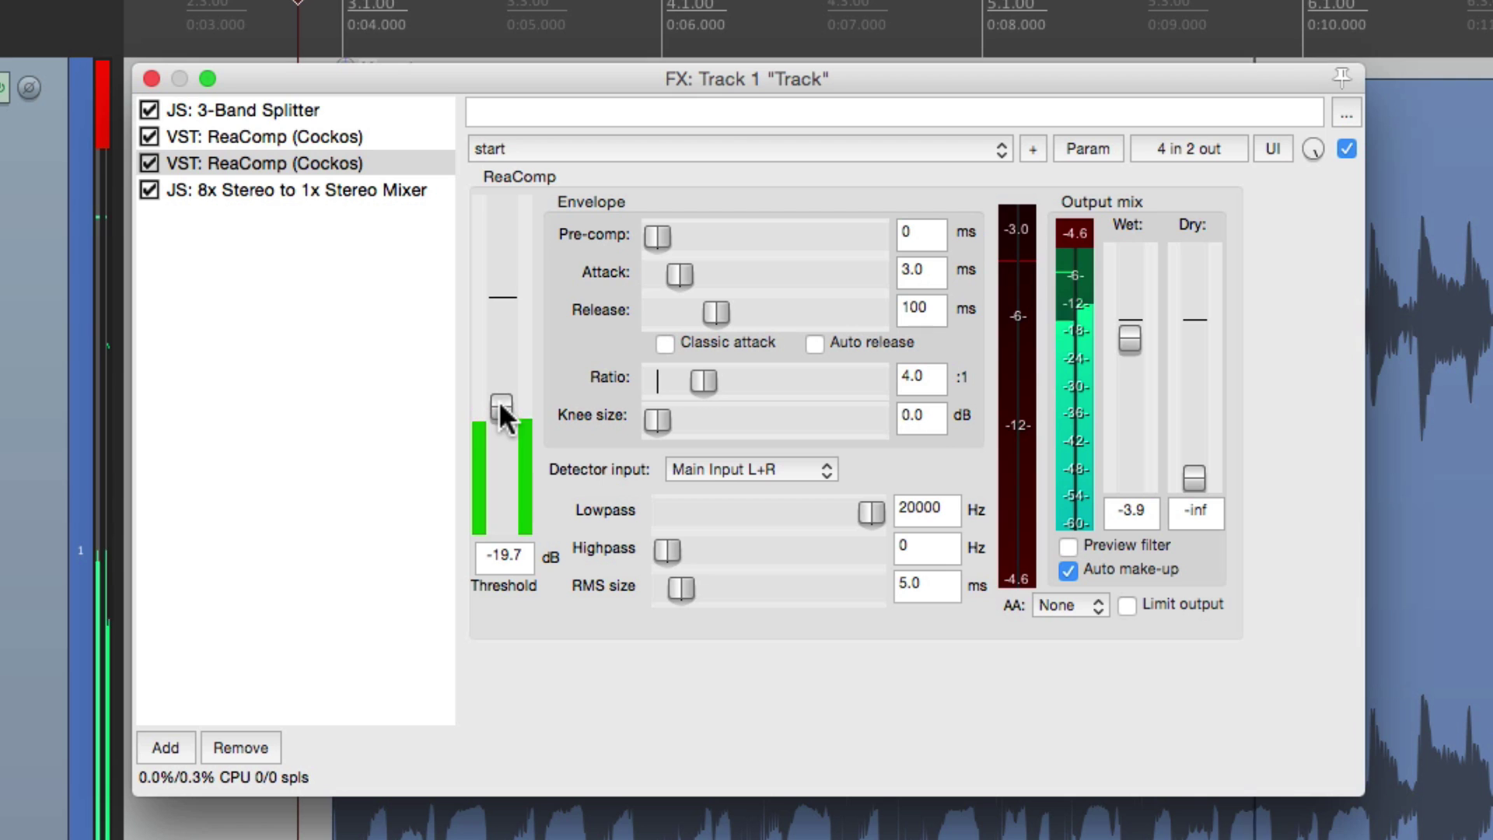
{"action": "left_click_drag", "start_coordinate": [693, 310], "coordinate": [670, 276]}
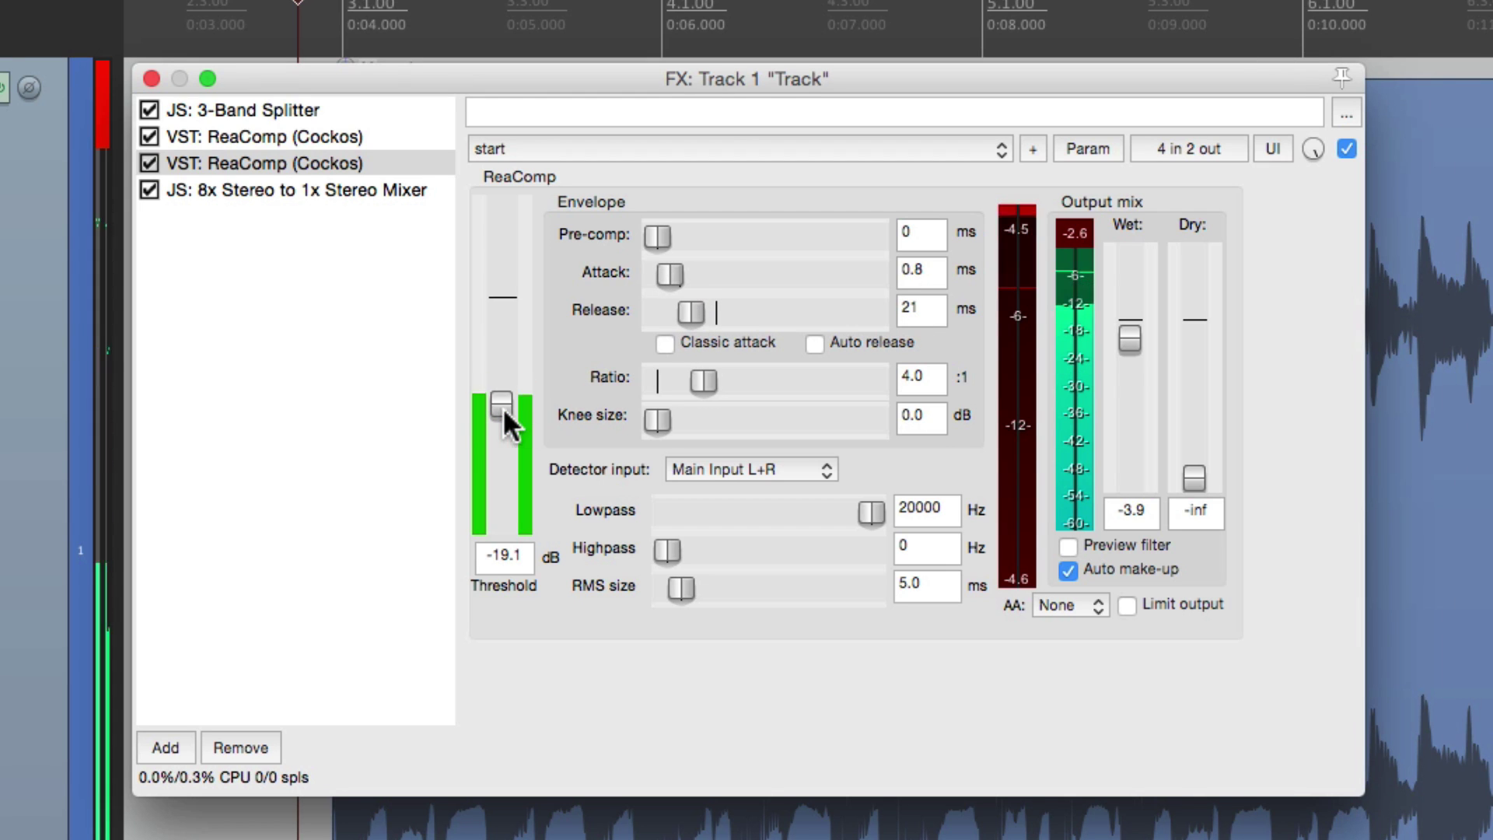
{"action": "left_click_drag", "start_coordinate": [502, 408], "coordinate": [502, 416]}
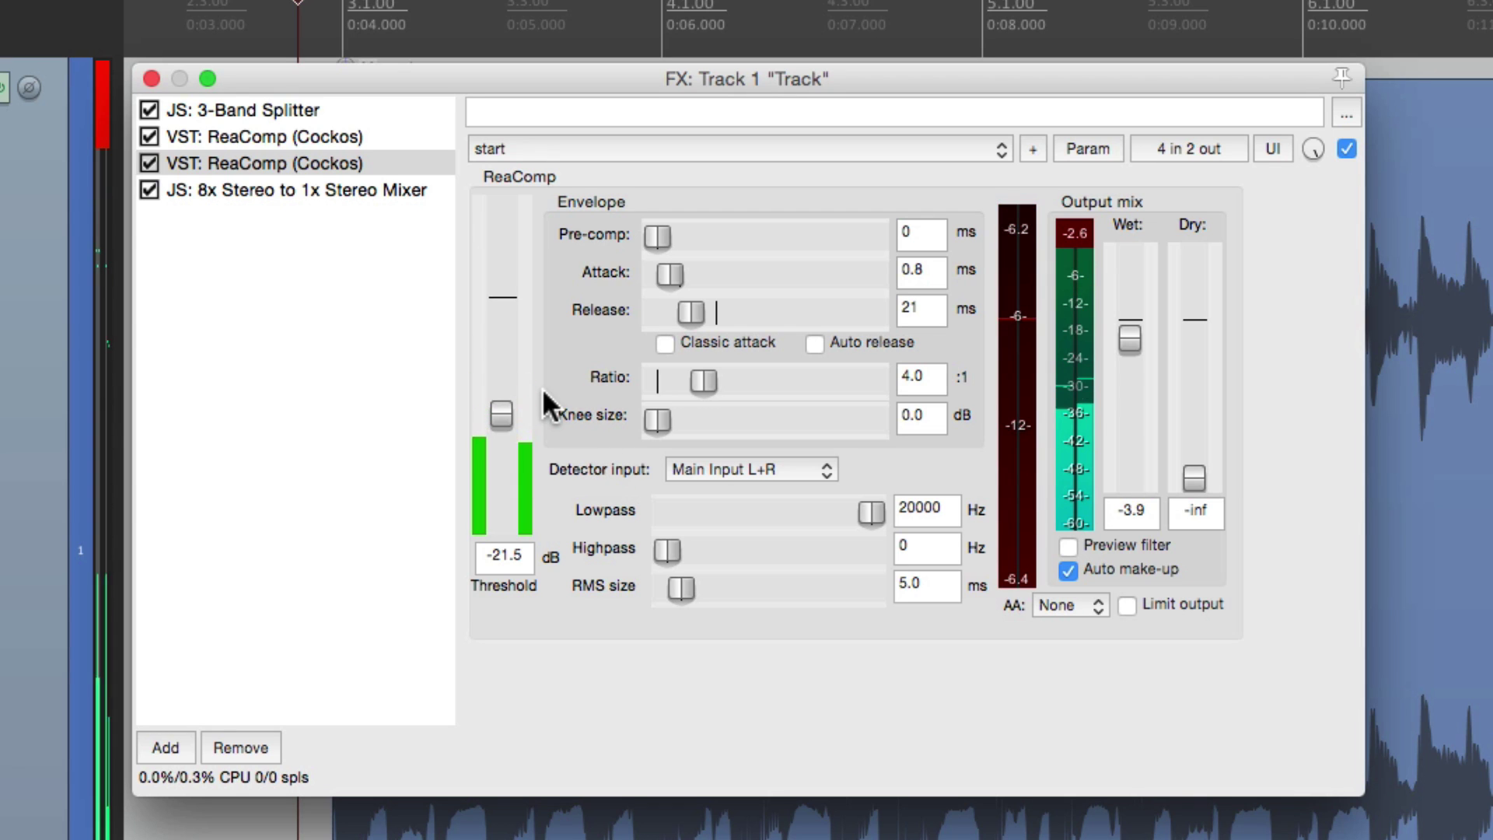
{"action": "left_click", "coordinate": [315, 163]}
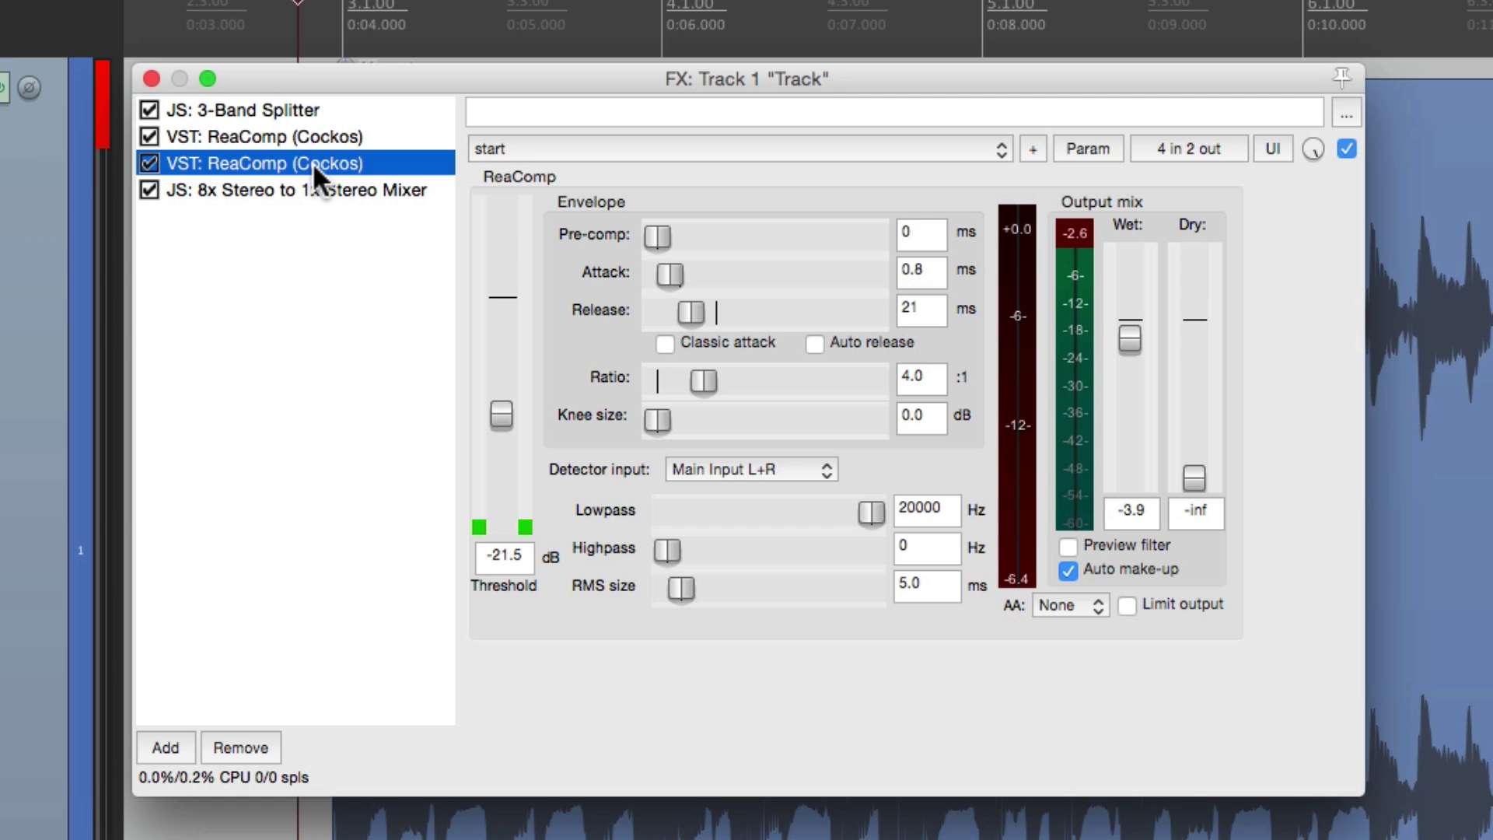
Step: Duplicate the second ReaComp, move the copy above the mixer, and route it to pins 5/6
{"action": "key", "text": "super+v"}
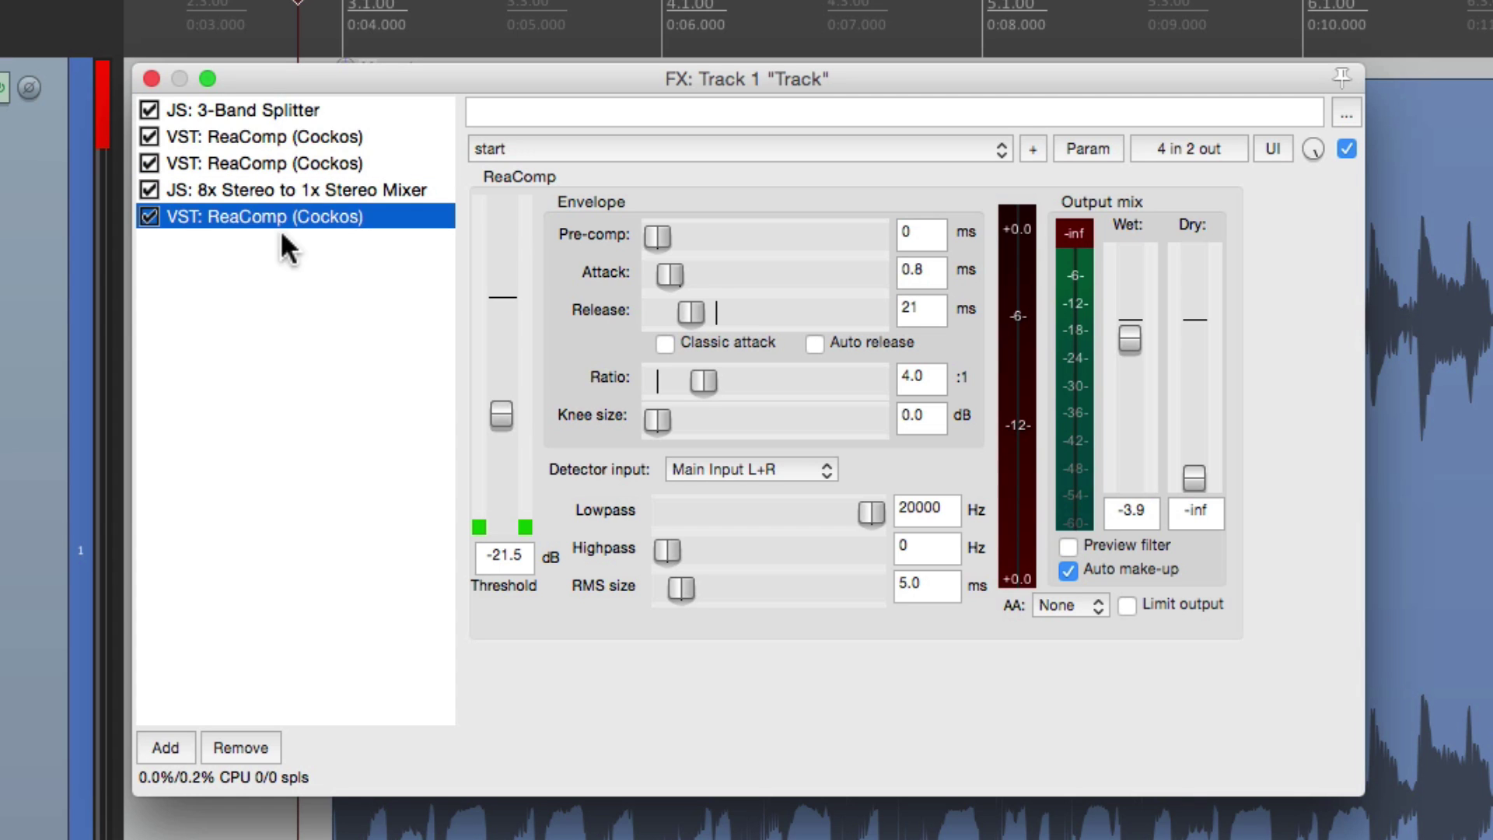
{"action": "left_click_drag", "start_coordinate": [257, 169], "coordinate": [250, 184]}
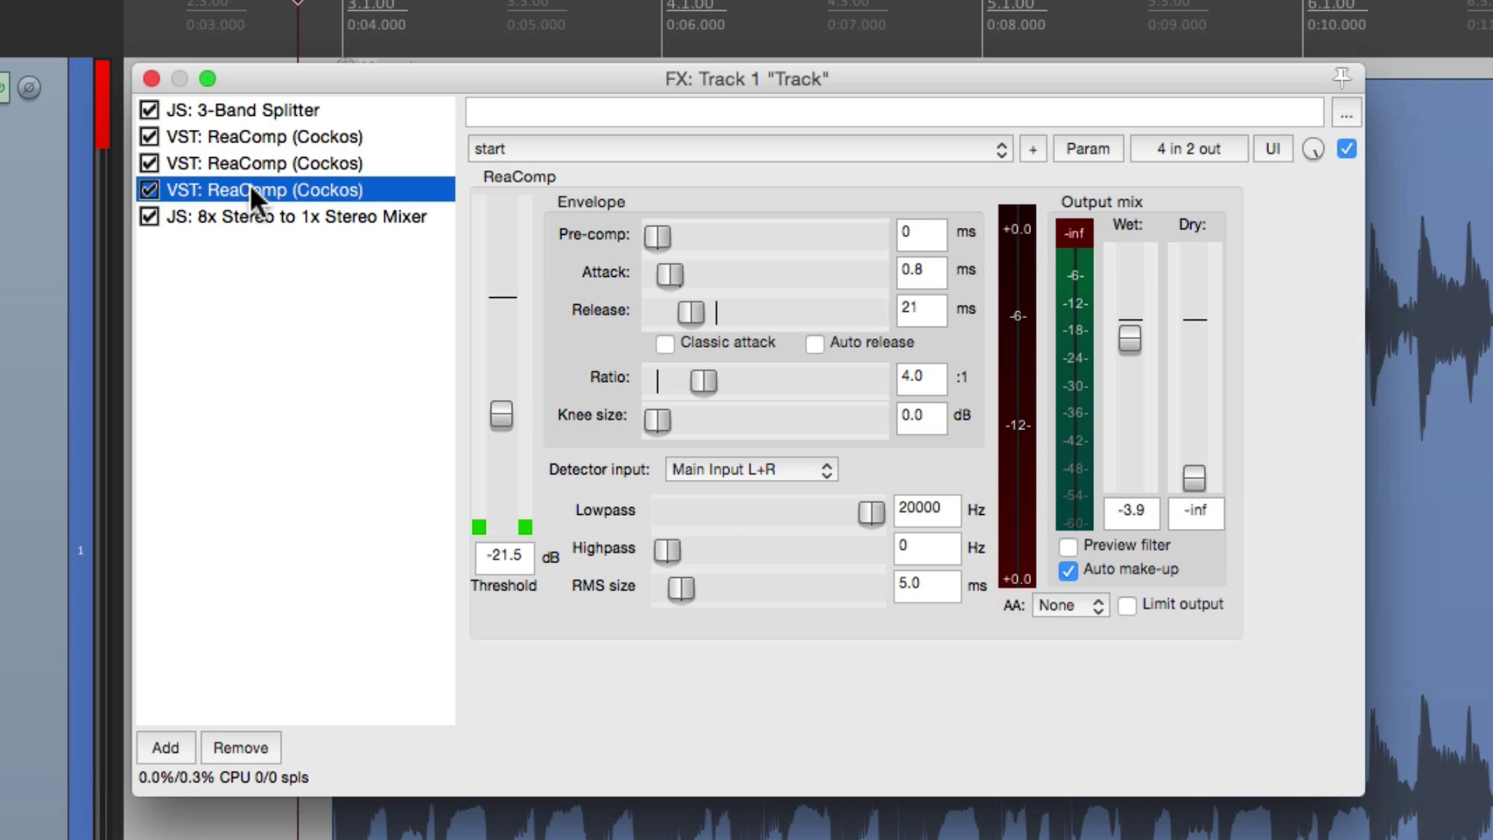
{"action": "left_click", "coordinate": [1158, 149]}
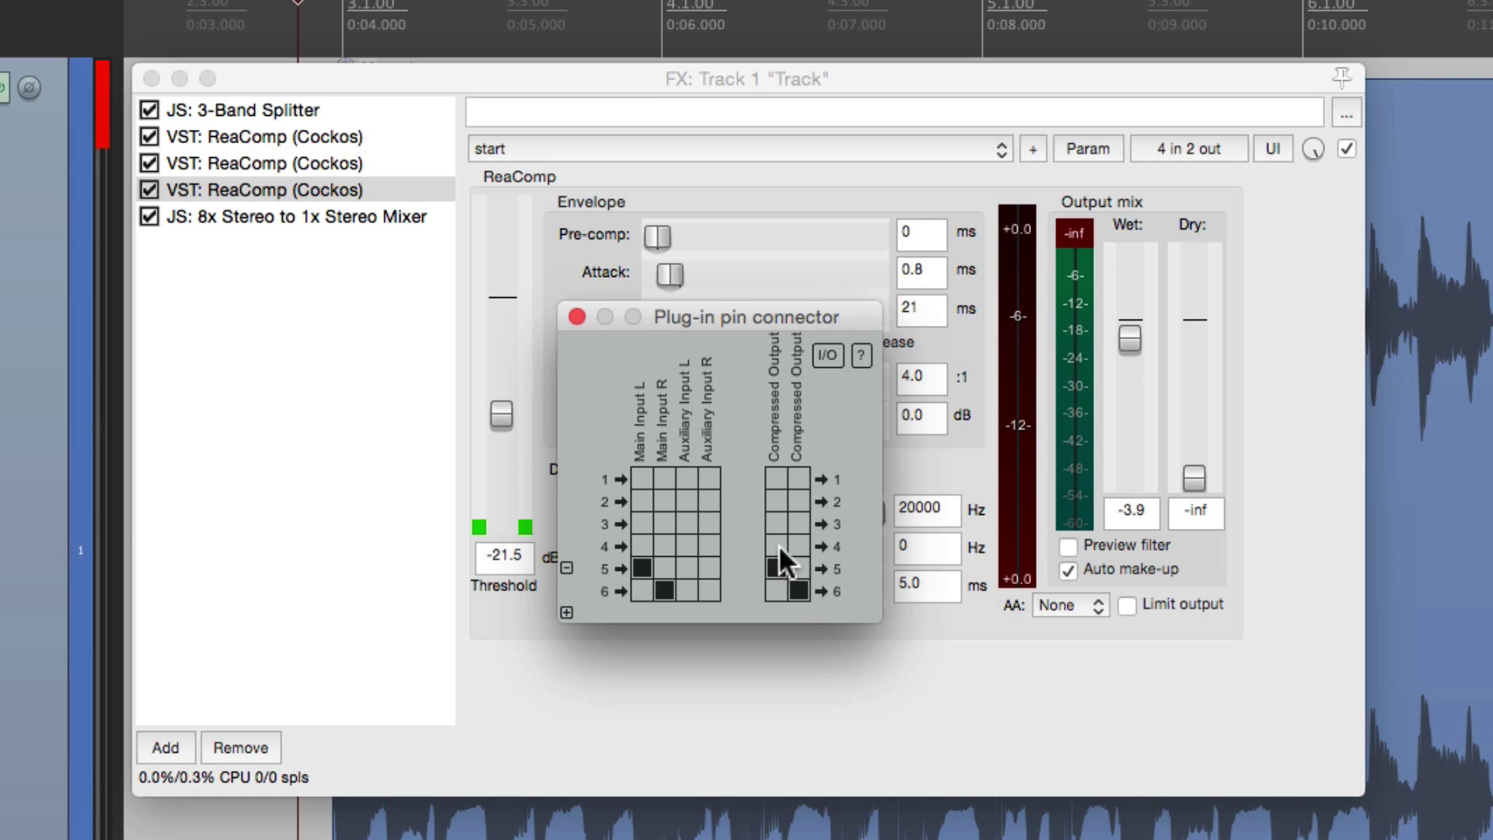
{"action": "left_click", "coordinate": [576, 316]}
Step: Solo the high band in the mixer: Level 3+4 at -60 dB, Level 5+6 at 0 dB
{"action": "left_click", "coordinate": [289, 217]}
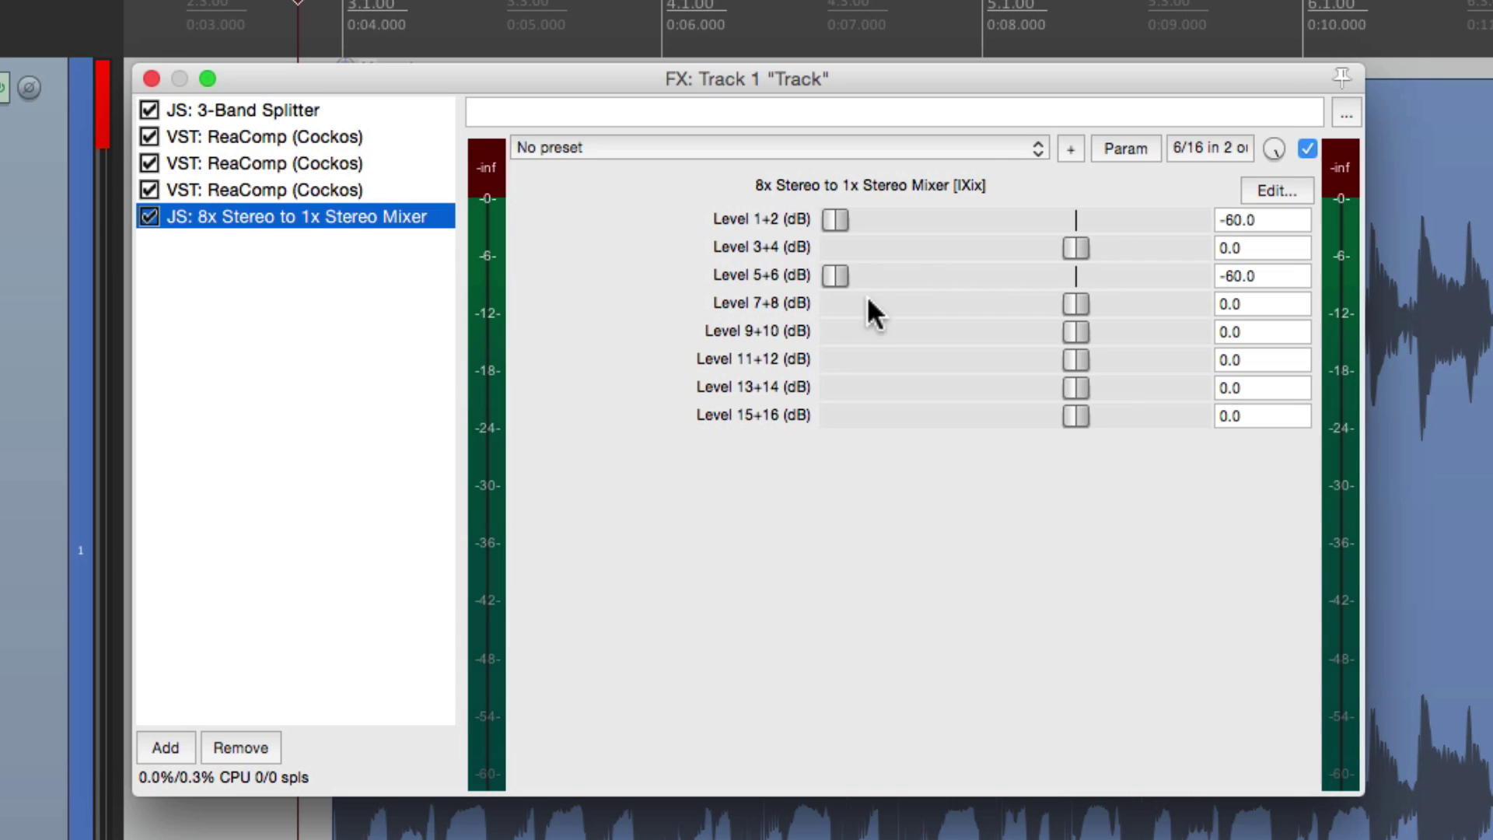
{"action": "left_click_drag", "start_coordinate": [1077, 247], "coordinate": [726, 274]}
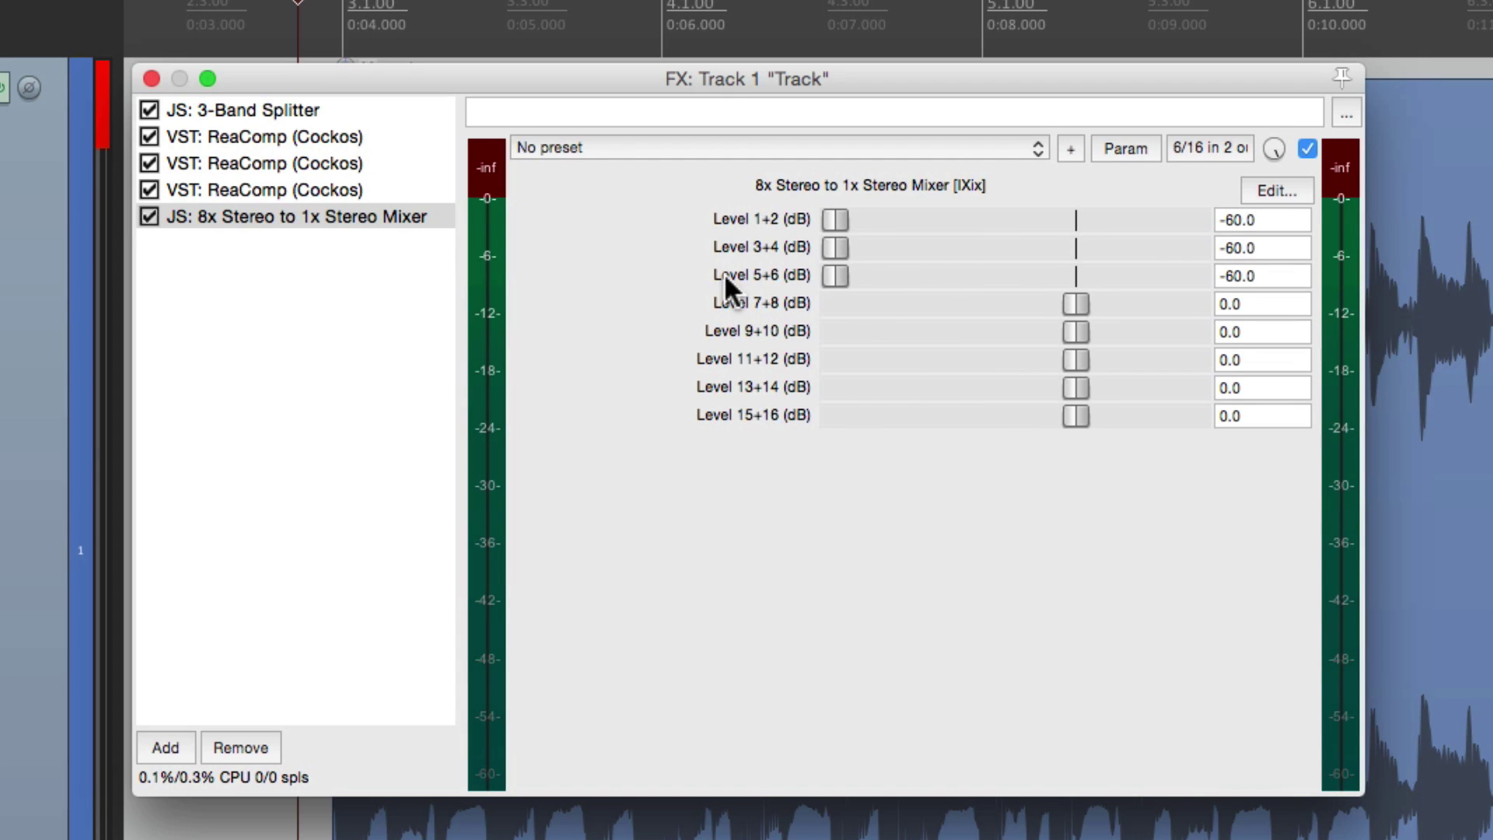
{"action": "double_click", "coordinate": [831, 278]}
Step: Set the third ReaComp to threshold -30.3 dB, release 8 ms, and attack 1.8 ms
{"action": "left_click", "coordinate": [337, 187]}
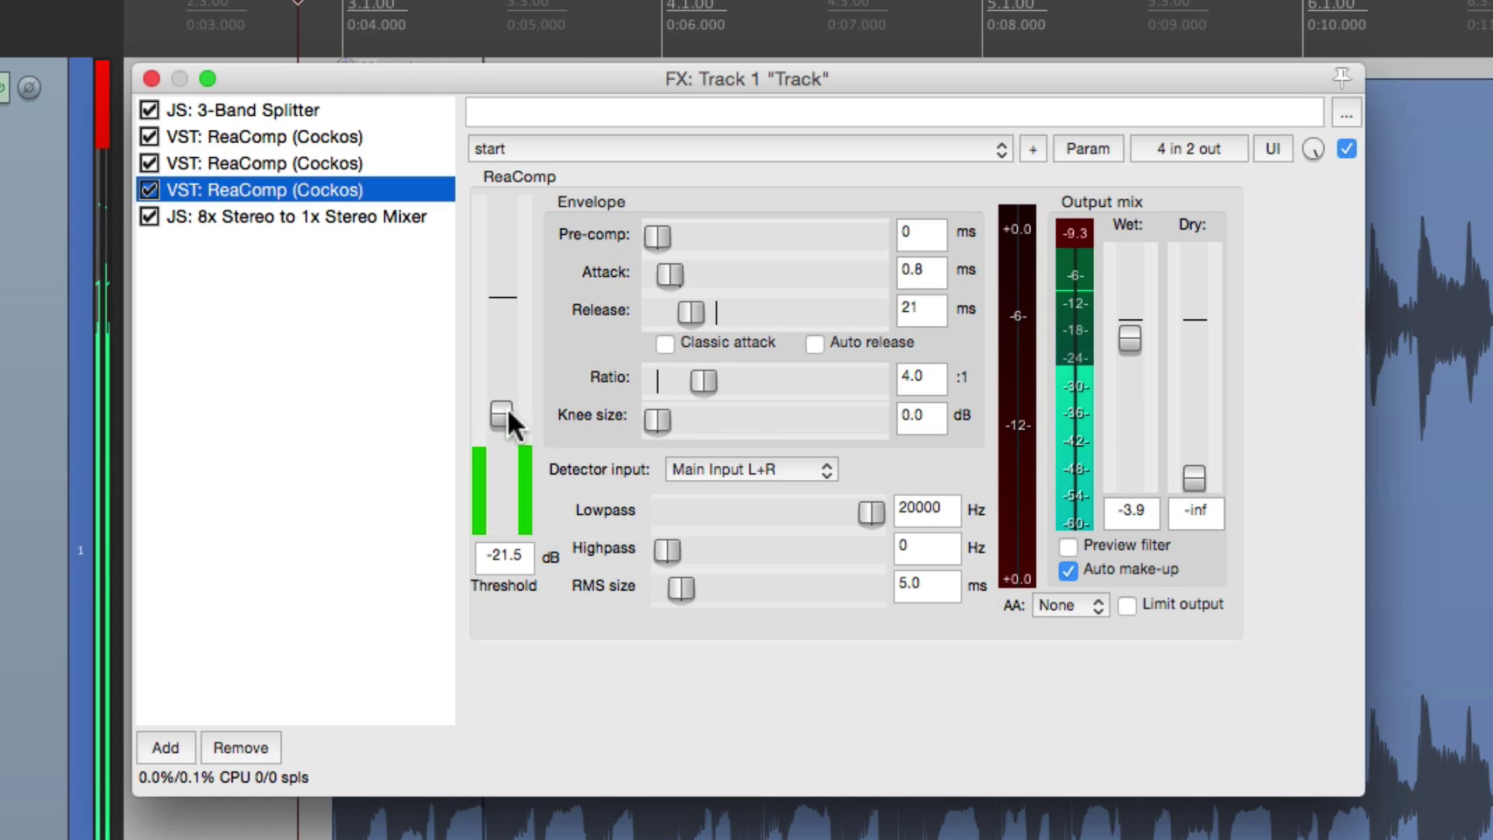
{"action": "left_click_drag", "start_coordinate": [502, 412], "coordinate": [500, 444]}
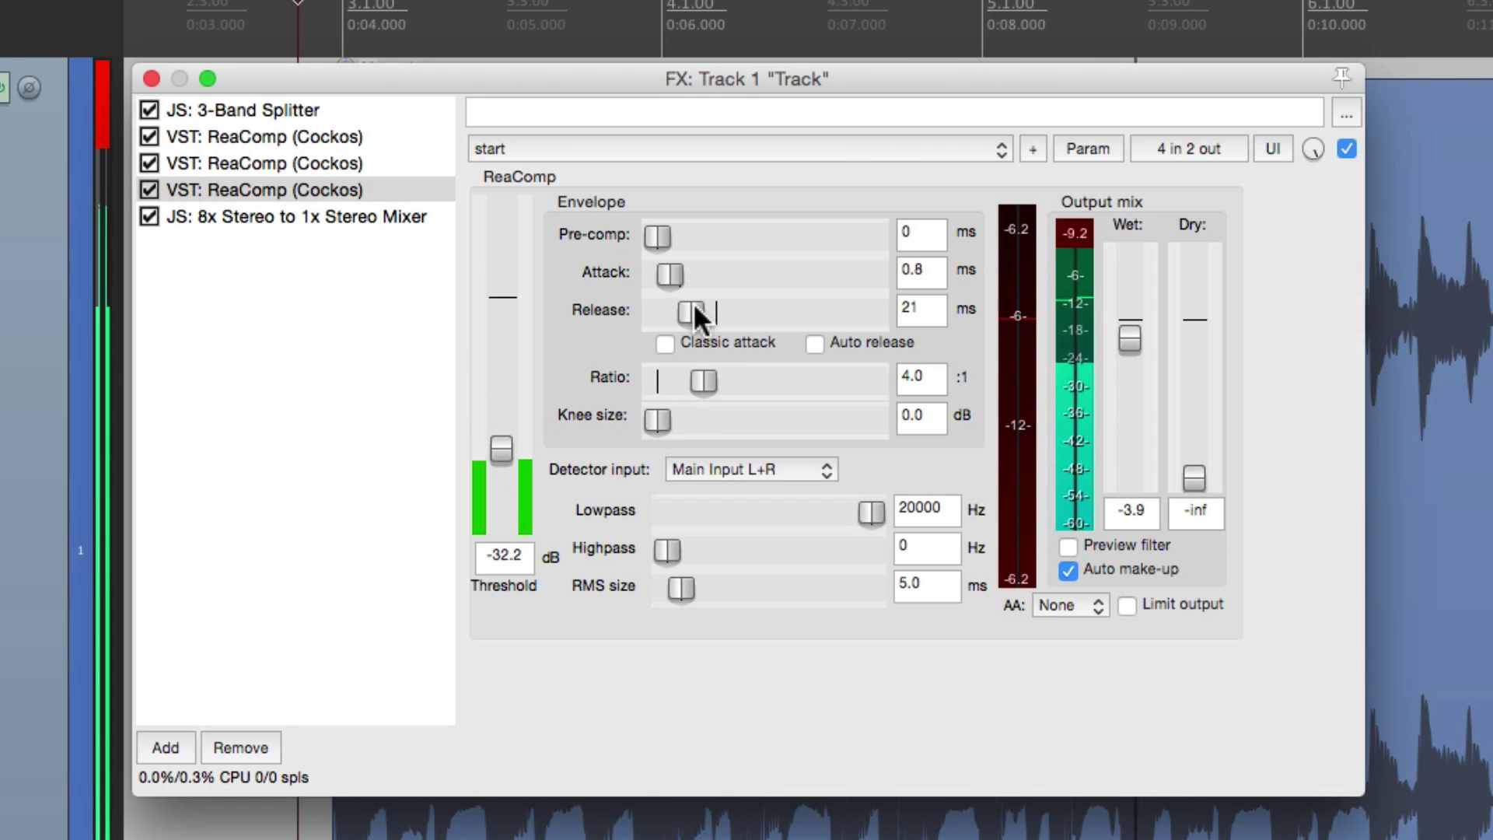
{"action": "left_click_drag", "start_coordinate": [693, 303], "coordinate": [675, 272]}
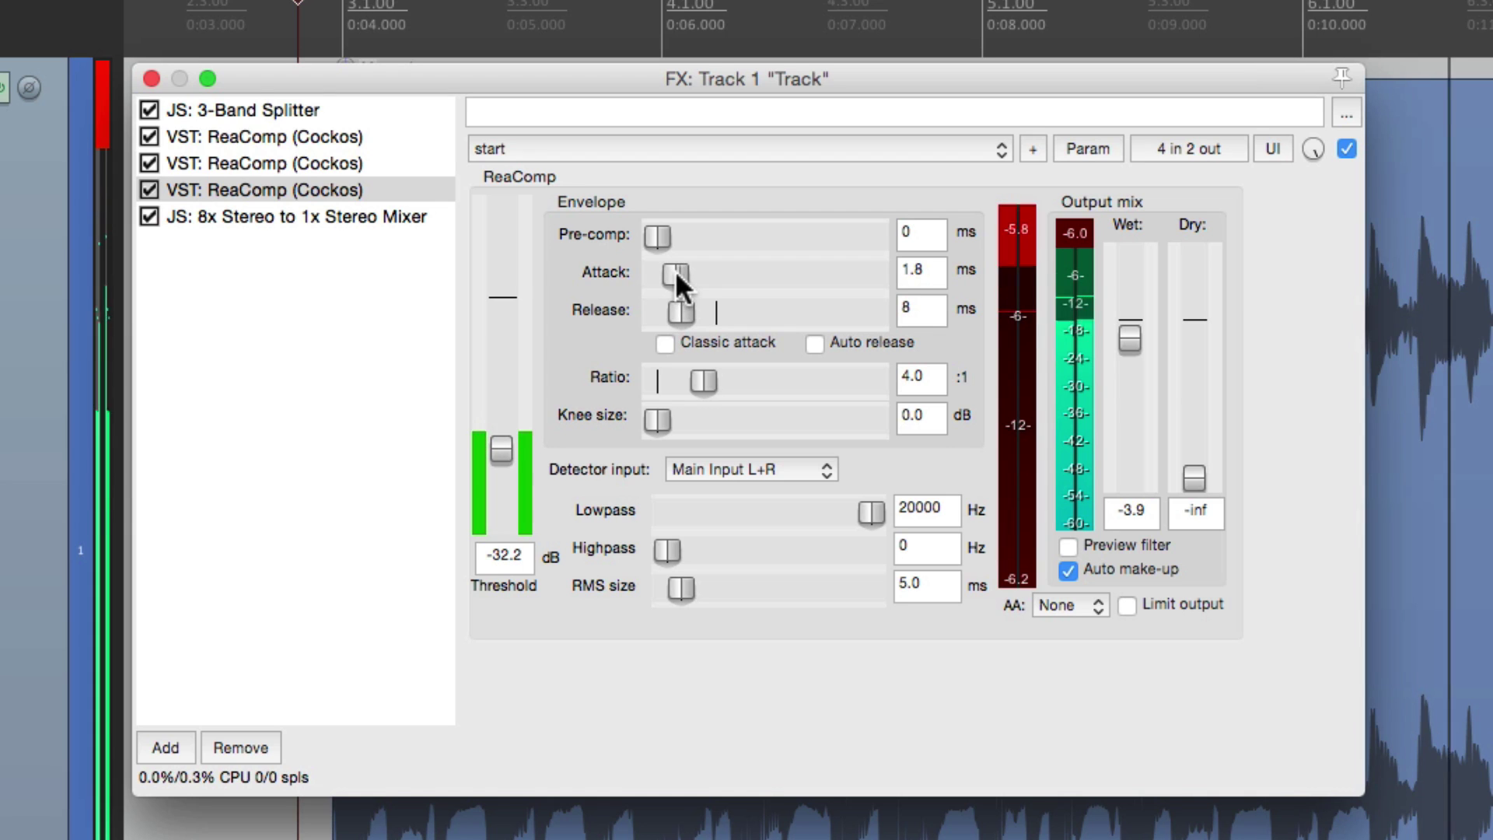
{"action": "left_click_drag", "start_coordinate": [503, 450], "coordinate": [509, 445]}
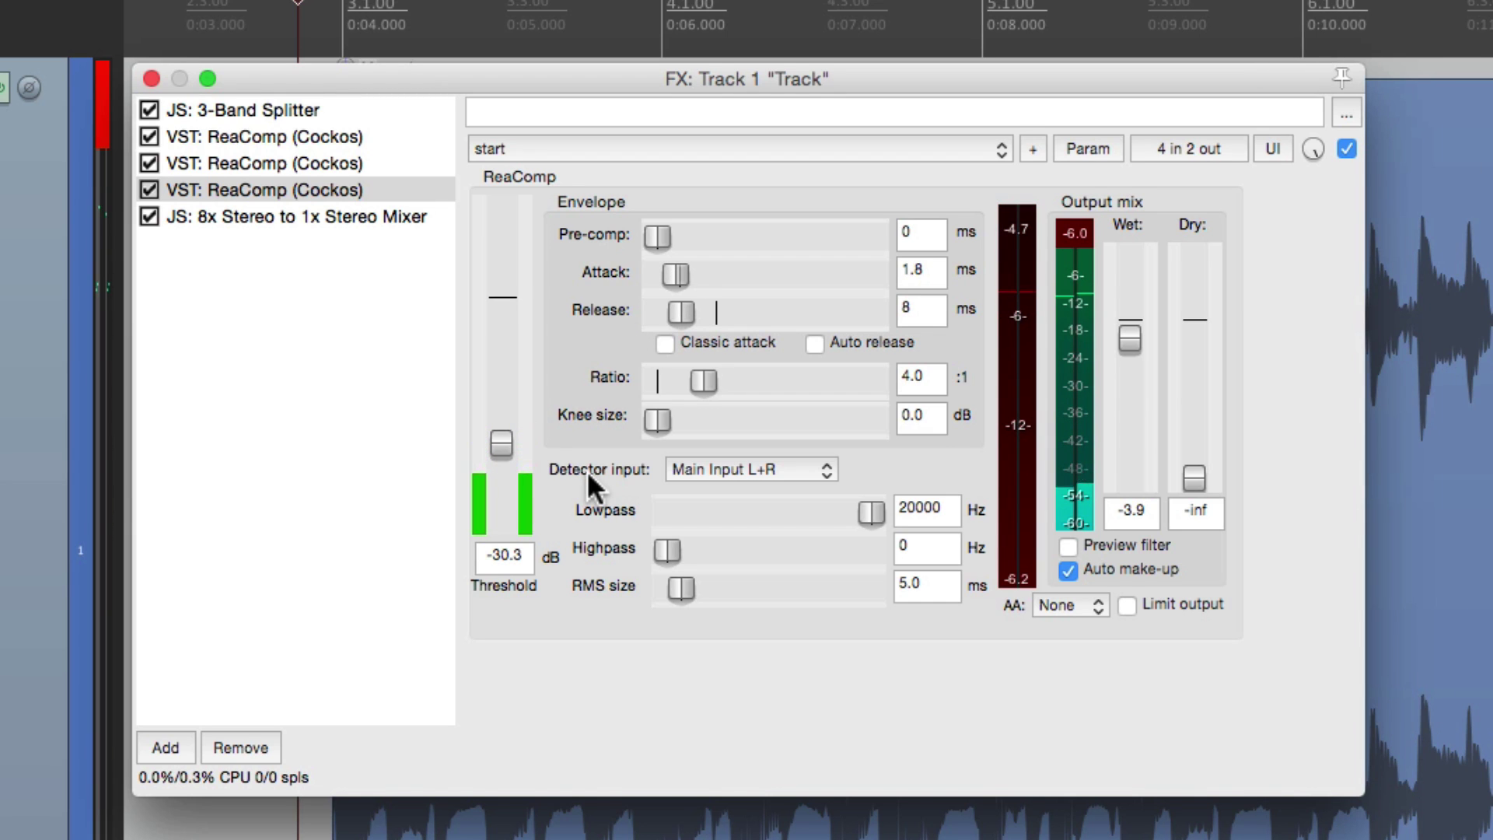
Step: Restore all mixer bands and set Level 1+2 to -5.0, 3+4 to -6.0, 5+6 to -4.7 dB
{"action": "left_click", "coordinate": [364, 211]}
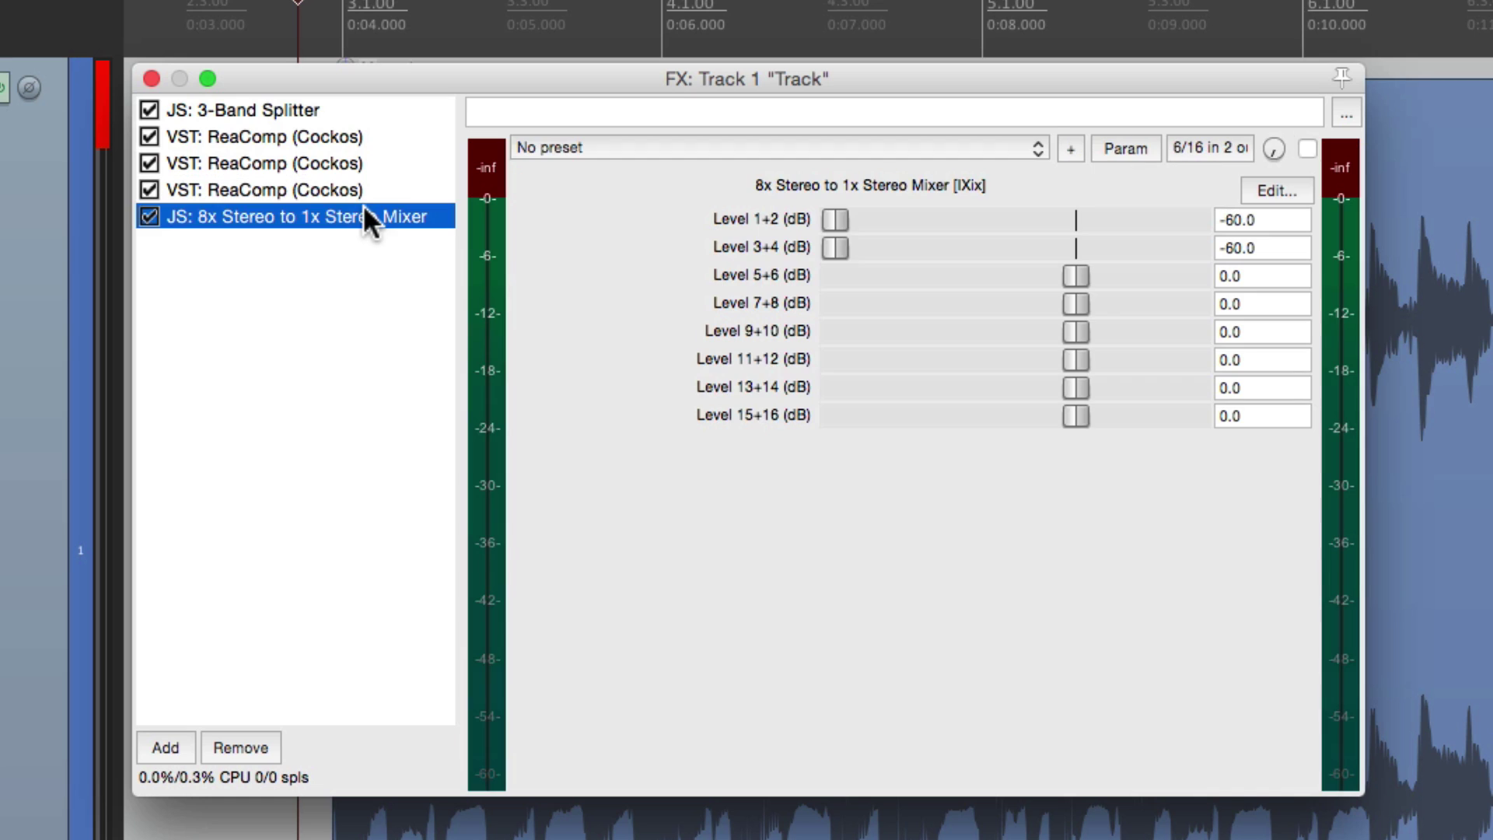
{"action": "double_click", "coordinate": [844, 246]}
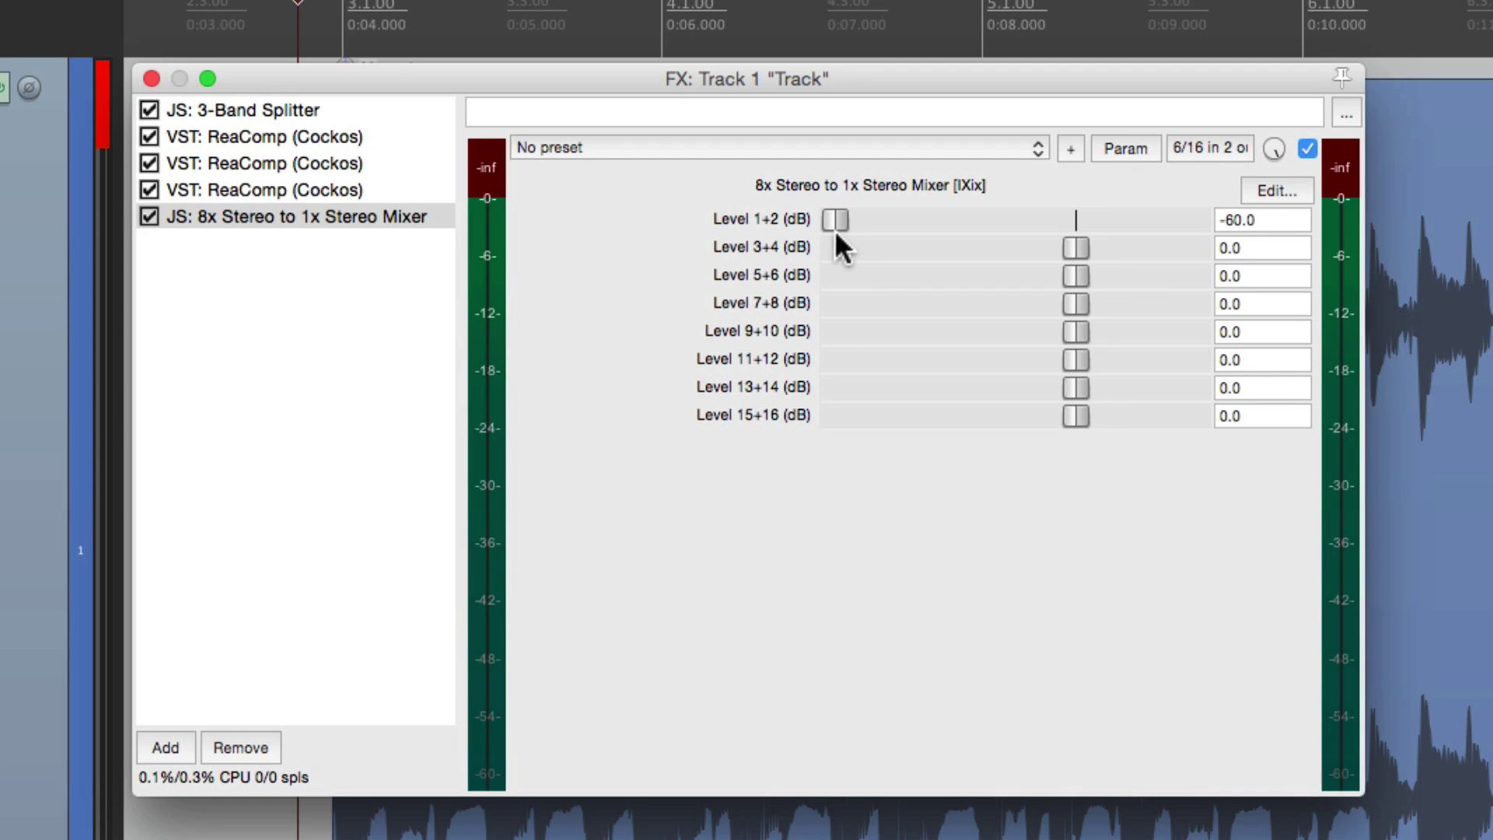
{"action": "double_click", "coordinate": [833, 222]}
{"action": "mouse_move", "coordinate": [1075, 220]}
{"action": "left_mouse_down"}
{"action": "mouse_move", "coordinate": [1054, 220]}
{"action": "mouse_move", "coordinate": [1048, 275]}
{"action": "mouse_move", "coordinate": [912, 277]}
{"action": "mouse_move", "coordinate": [1046, 272]}
{"action": "mouse_move", "coordinate": [886, 258]}
{"action": "mouse_move", "coordinate": [1042, 250]}
{"action": "mouse_move", "coordinate": [1008, 218]}
{"action": "mouse_move", "coordinate": [1048, 218]}
{"action": "left_mouse_up"}
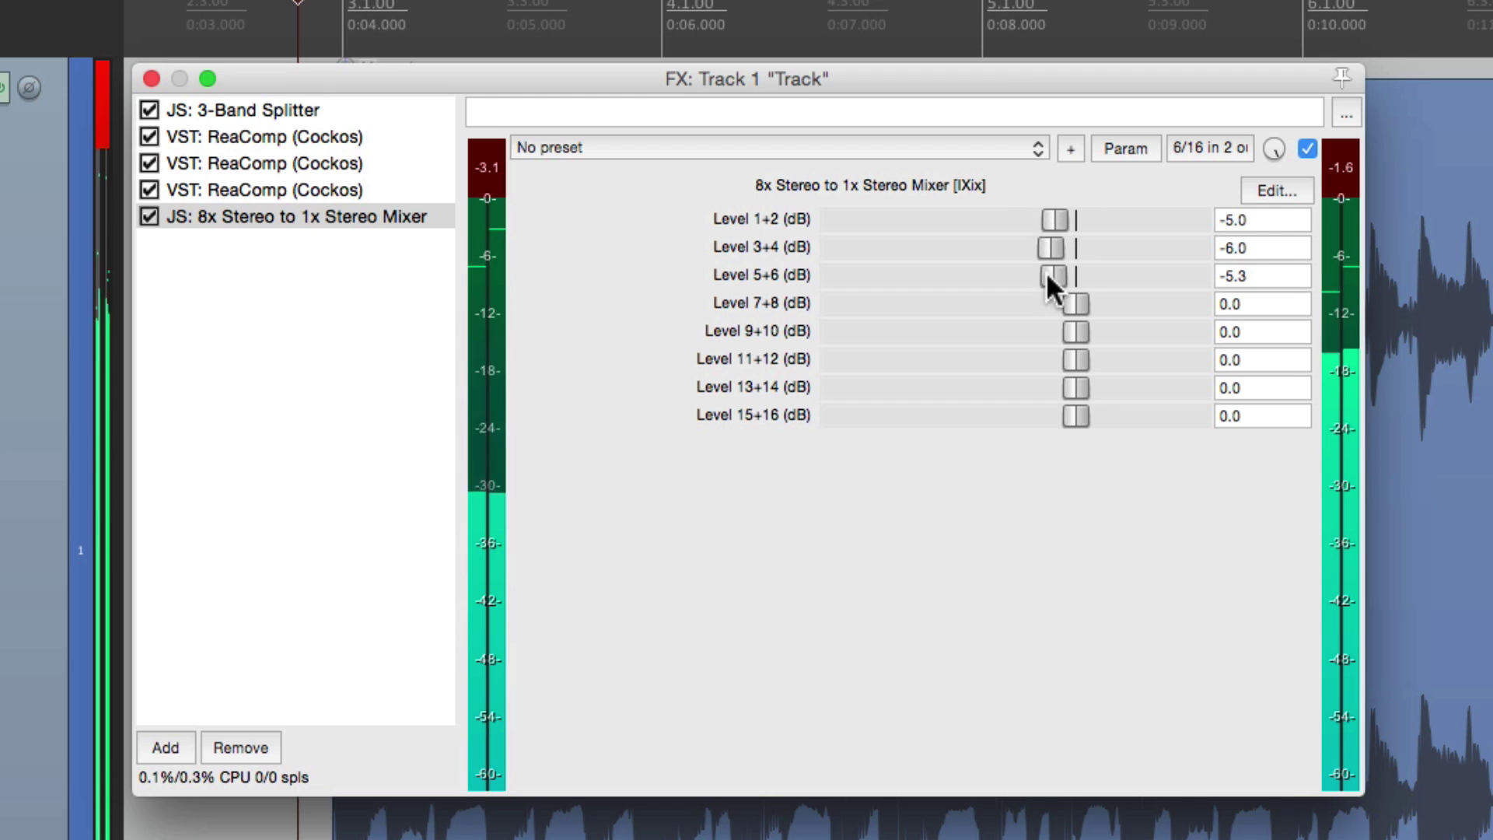
{"action": "mouse_move", "coordinate": [1047, 273]}
{"action": "left_mouse_down"}
{"action": "mouse_move", "coordinate": [944, 282]}
{"action": "mouse_move", "coordinate": [1048, 277]}
{"action": "left_mouse_up"}
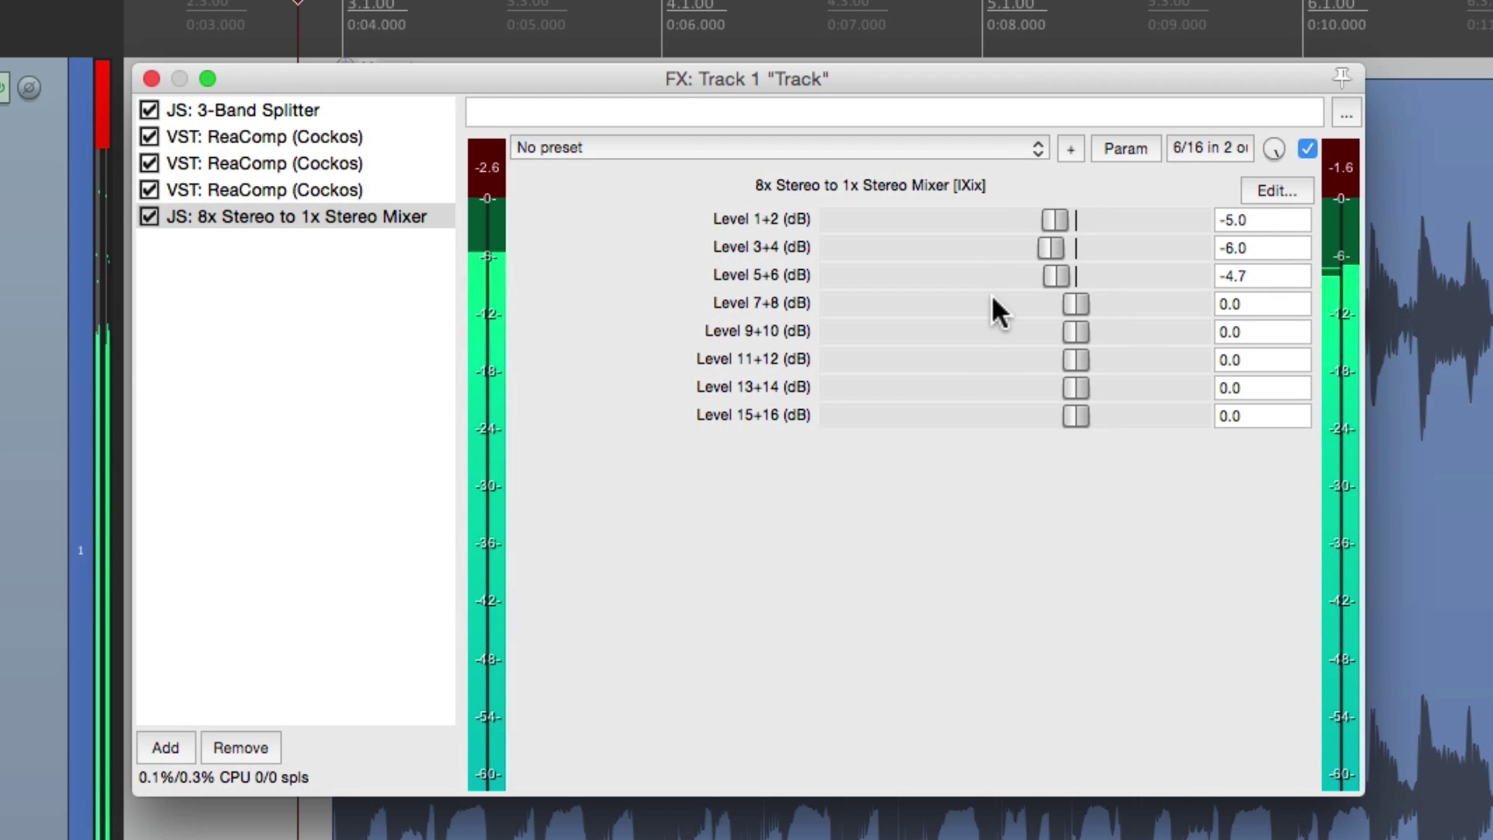